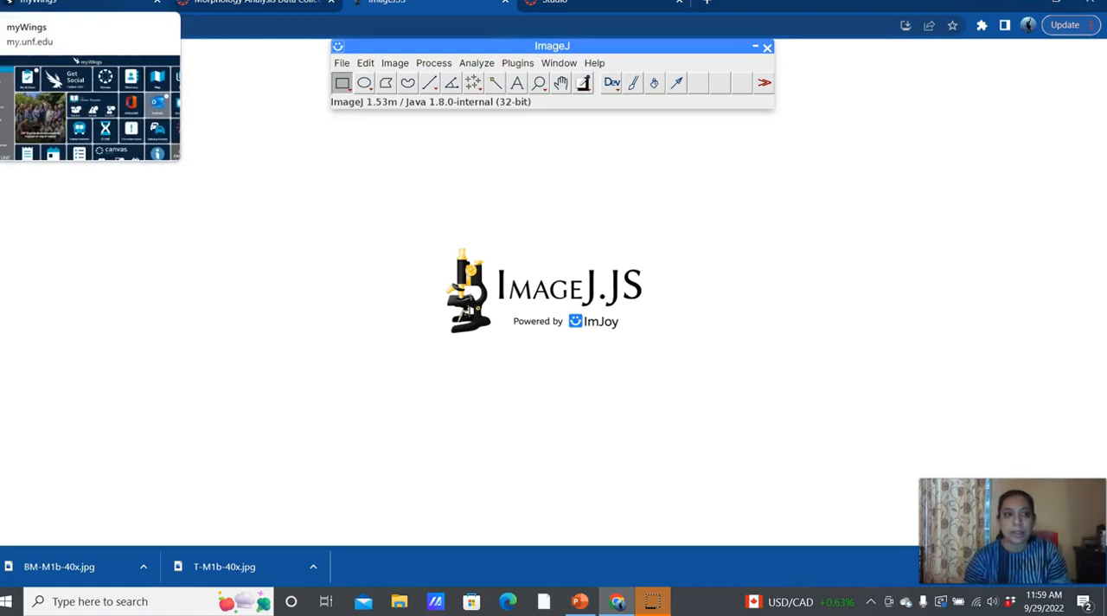
pyautogui.click(224, 138)
pyautogui.click(337, 46)
pyautogui.click(262, 179)
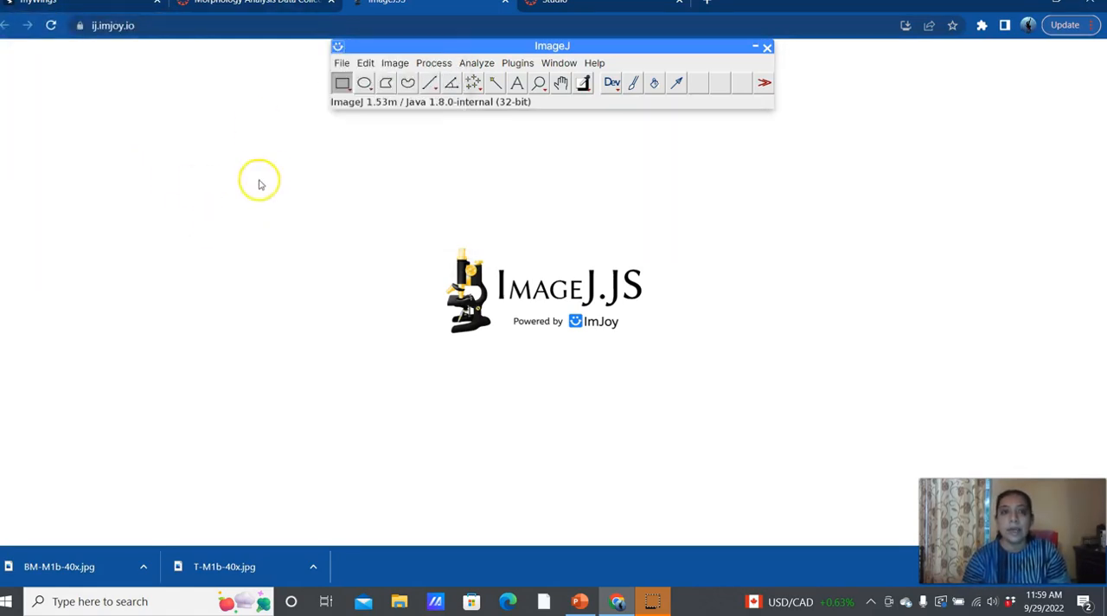
# Step: Open the local image file BM-M1b-40x from the Downloads folder
pyautogui.moveTo(342, 64)
pyautogui.moveTo(343, 86)
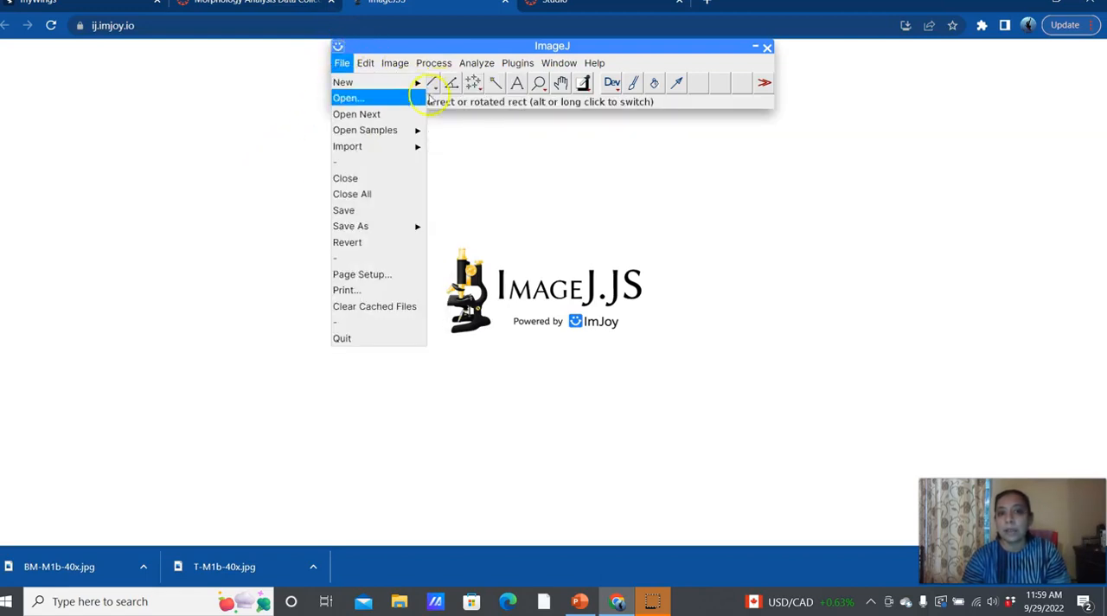
pyautogui.click(409, 104)
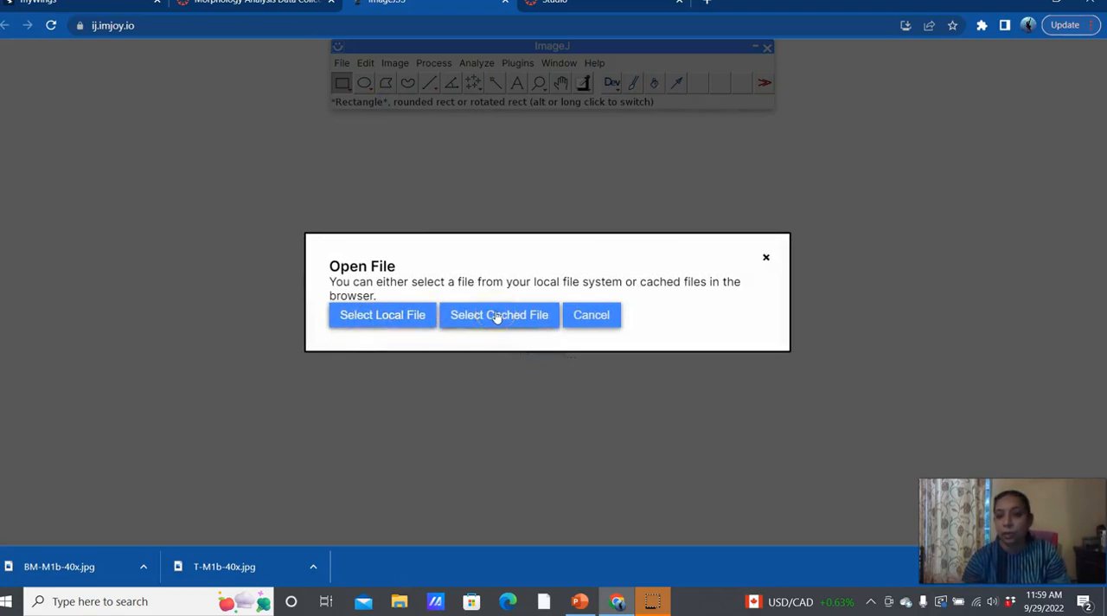
pyautogui.click(398, 316)
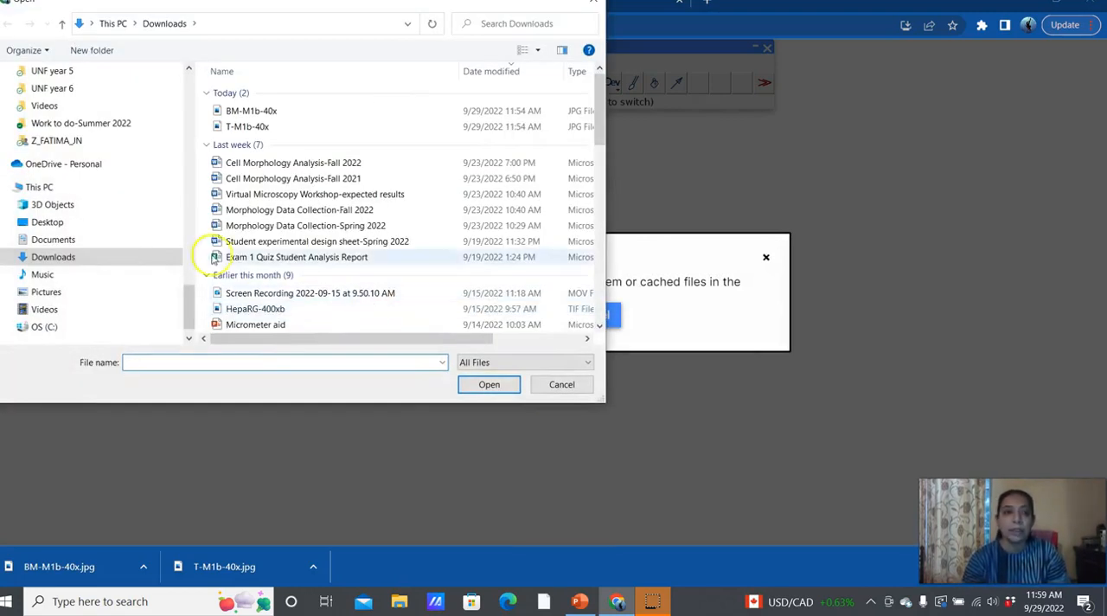
pyautogui.click(262, 115)
pyautogui.click(262, 115)
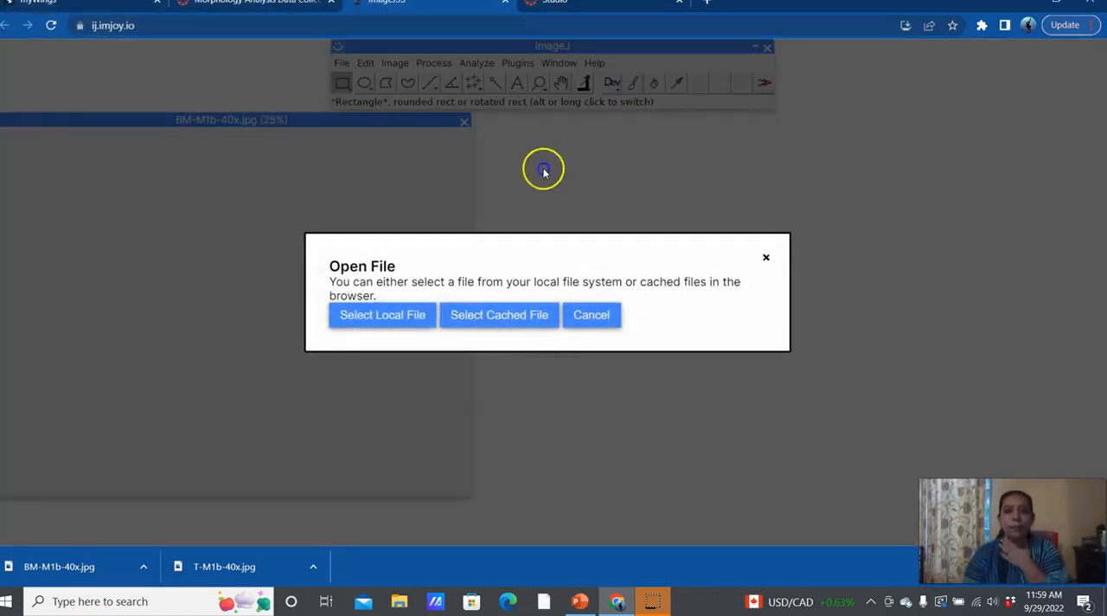
# Step: Open the second local image file, T-M1b-40x, from the Downloads folder
pyautogui.click(410, 315)
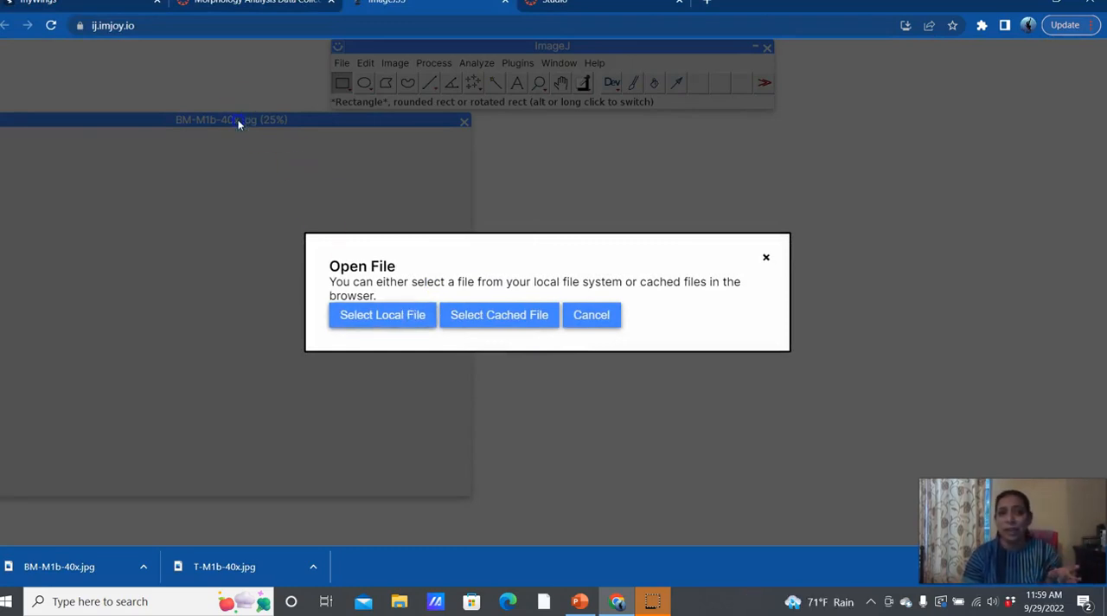
pyautogui.click(375, 316)
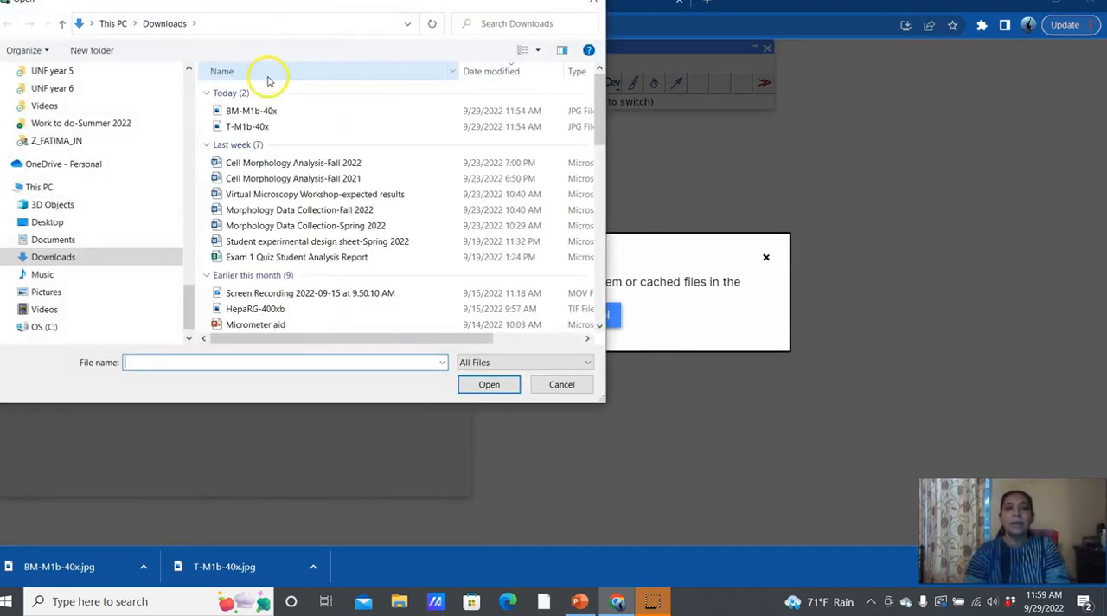
pyautogui.doubleClick(271, 126)
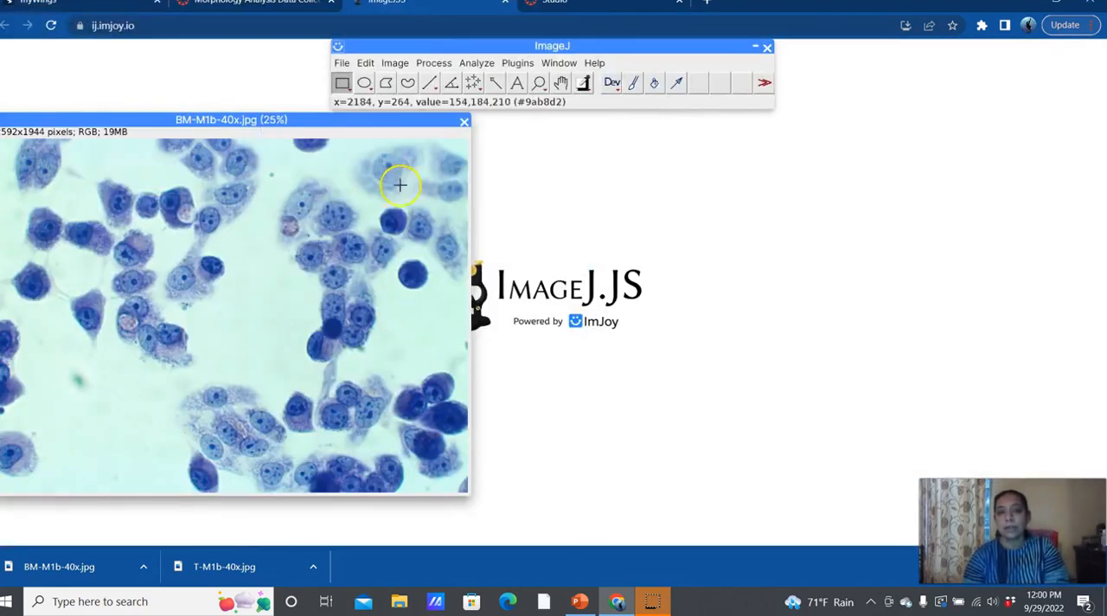
# Step: Arrange the T-M1b-40x and BM-M1b-40x images side by side to compare the cells
pyautogui.click(303, 121)
pyautogui.moveTo(303, 122); pyautogui.dragTo(821, 138)
pyautogui.click(799, 109)
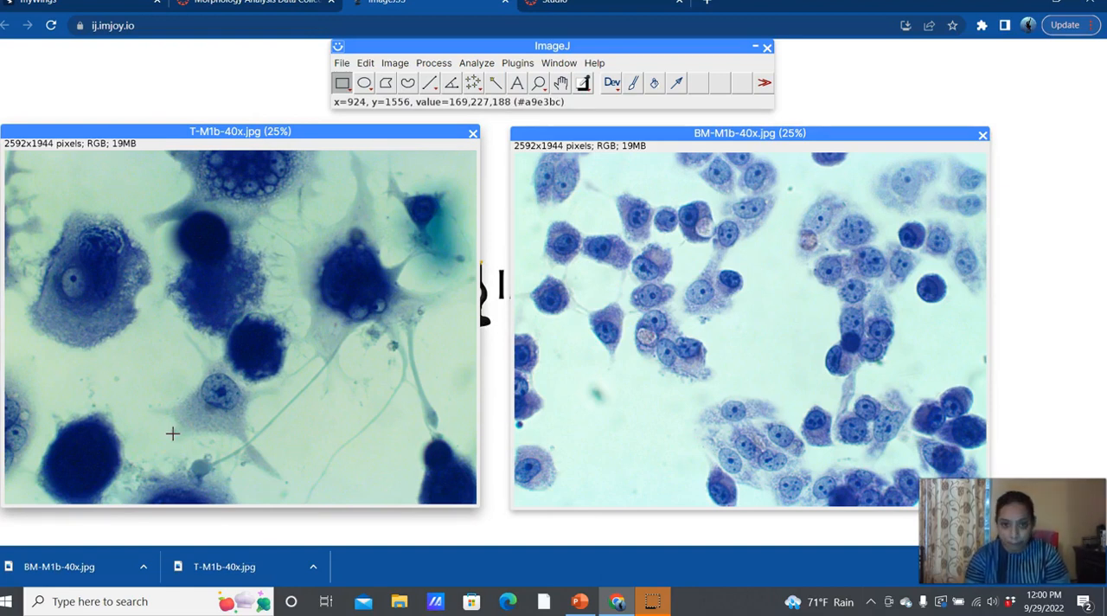
pyautogui.click(391, 131)
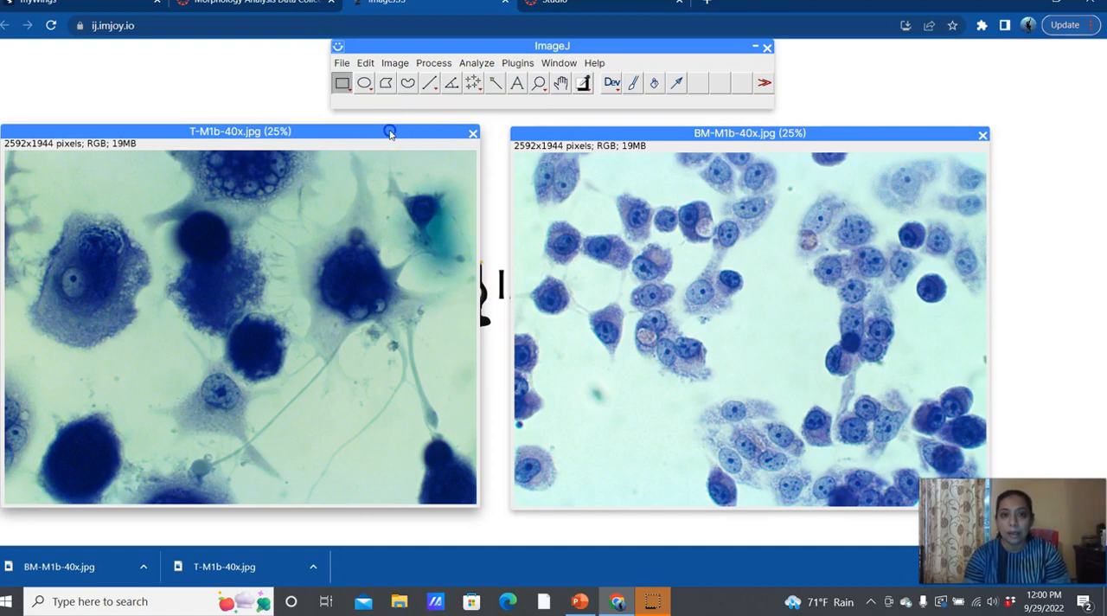
# Step: Stack the two images beneath the ImageJ main window with BM-M1b-40x in front of T-M1b-40x
pyautogui.moveTo(626, 130); pyautogui.dragTo(574, 124)
pyautogui.click(257, 133)
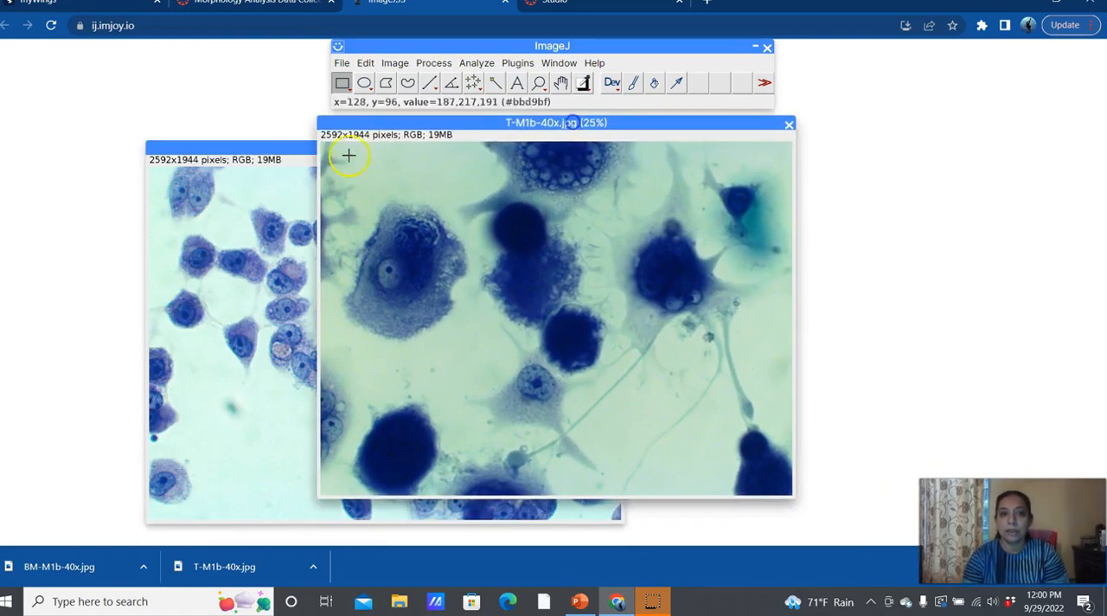
pyautogui.click(259, 158)
pyautogui.moveTo(257, 141); pyautogui.dragTo(428, 117)
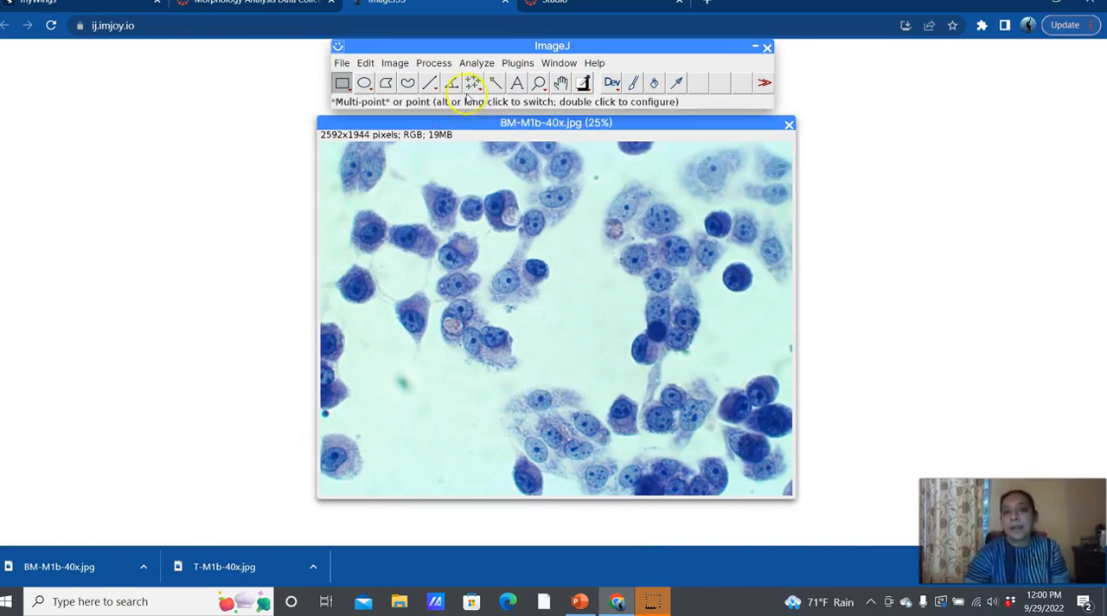
# Step: Set the Multi-point tool's marker type to Dot and its color to Red
pyautogui.click(474, 82)
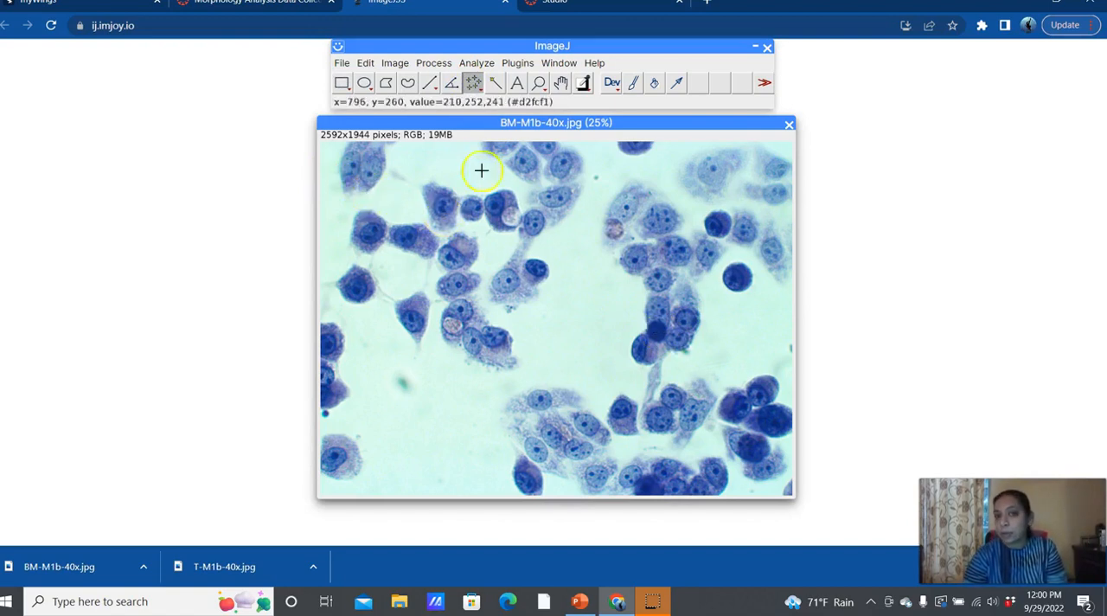
pyautogui.rightClick(476, 88)
pyautogui.doubleClick(471, 82)
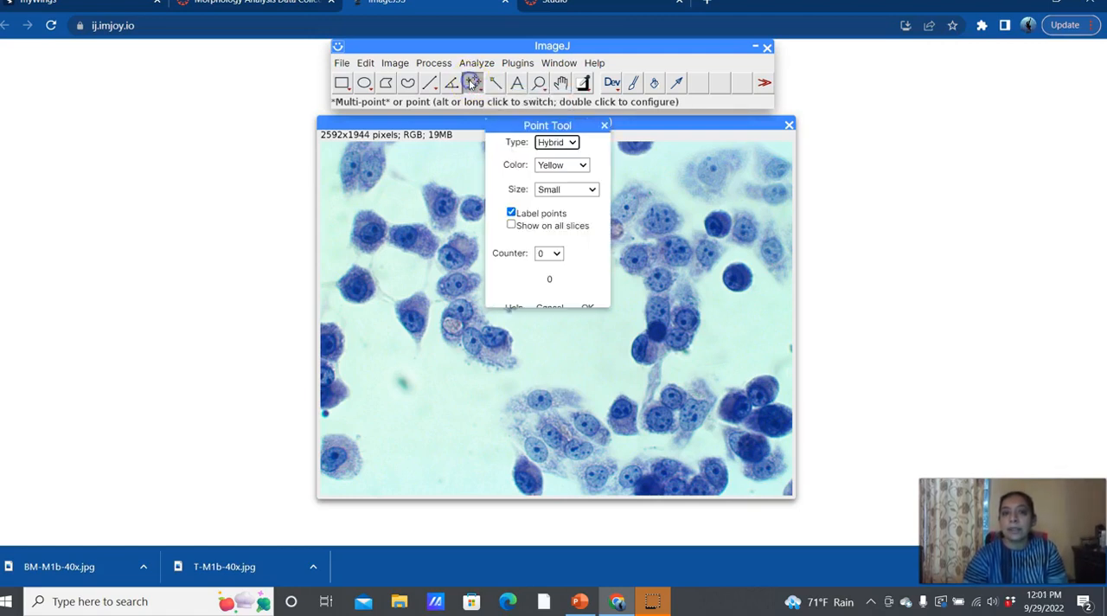
pyautogui.click(575, 145)
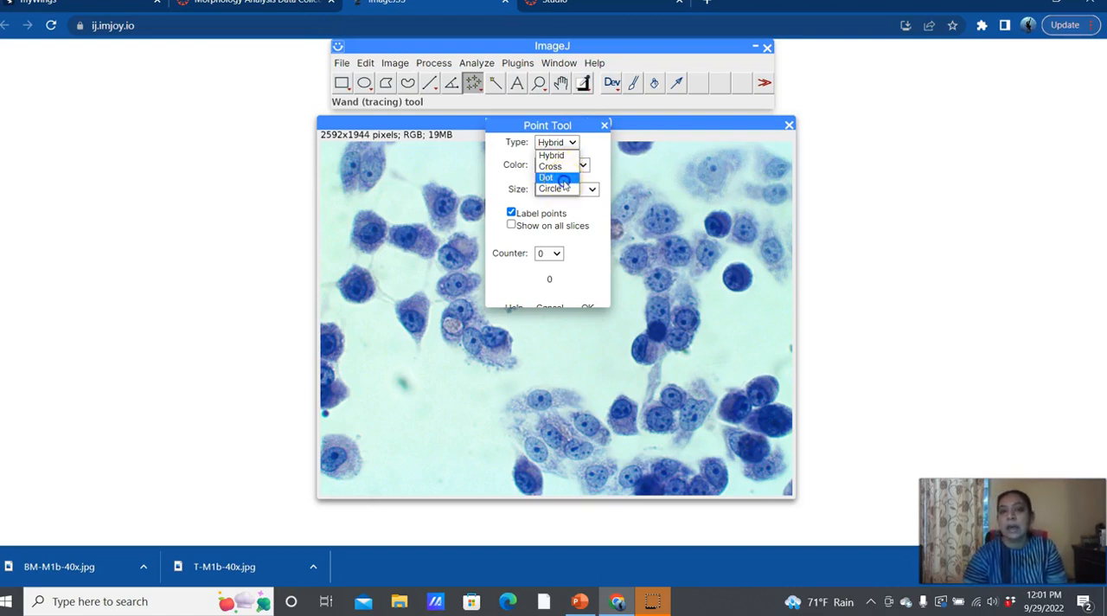
pyautogui.click(565, 184)
pyautogui.click(550, 165)
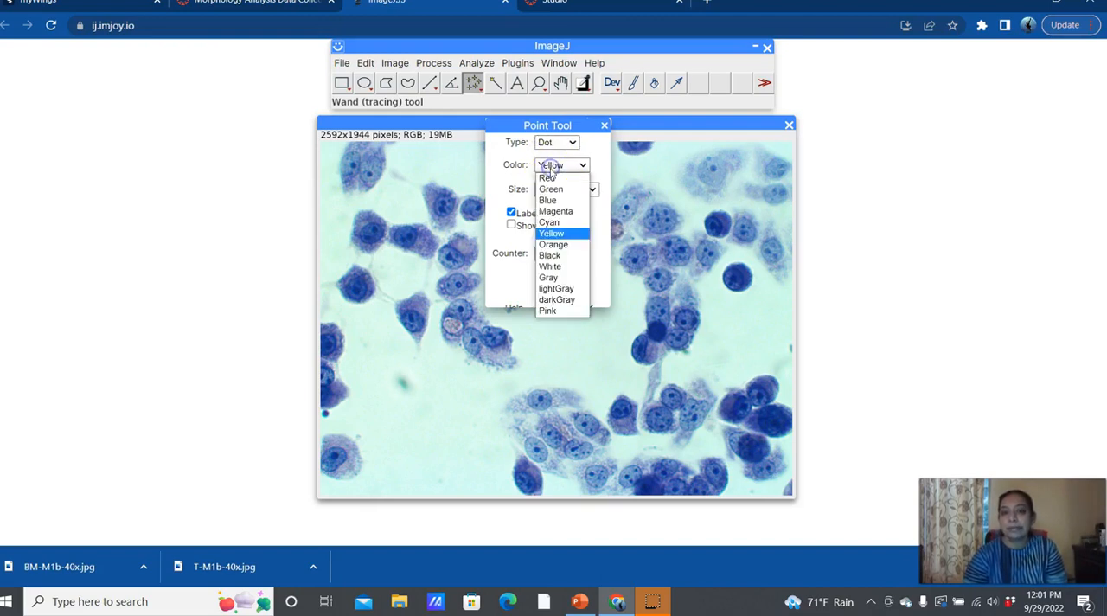
pyautogui.click(548, 177)
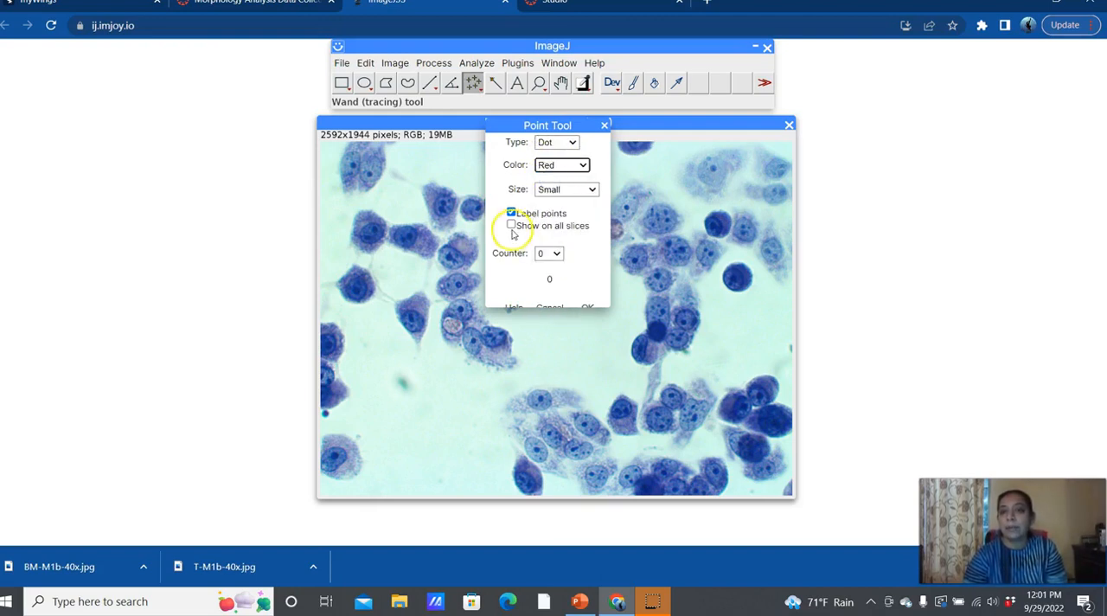
# Step: Set the point counter to 1, enlarge the Point Tool dialog and accept its settings
pyautogui.click(559, 253)
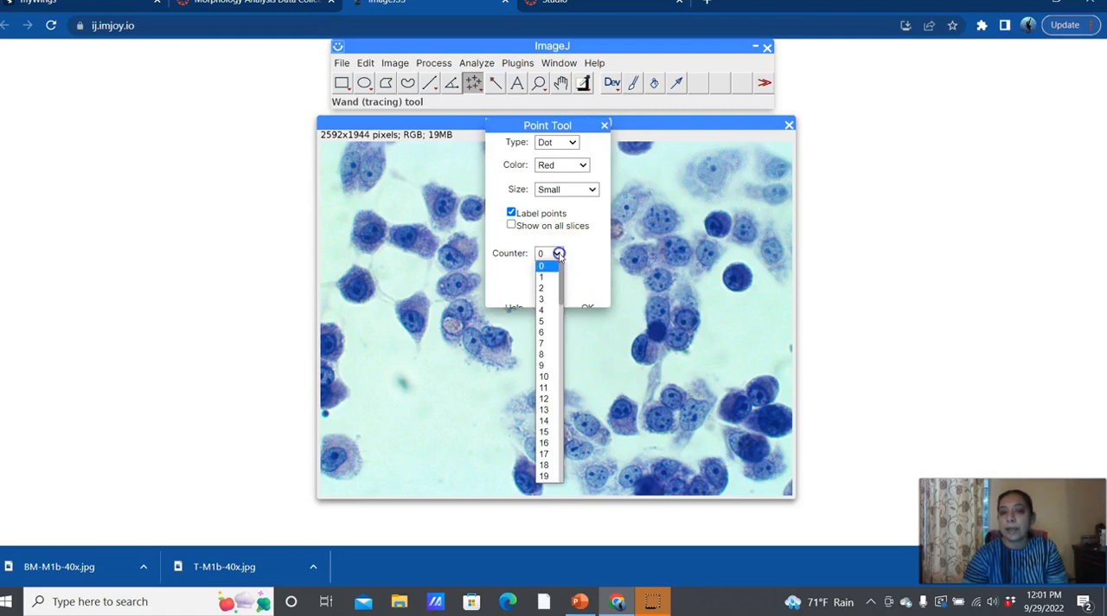
pyautogui.click(550, 278)
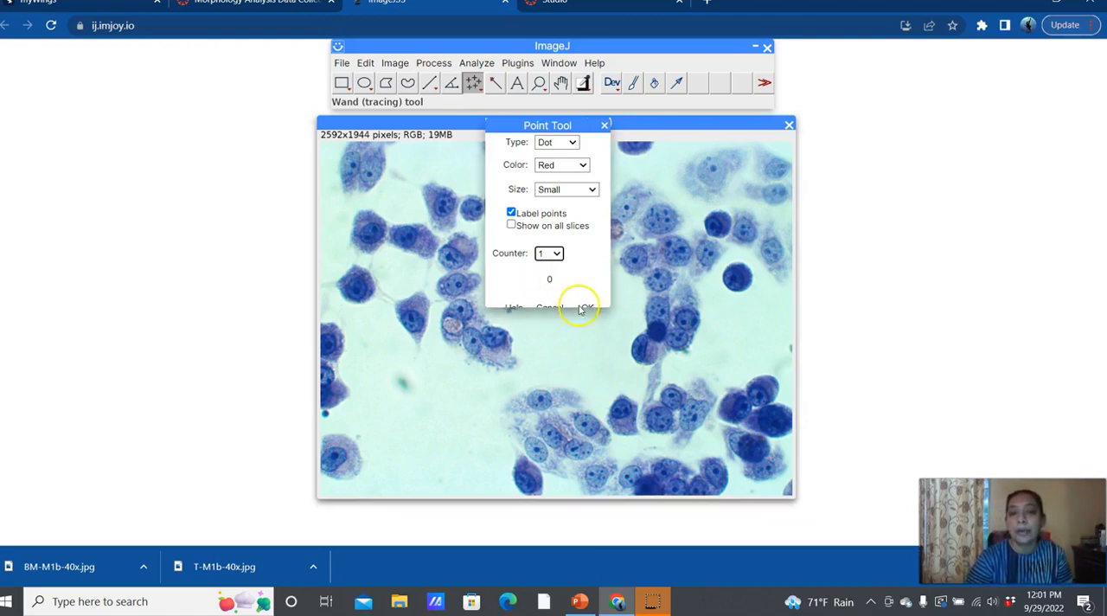
pyautogui.moveTo(605, 301); pyautogui.dragTo(639, 365)
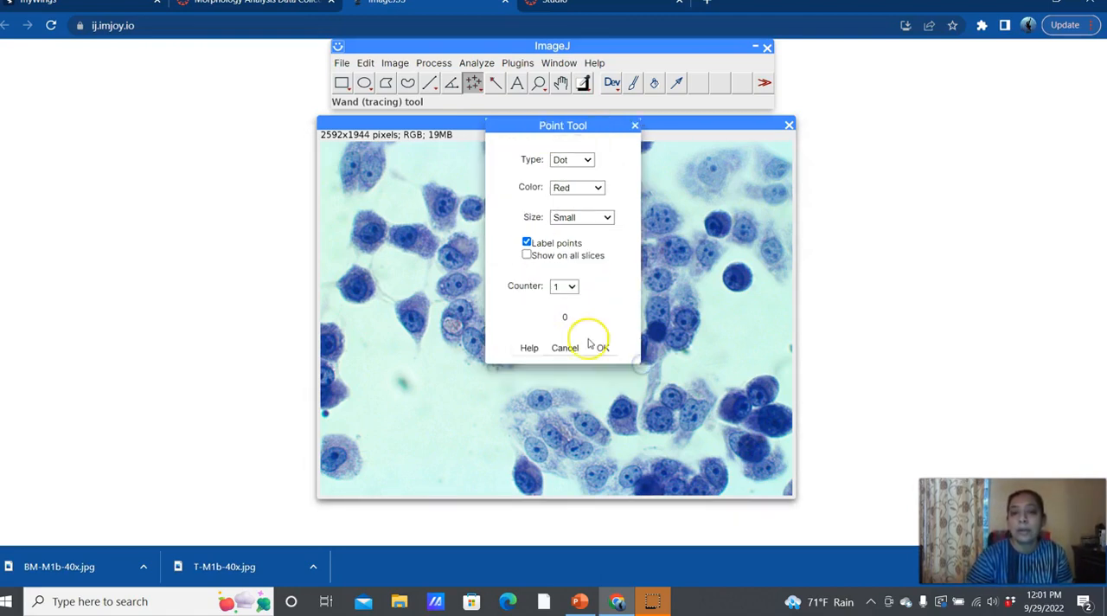
pyautogui.click(603, 351)
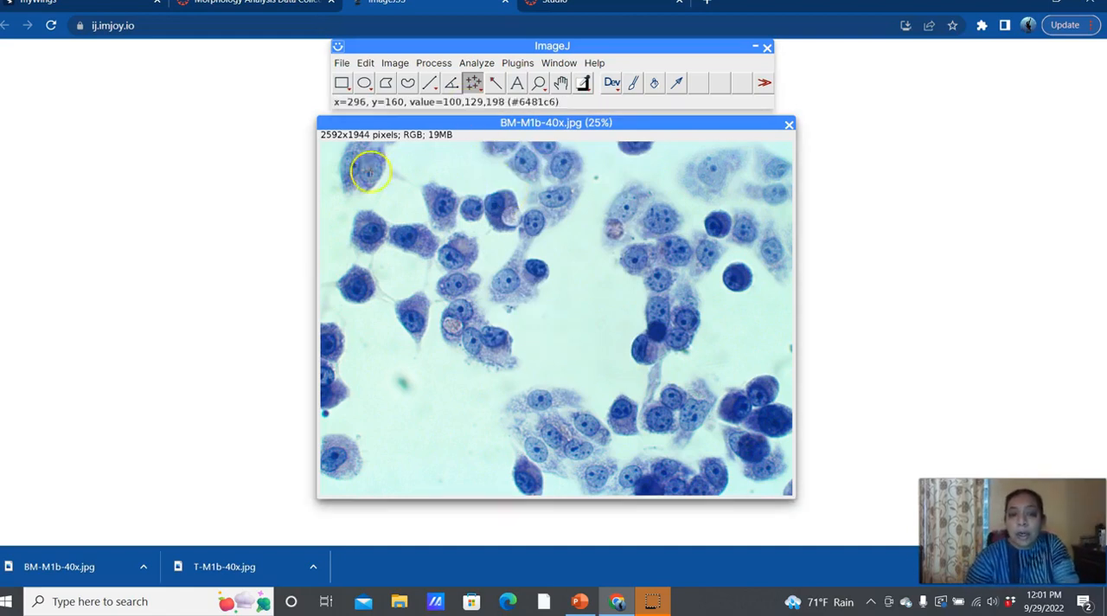
# Step: Restack the two images beneath the ImageJ main window with T-M1b-40x in front of BM-M1b-40x
pyautogui.moveTo(469, 122); pyautogui.dragTo(478, 169)
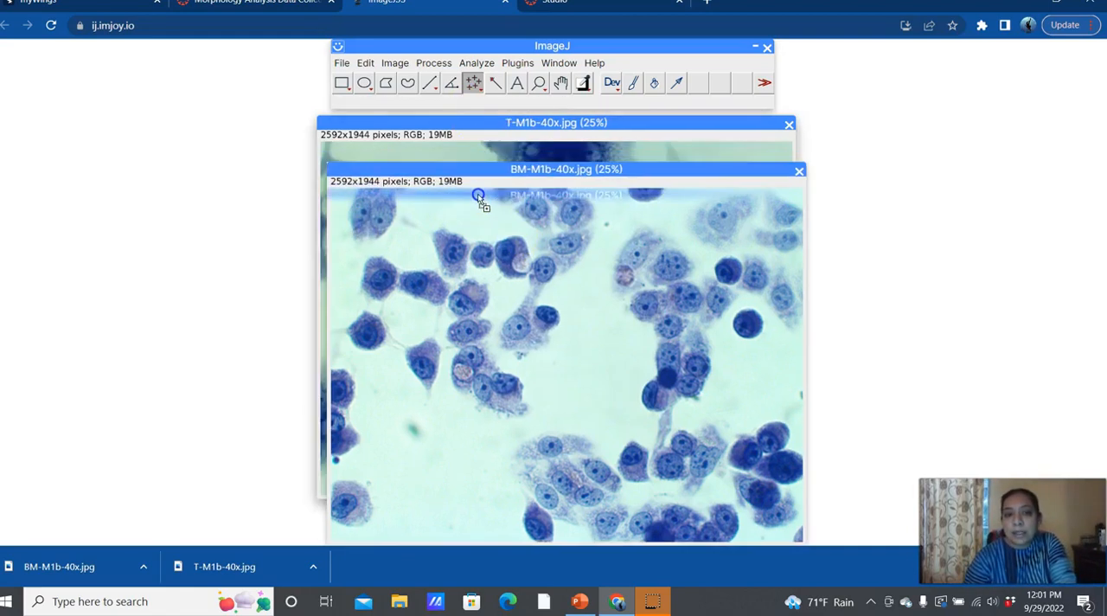
pyautogui.click(463, 125)
pyautogui.moveTo(461, 121)
pyautogui.mouseDown()
pyautogui.moveTo(494, 191)
pyautogui.moveTo(462, 155)
pyautogui.moveTo(460, 124)
pyautogui.mouseUp()
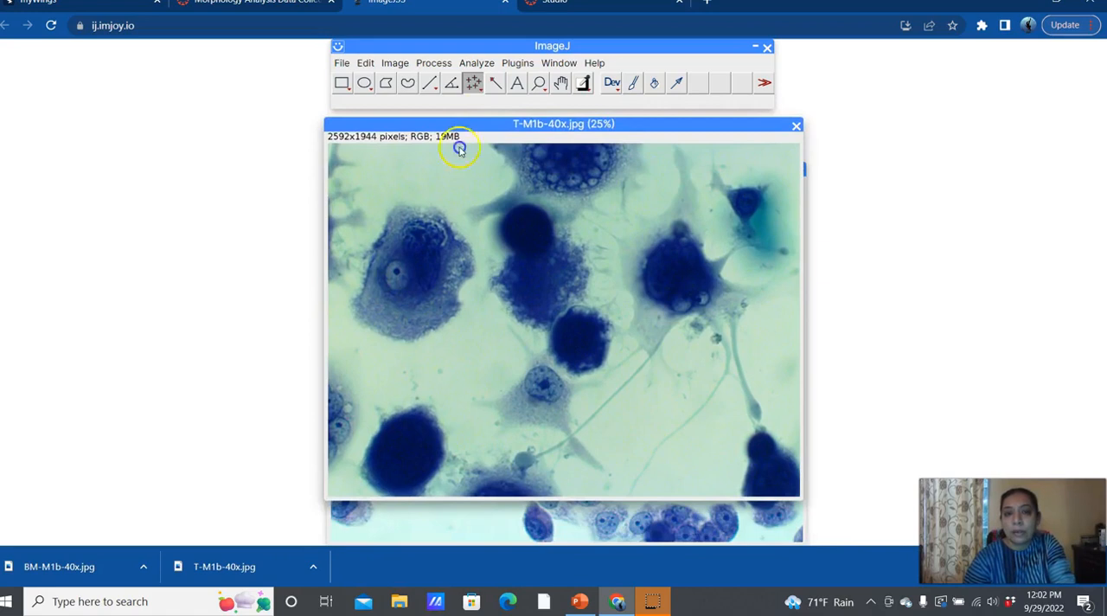
pyautogui.moveTo(453, 120); pyautogui.dragTo(459, 208)
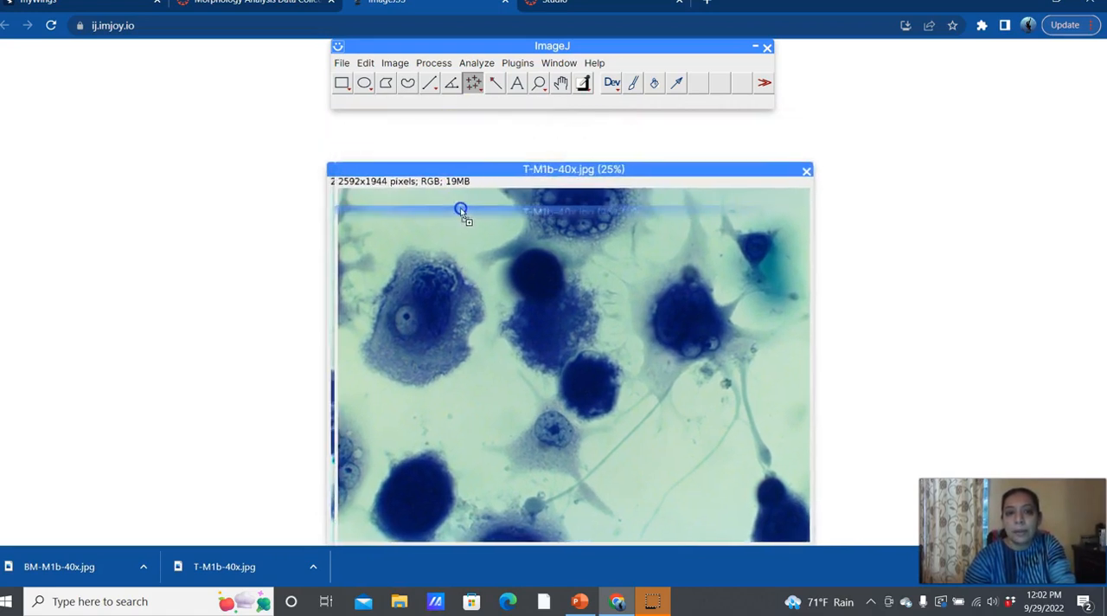
pyautogui.moveTo(448, 170); pyautogui.dragTo(448, 121)
pyautogui.moveTo(905, 168); pyautogui.dragTo(677, 118)
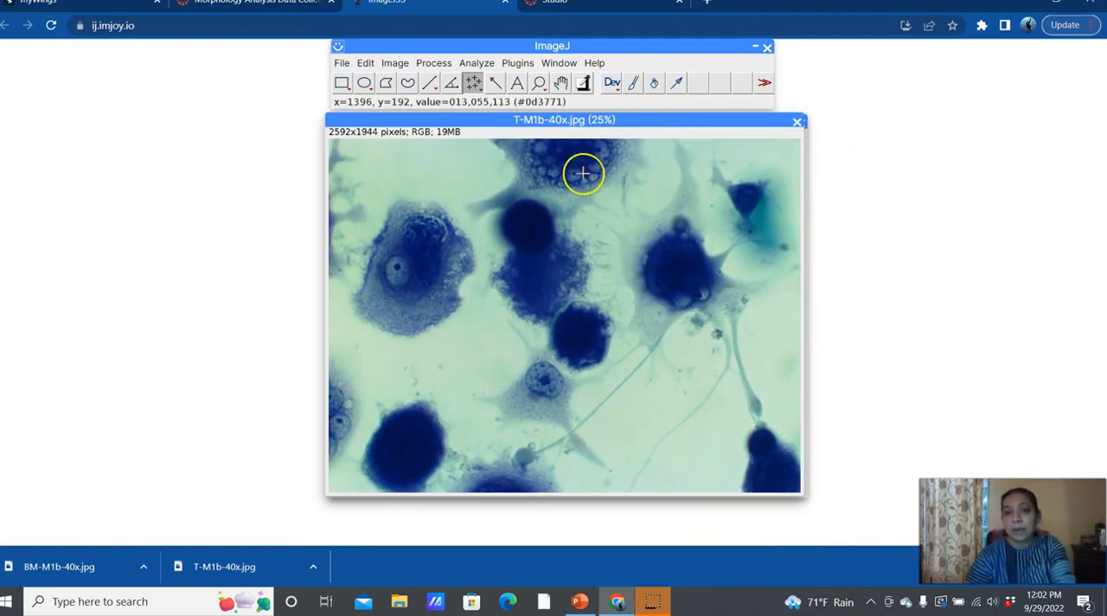
# Step: Open the Brightness/Contrast adjustment for T-M1b-40x, apply the automatic adjustment and place the dialog beside the image
pyautogui.click(395, 64)
pyautogui.moveTo(364, 65)
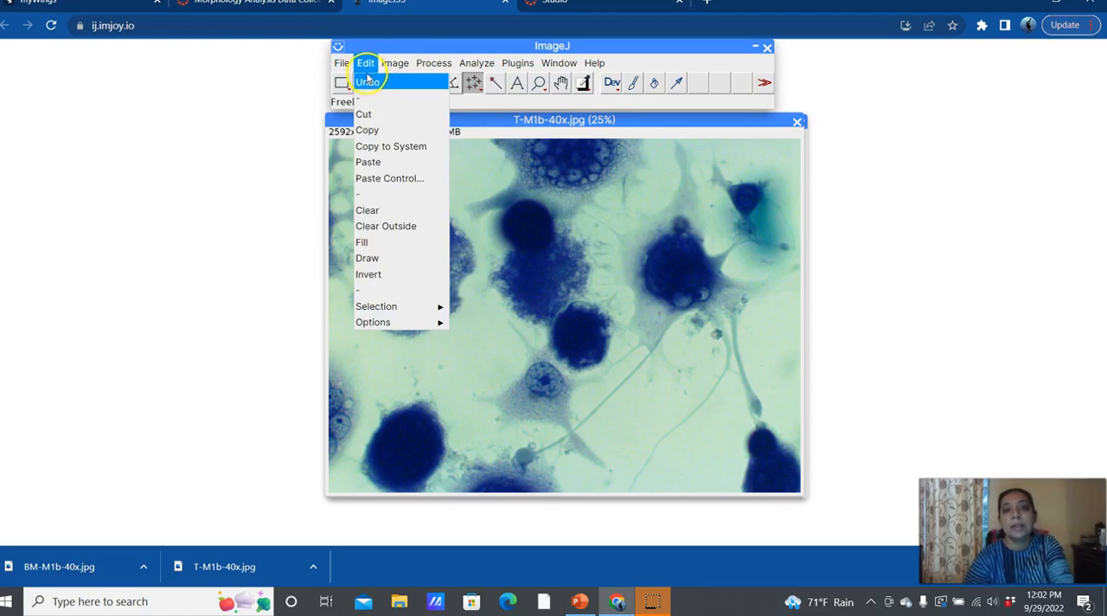
pyautogui.click(395, 66)
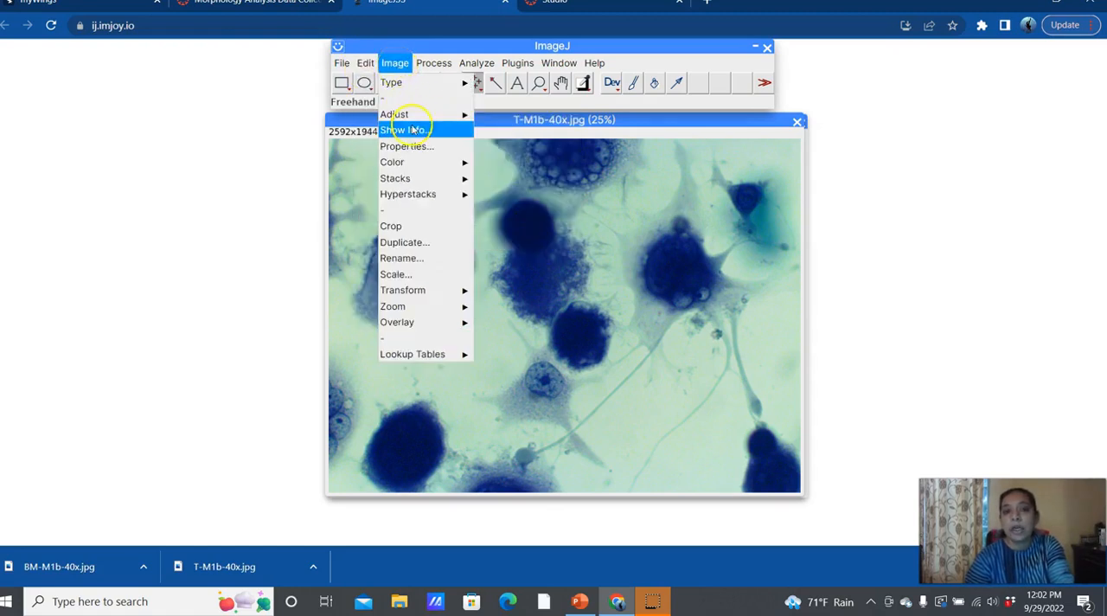
pyautogui.moveTo(412, 116)
pyautogui.click(495, 118)
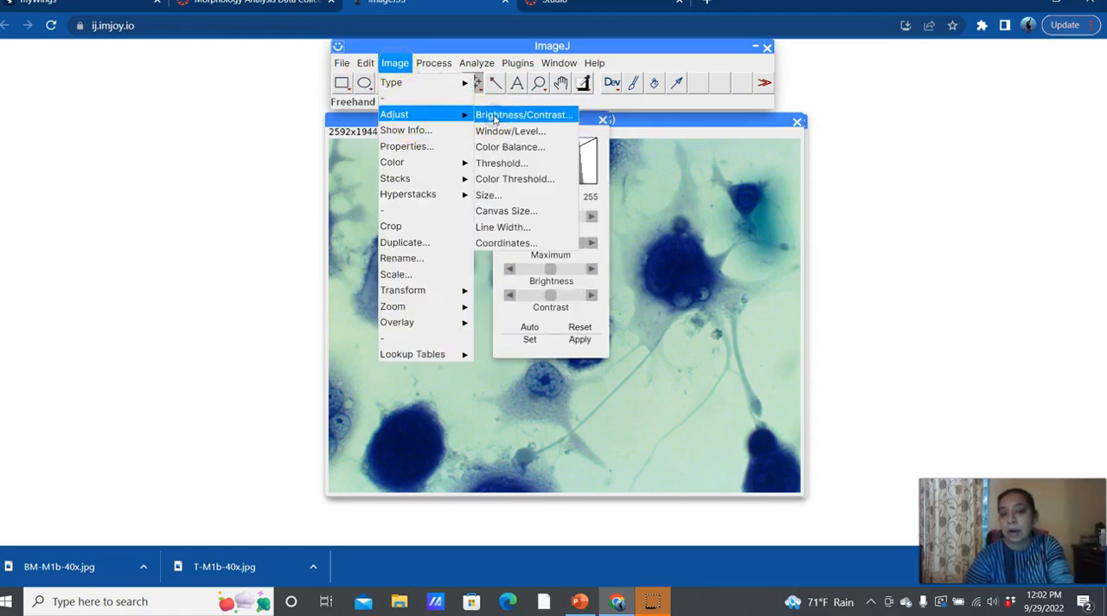
pyautogui.click(532, 333)
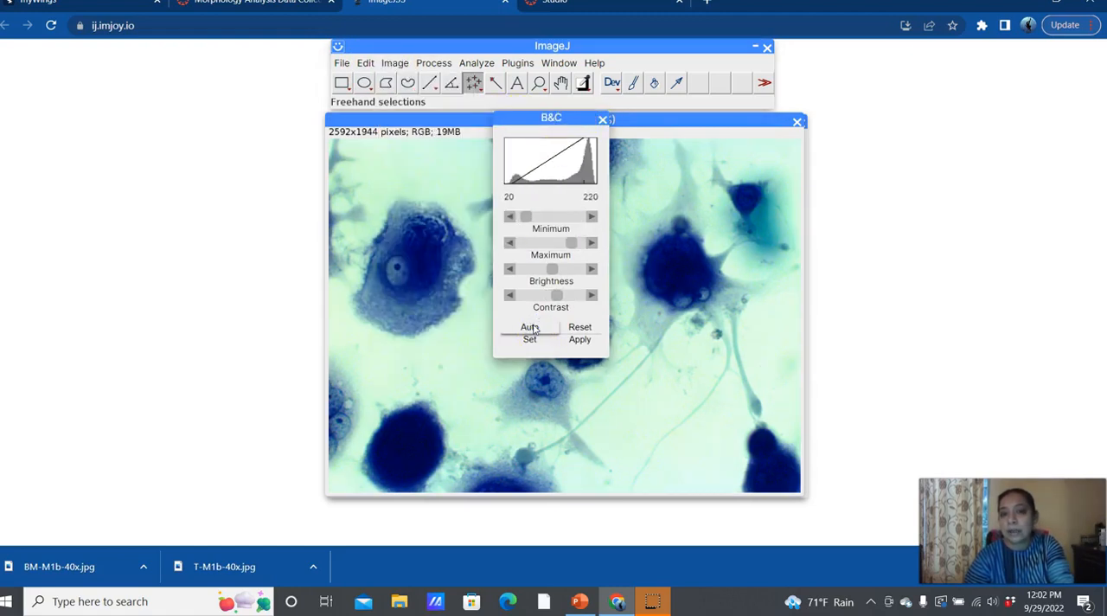
pyautogui.moveTo(513, 121); pyautogui.dragTo(847, 118)
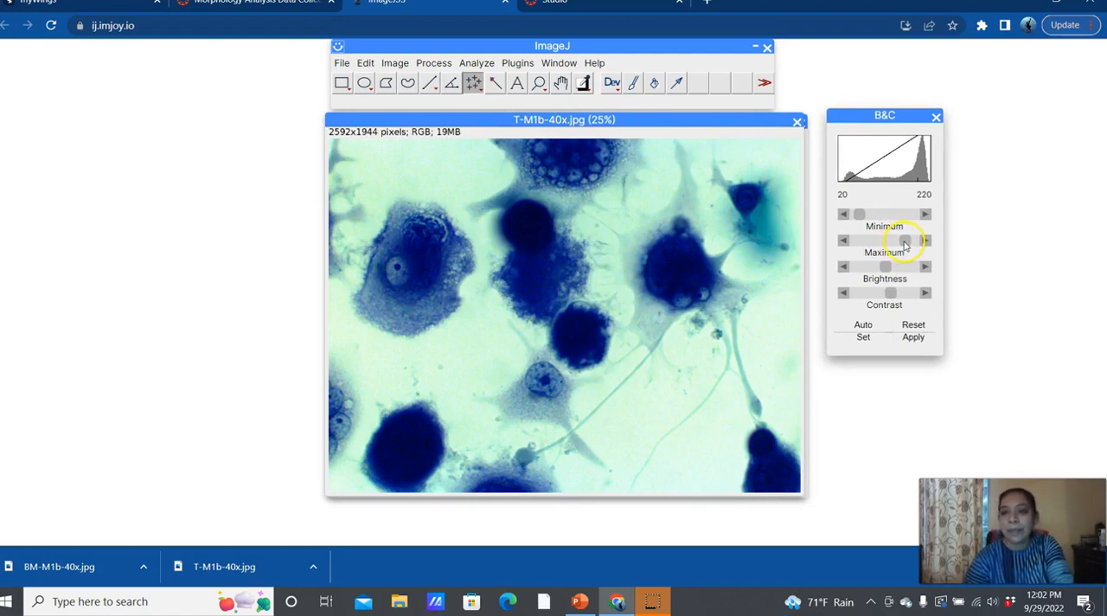
# Step: Try manual brightness and contrast changes on the T-M1b-40x image, and reset all the adjustments
pyautogui.moveTo(897, 244); pyautogui.dragTo(901, 269)
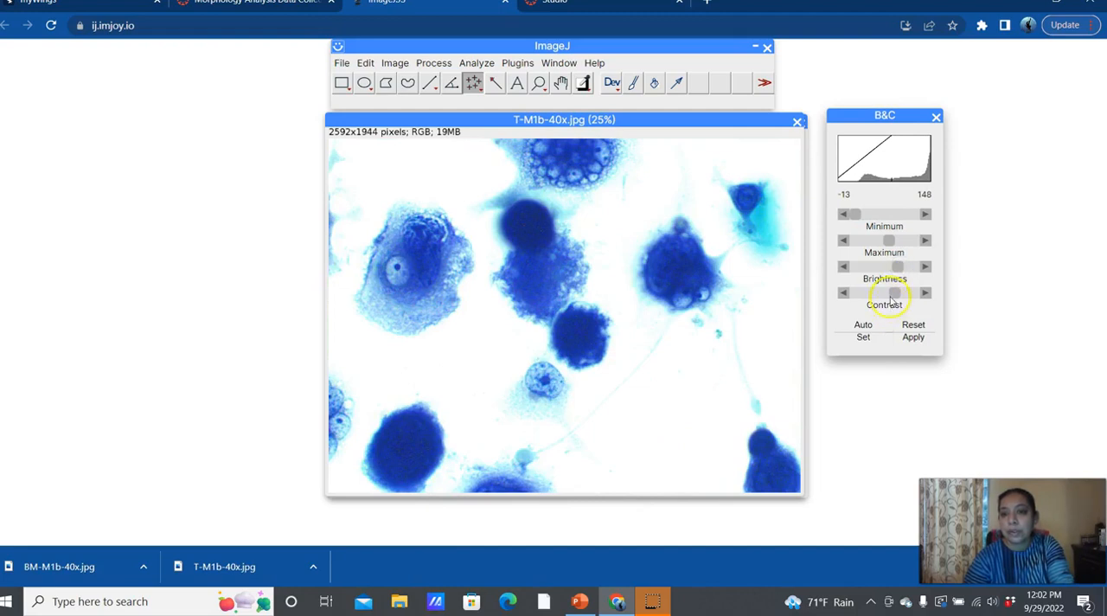
pyautogui.moveTo(888, 298)
pyautogui.mouseDown()
pyautogui.moveTo(902, 297)
pyautogui.moveTo(889, 295)
pyautogui.mouseUp()
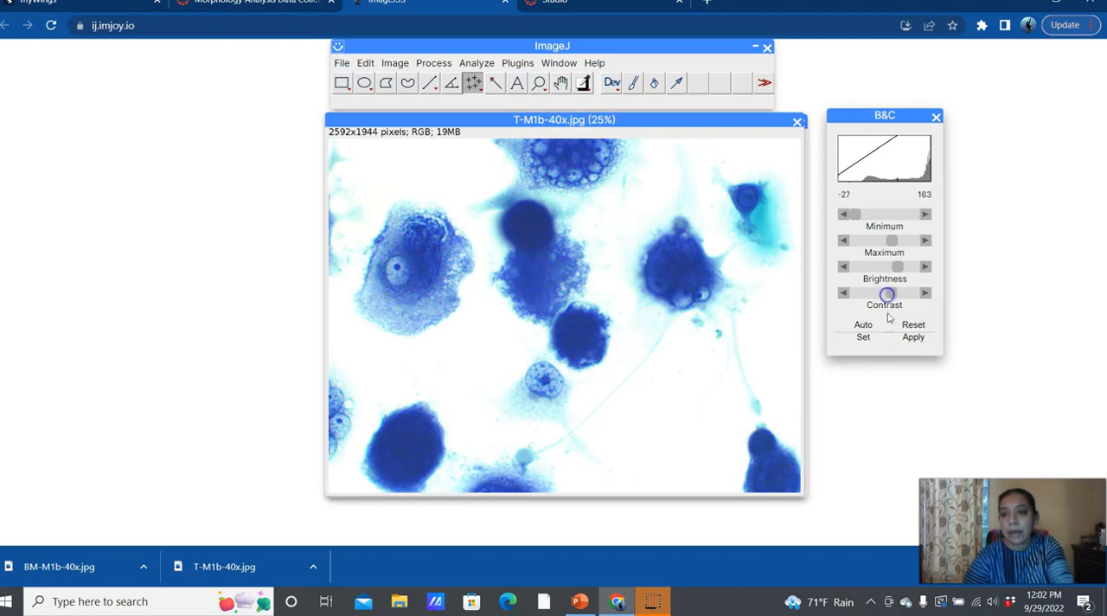
pyautogui.click(913, 328)
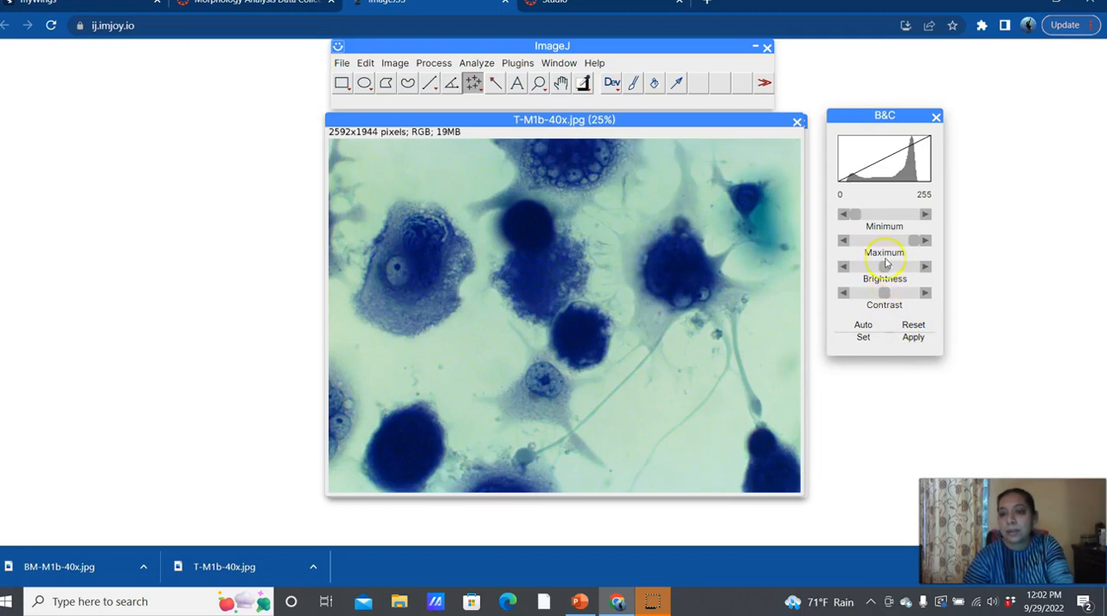
# Step: Increase the brightness and contrast of the T-M1b-40x image to a display range of about -31 to 191
pyautogui.moveTo(886, 268); pyautogui.dragTo(897, 268)
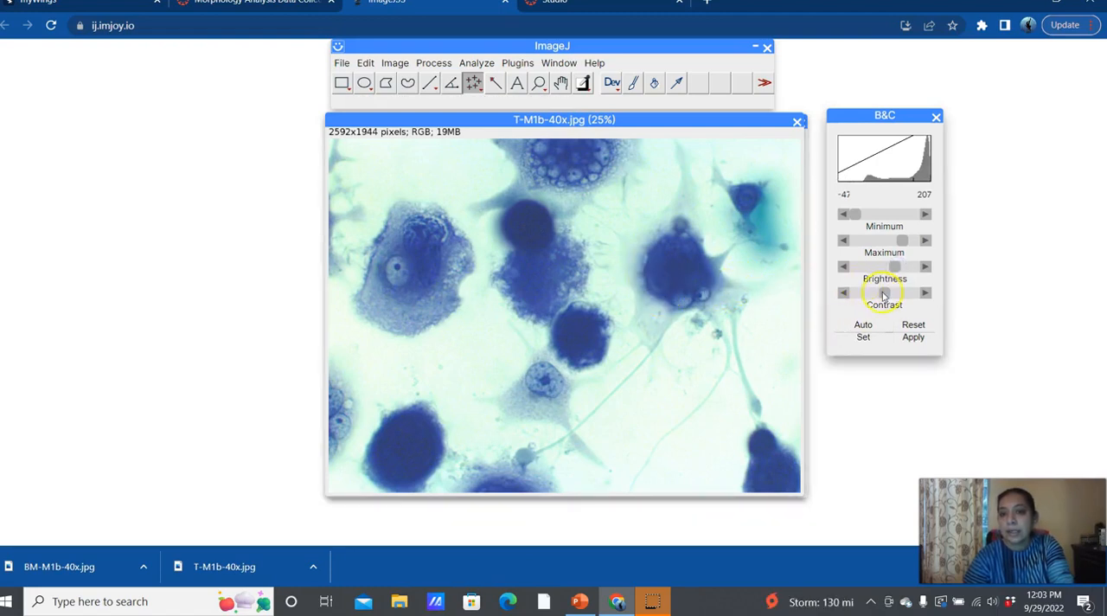
pyautogui.moveTo(887, 295)
pyautogui.mouseDown()
pyautogui.moveTo(898, 297)
pyautogui.moveTo(889, 299)
pyautogui.mouseUp()
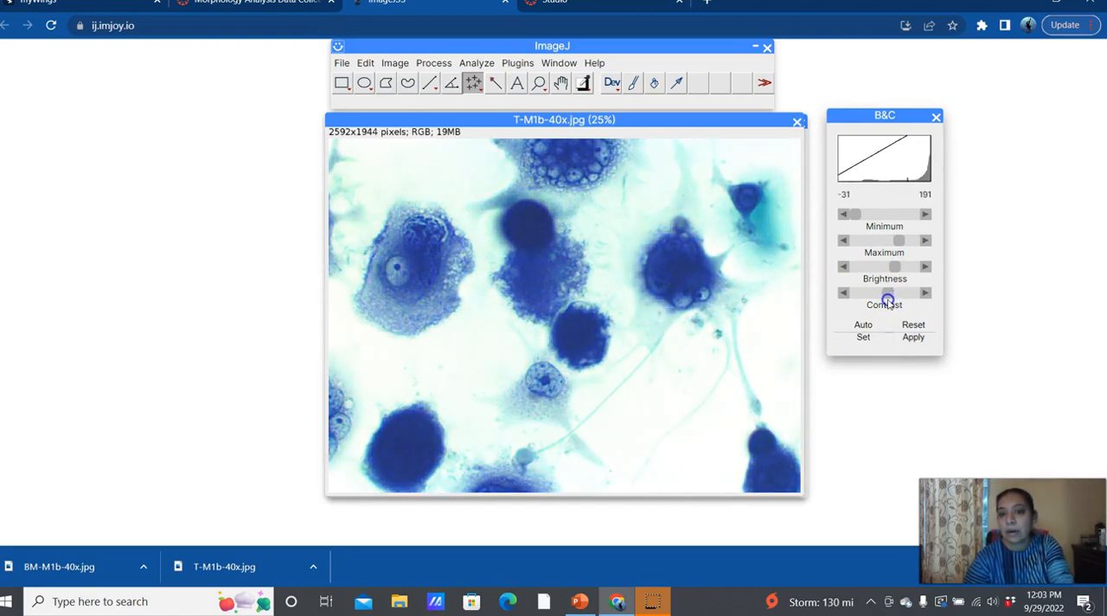
# Step: Fine-tune the T-M1b-40x contrast to a display range of about -40 to 200, apply it and close the adjustment dialog
pyautogui.moveTo(878, 299); pyautogui.dragTo(889, 298)
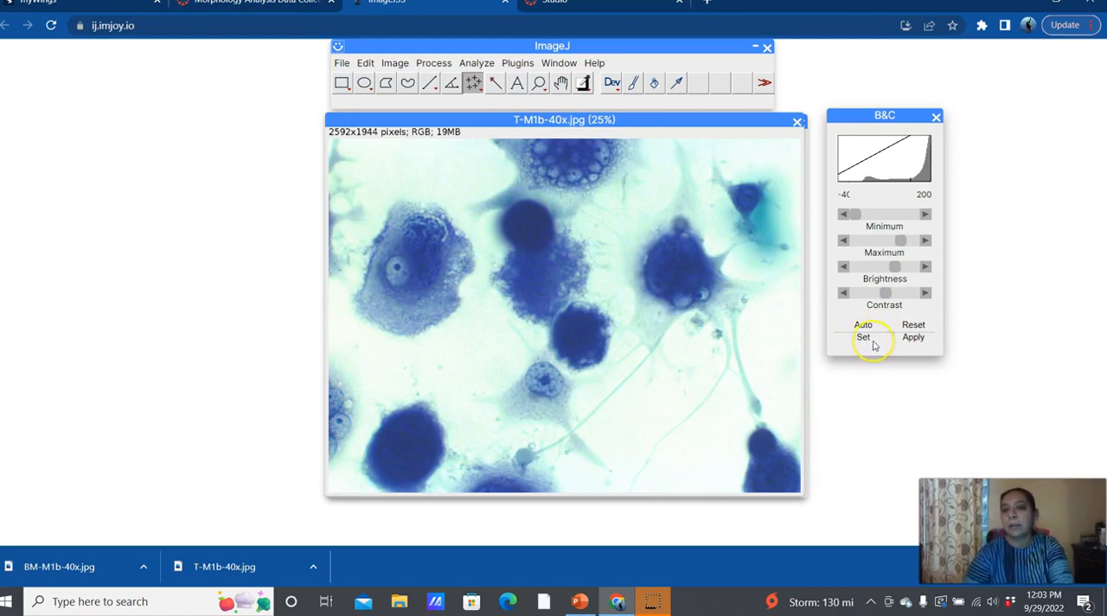
pyautogui.click(914, 338)
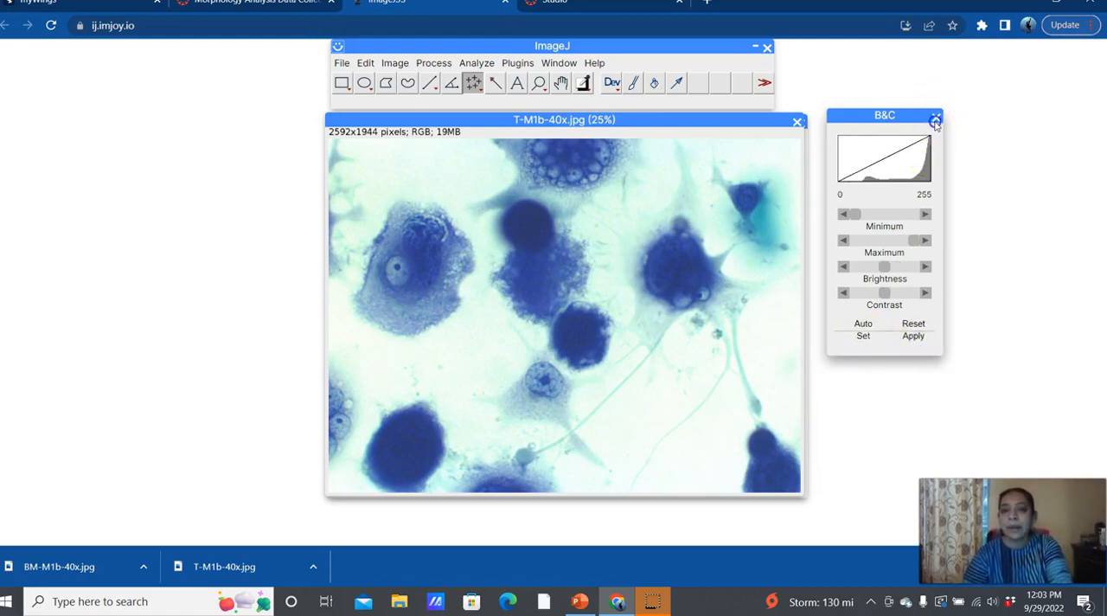
pyautogui.click(935, 122)
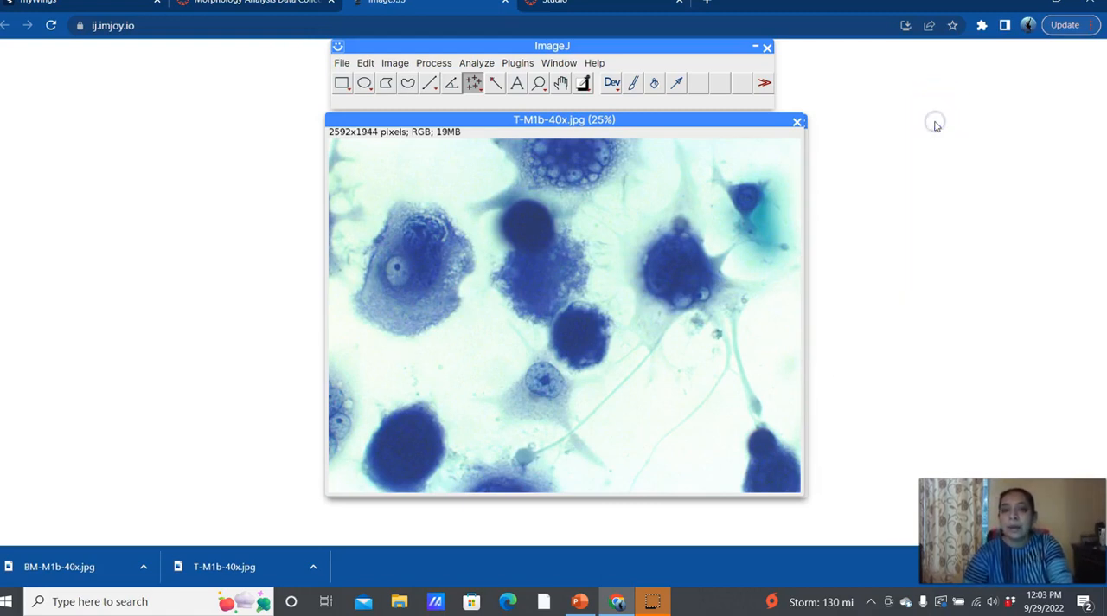
# Step: Mark the individual cells across the T-M1b-40x image with counter 1 points
pyautogui.click(431, 304)
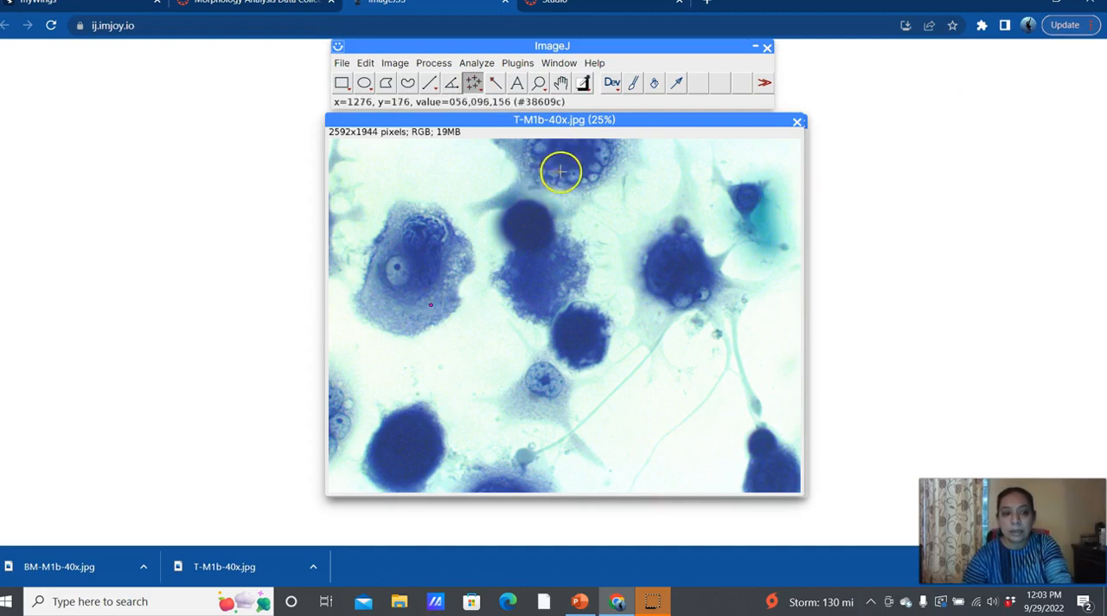
pyautogui.click(521, 185)
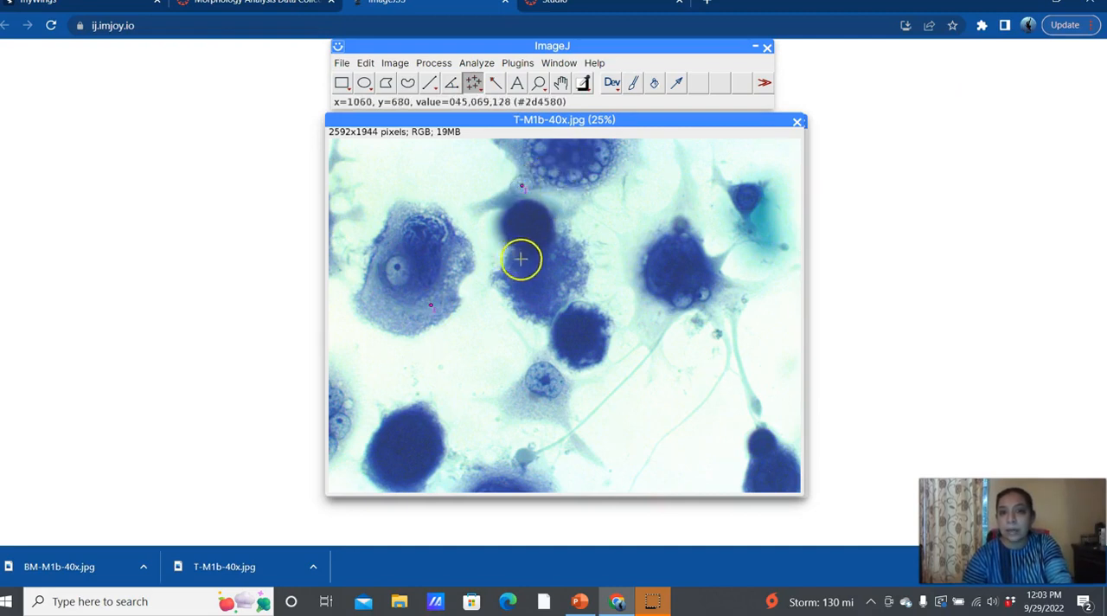
pyautogui.click(516, 284)
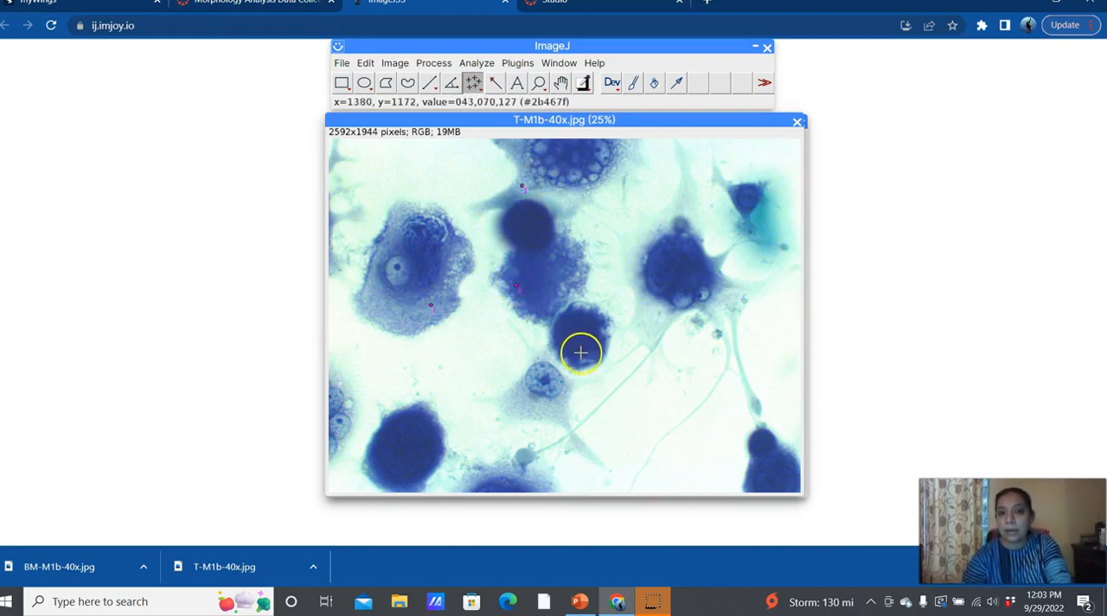
pyautogui.click(588, 355)
pyautogui.click(534, 235)
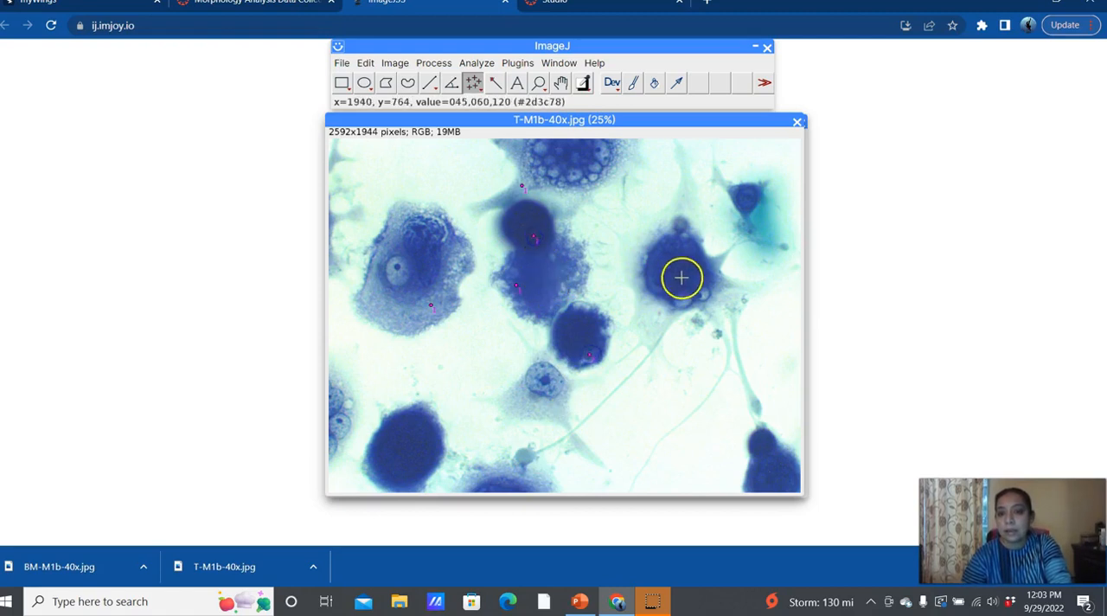
pyautogui.click(633, 238)
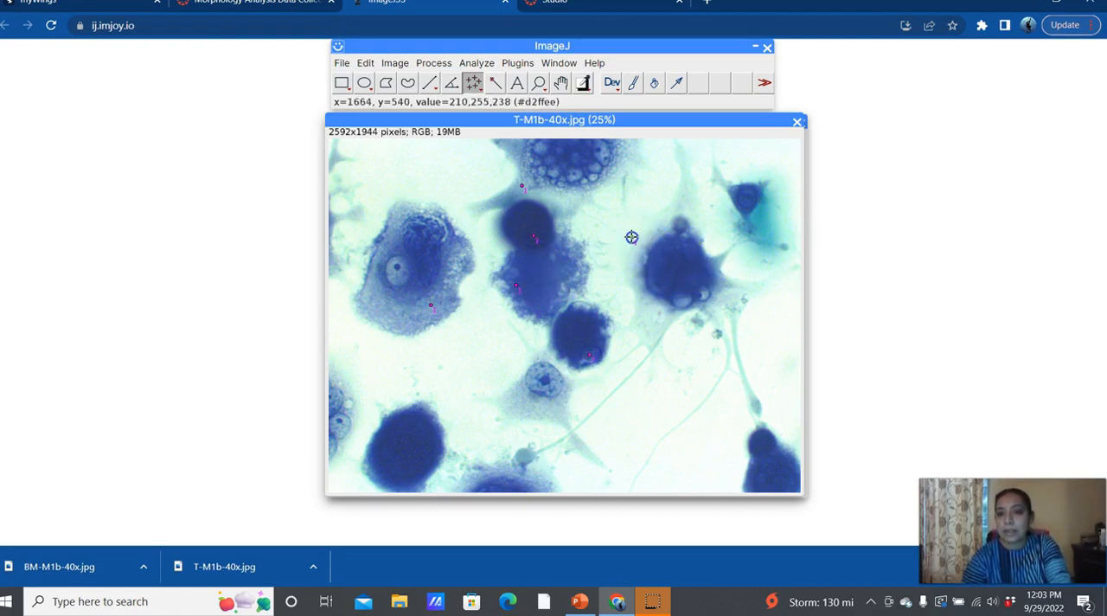
pyautogui.click(748, 213)
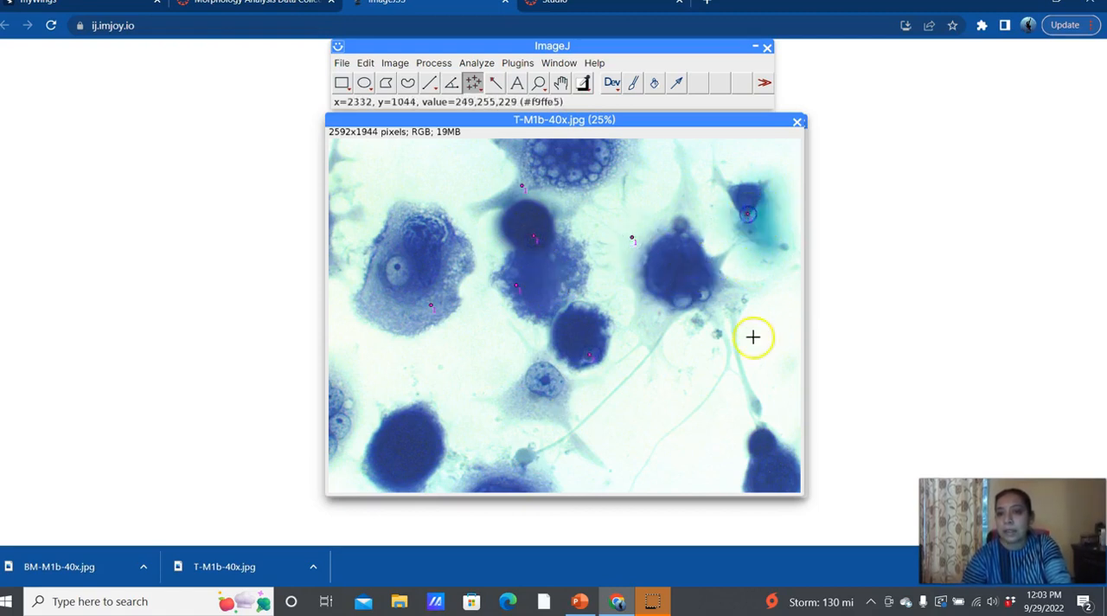
pyautogui.click(774, 456)
pyautogui.click(551, 404)
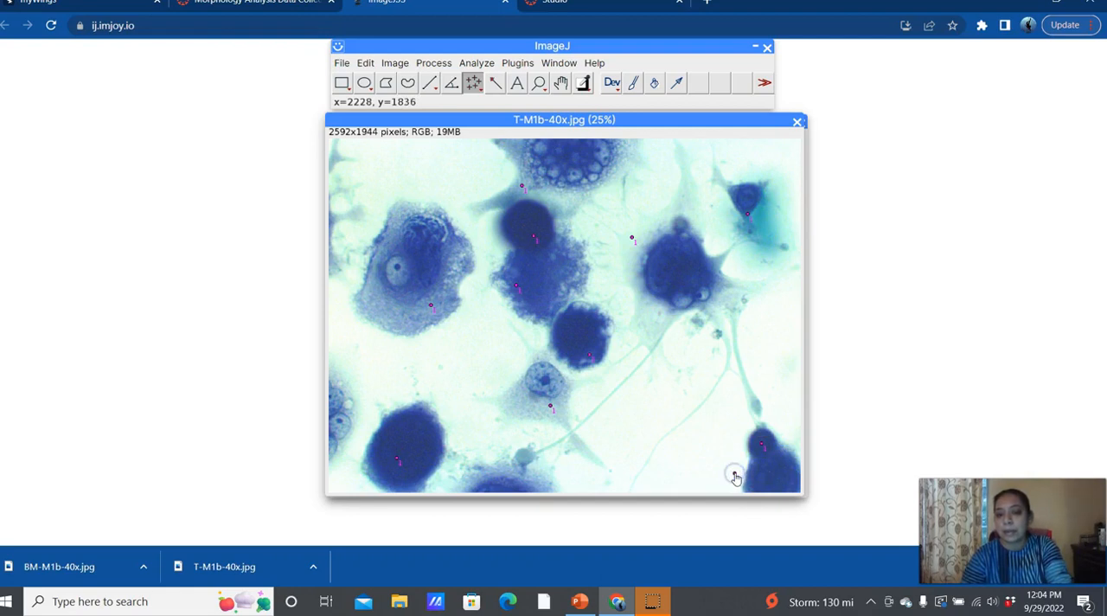
# Step: Try to delete the stray counter 1 point on the background beside the lower-right cell
pyautogui.press('BackSpace')
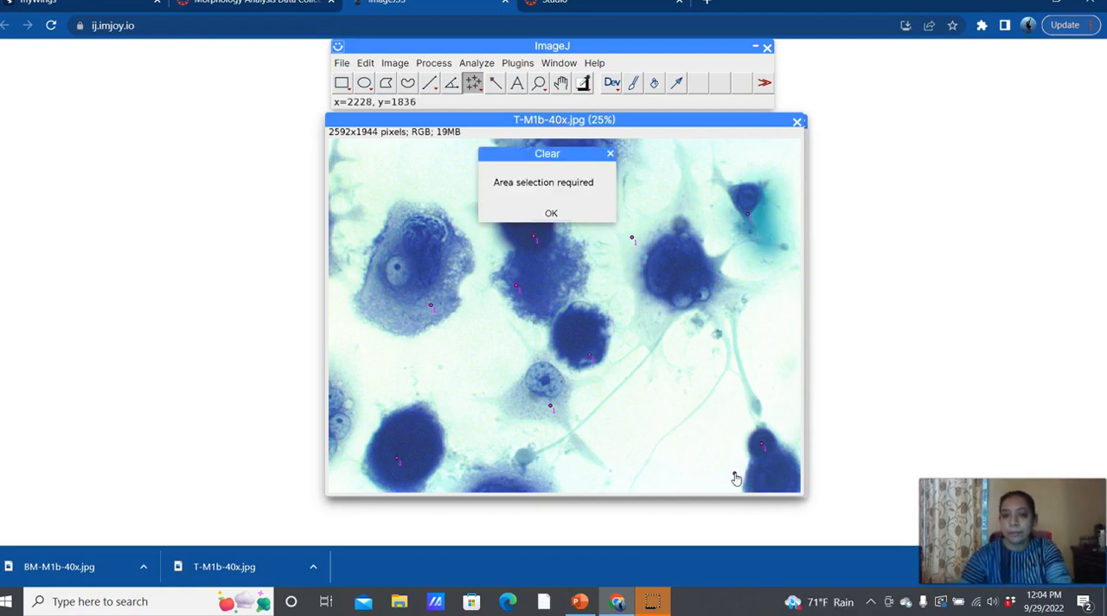
pyautogui.click(550, 207)
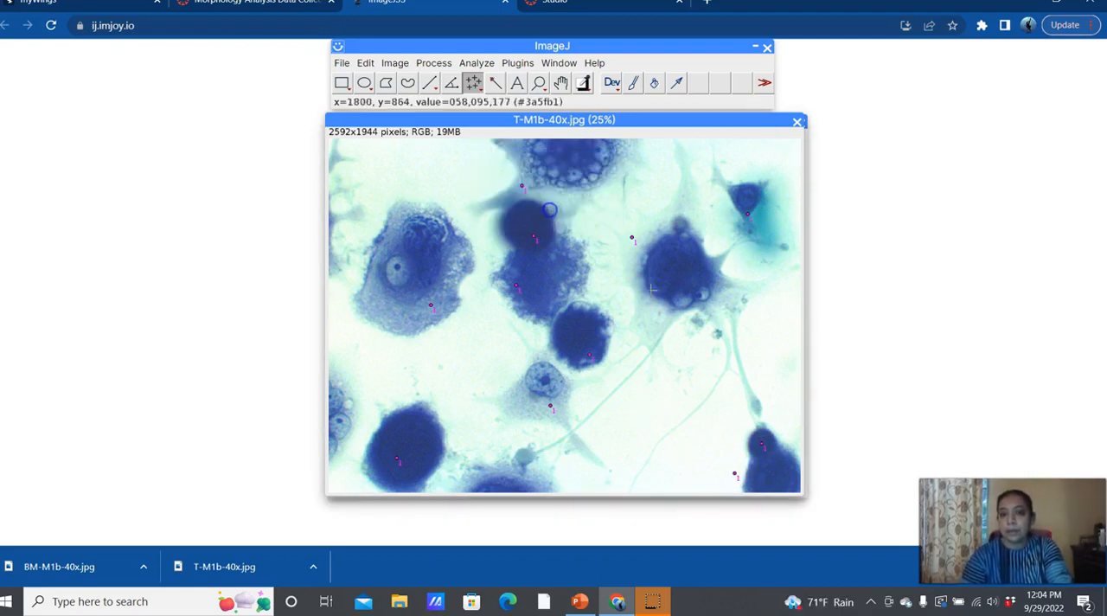
pyautogui.rightClick(734, 480)
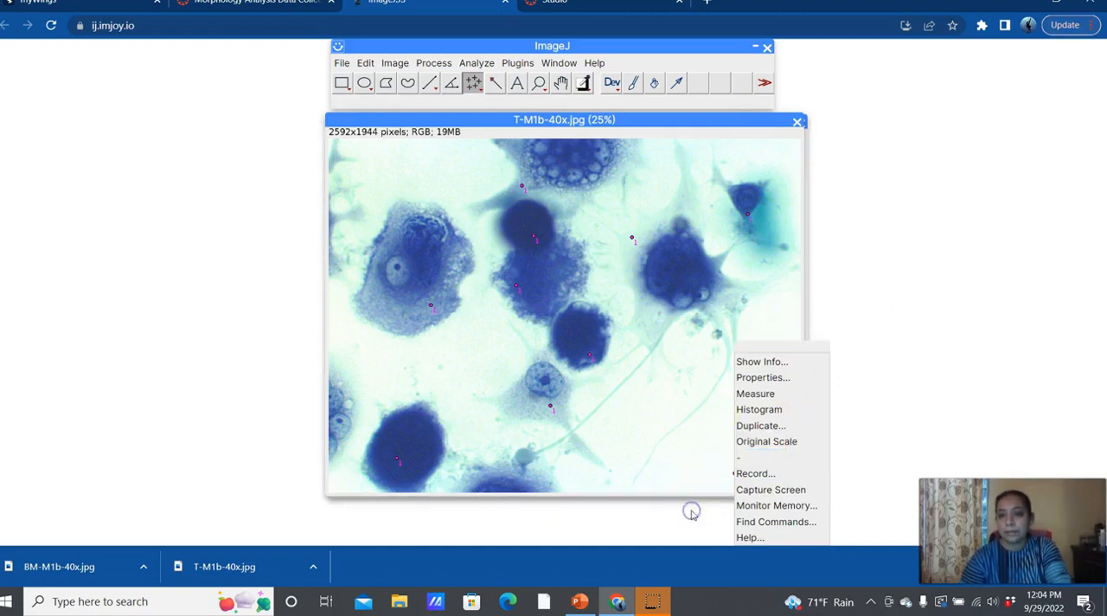
pyautogui.rightClick(720, 479)
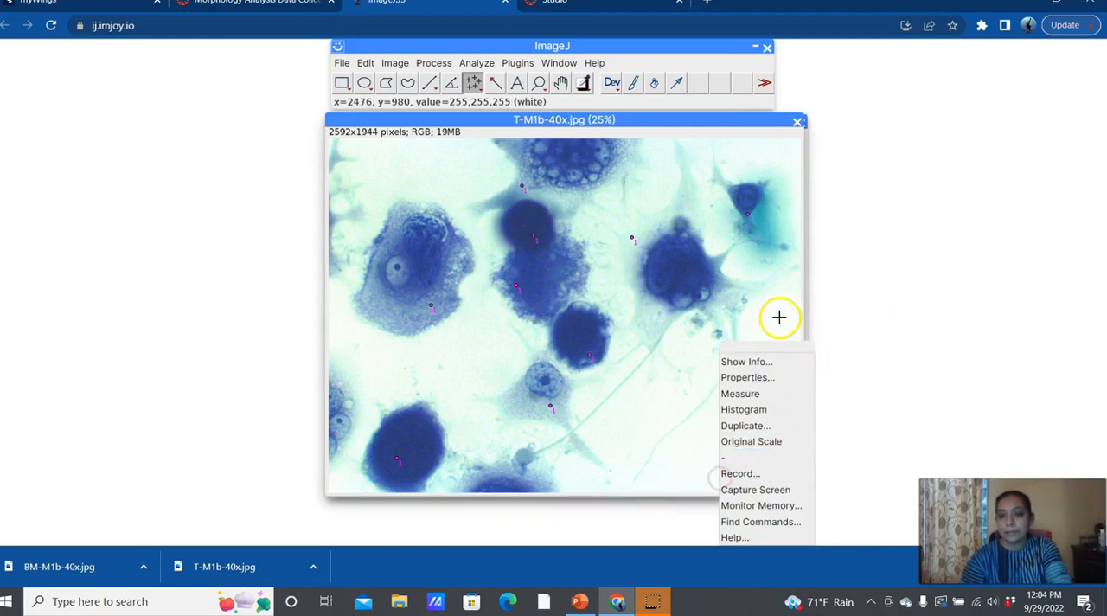
# Step: Measure the marked points and close the results table without saving the measurements
pyautogui.click(788, 393)
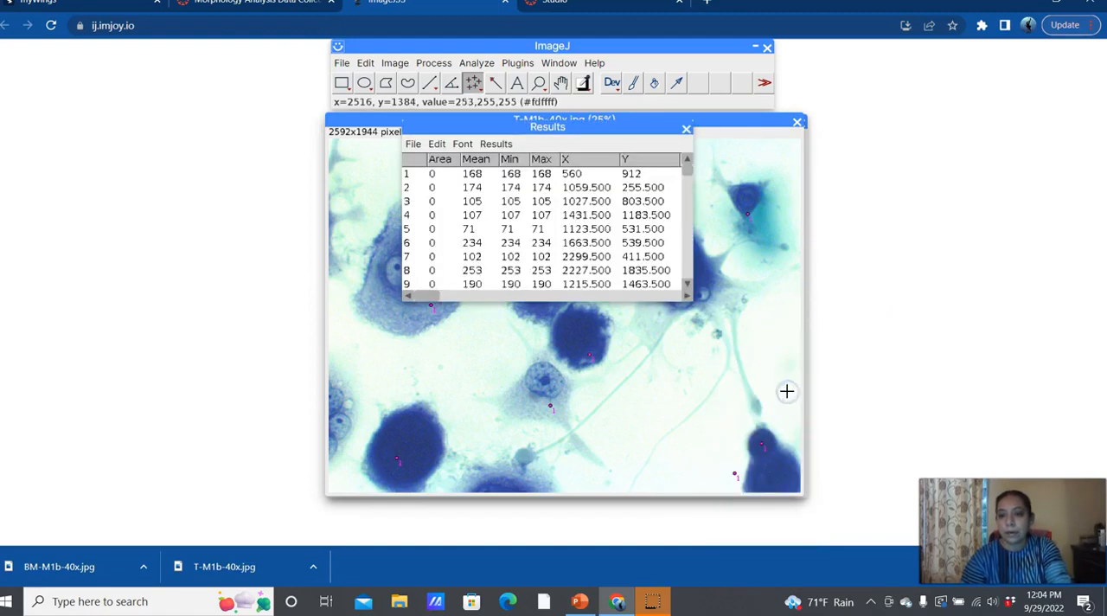
pyautogui.click(685, 129)
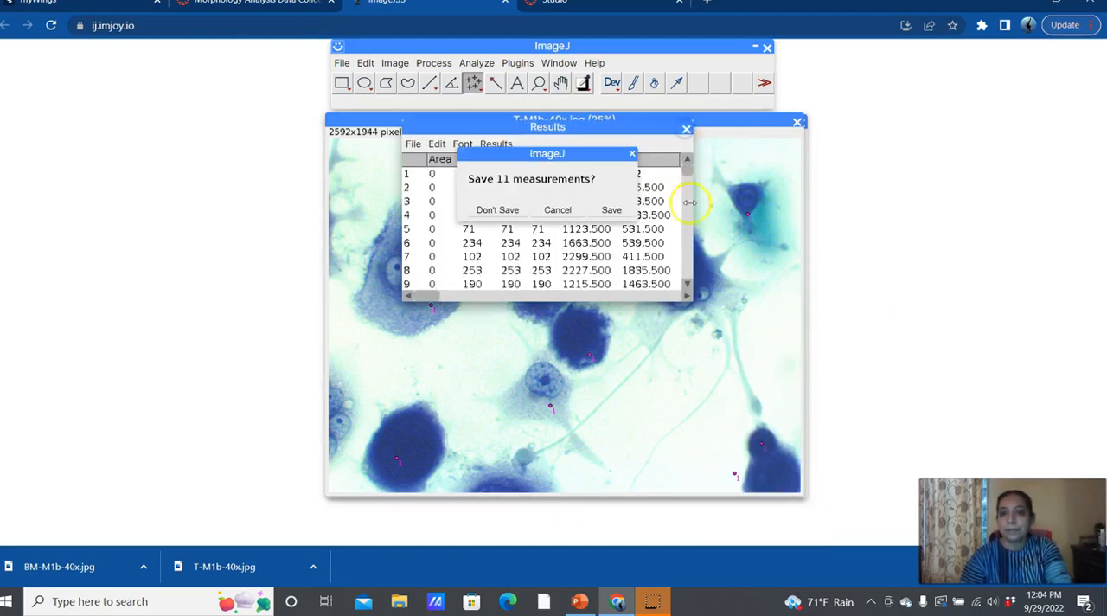
pyautogui.click(560, 211)
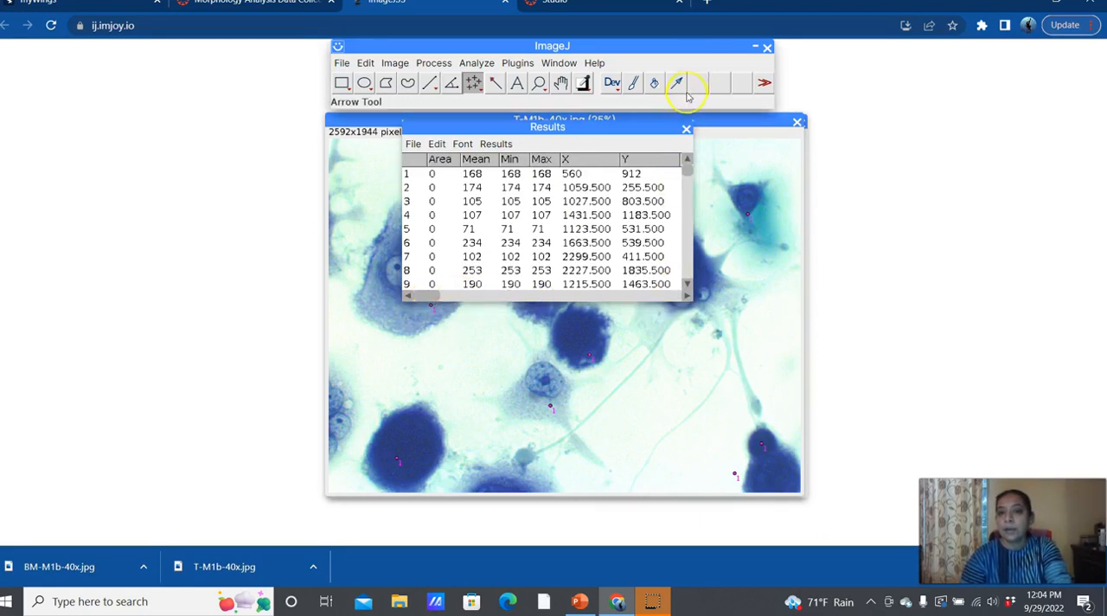
pyautogui.click(683, 130)
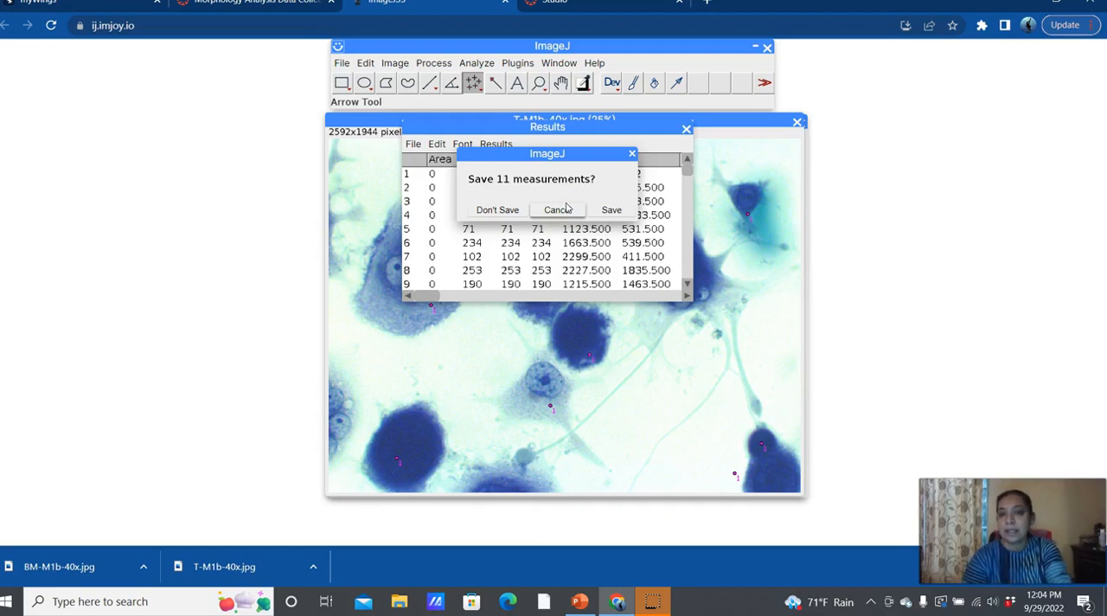
pyautogui.click(498, 210)
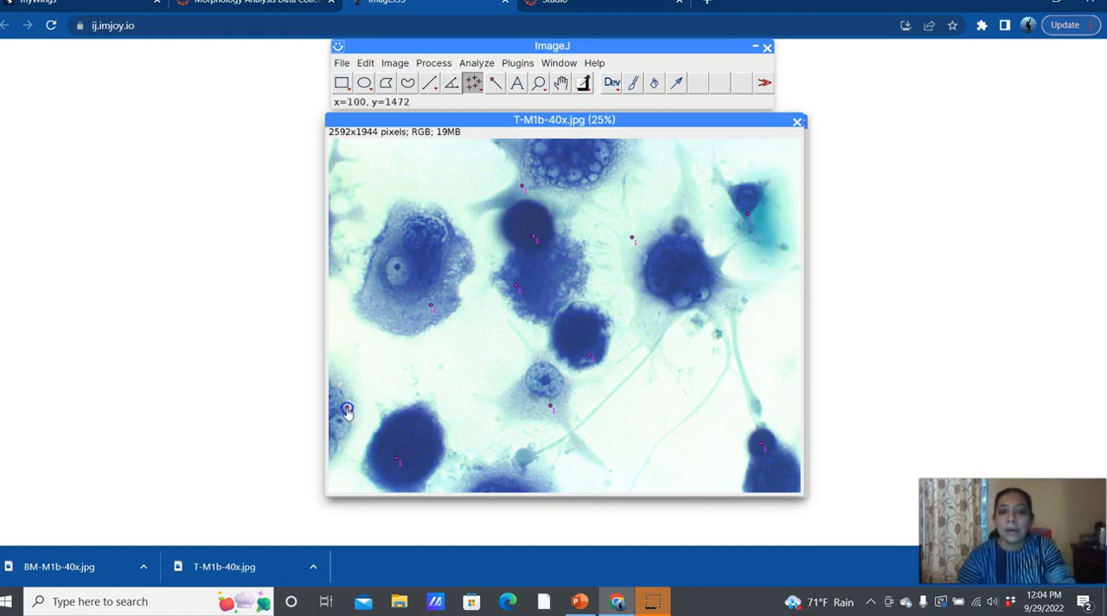
# Step: Configure the multi-point tool to use counter 2 and medium-sized points
pyautogui.click(477, 62)
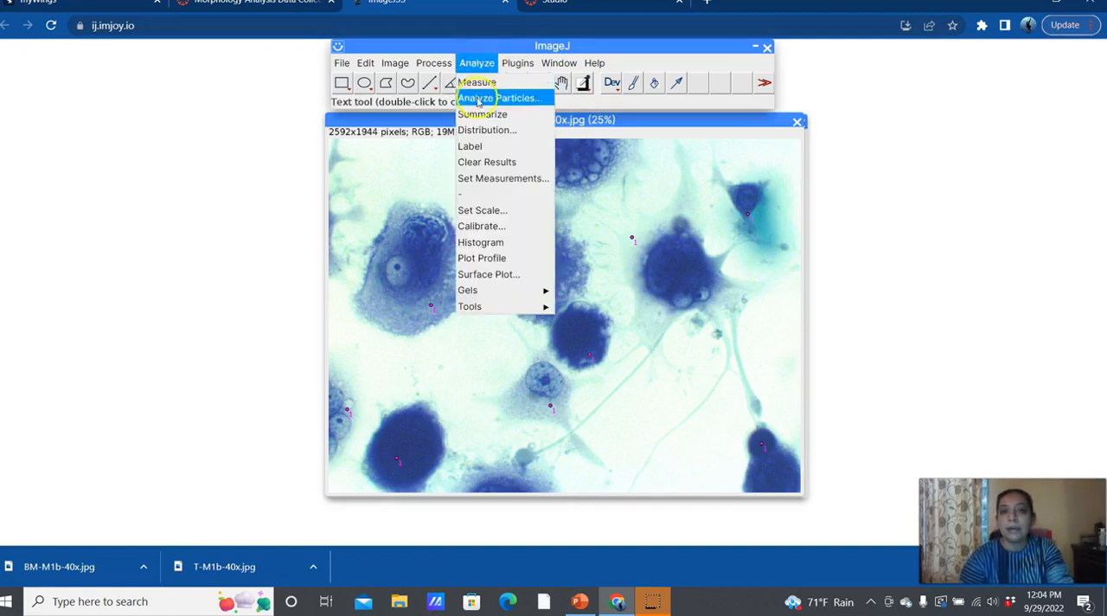
pyautogui.click(470, 80)
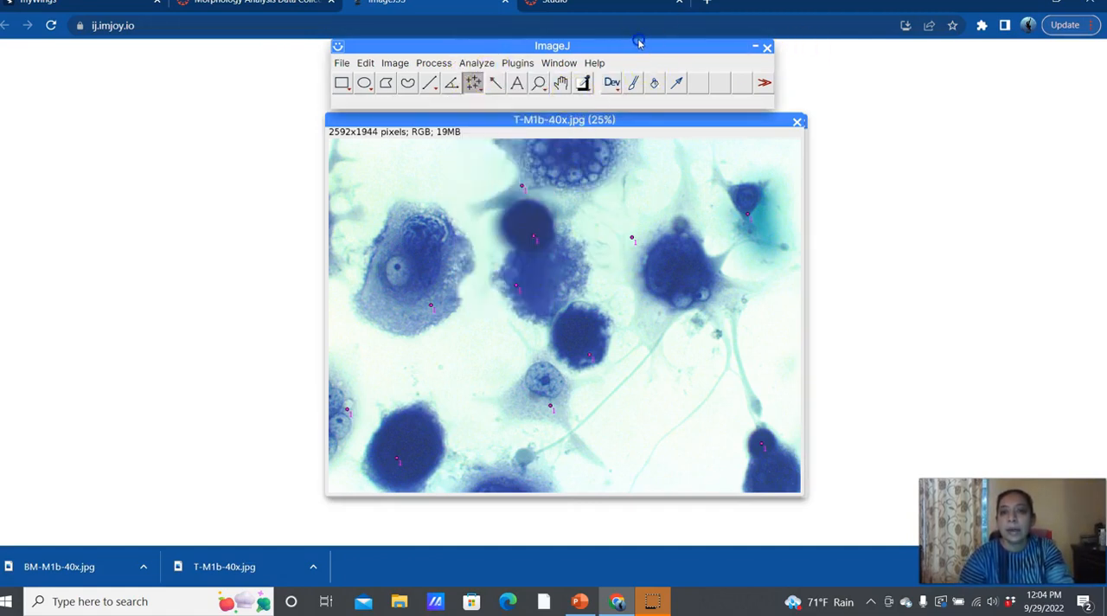
pyautogui.doubleClick(474, 87)
pyautogui.click(554, 256)
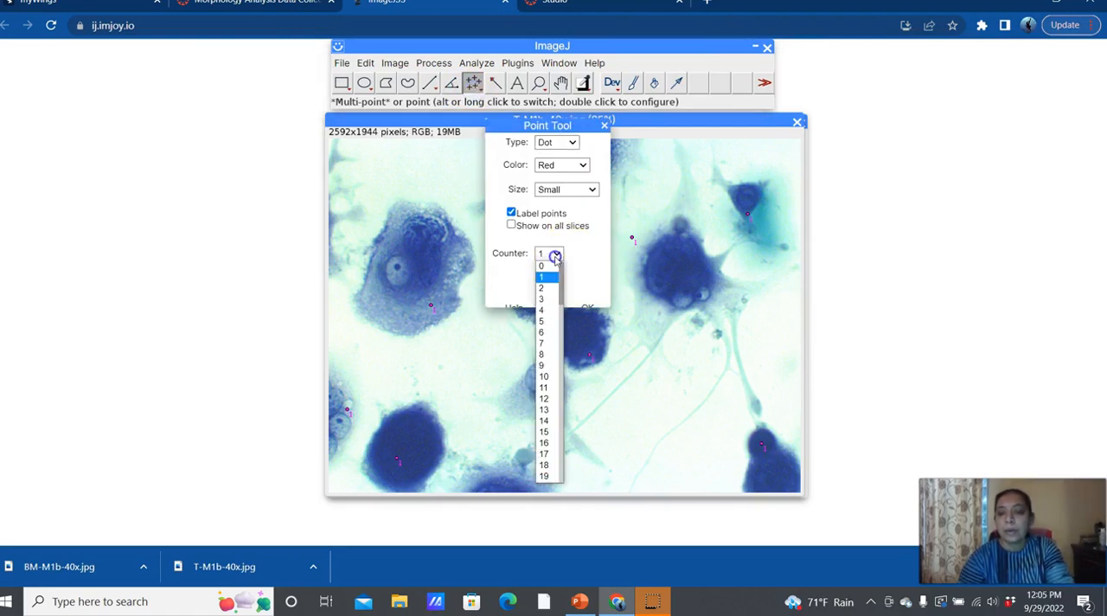
pyautogui.click(554, 289)
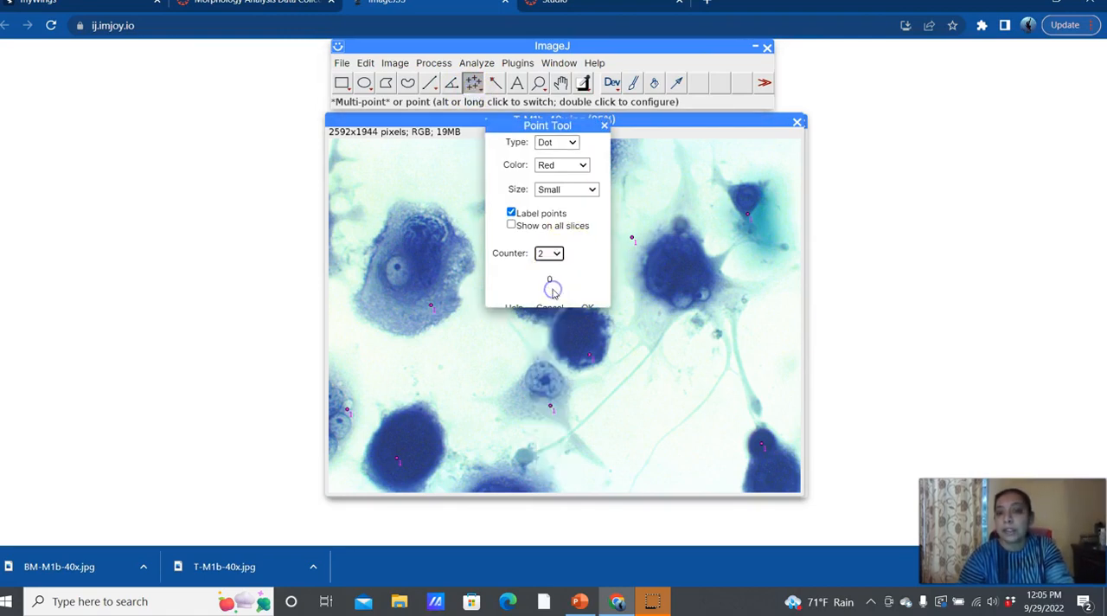
pyautogui.click(583, 189)
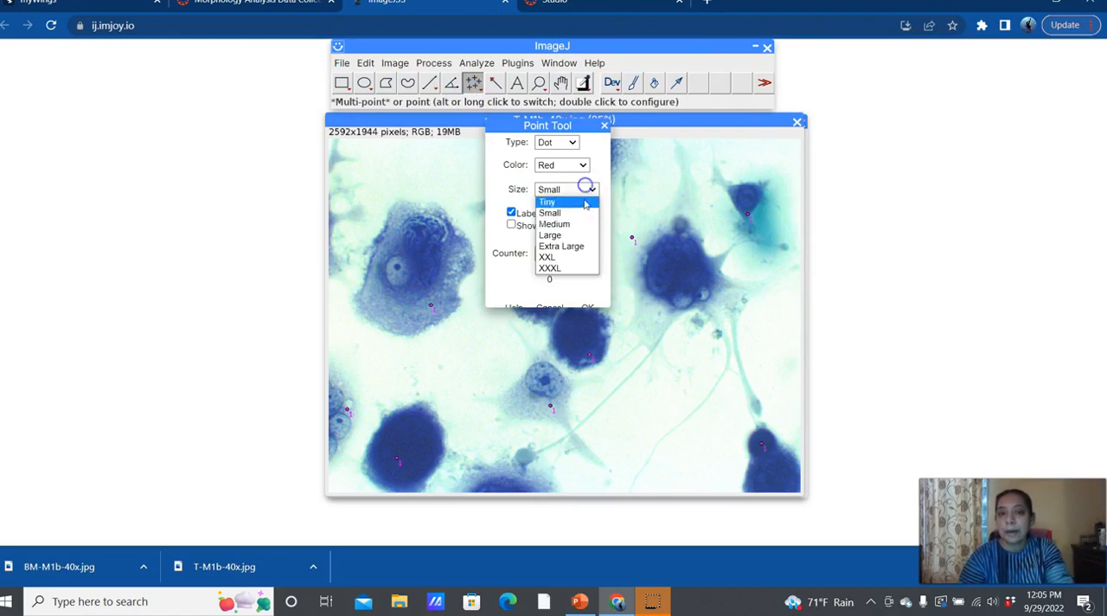
pyautogui.click(585, 225)
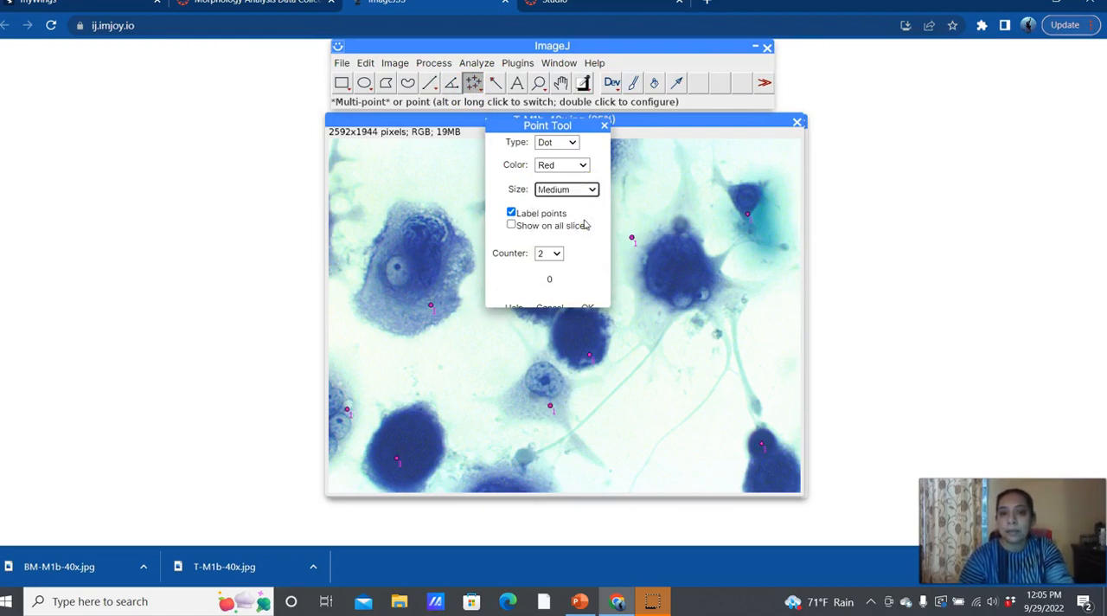
pyautogui.click(587, 308)
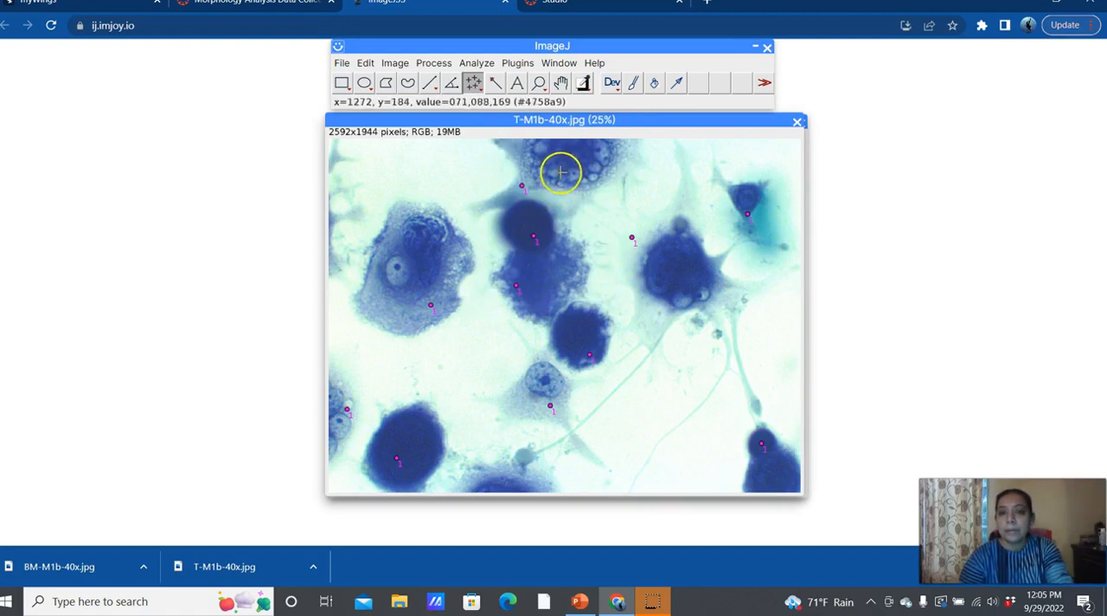
# Step: Mark the round structures inside the large left cell, the small lower-centre cell and the dark right cell with counter 2 points
pyautogui.click(559, 62)
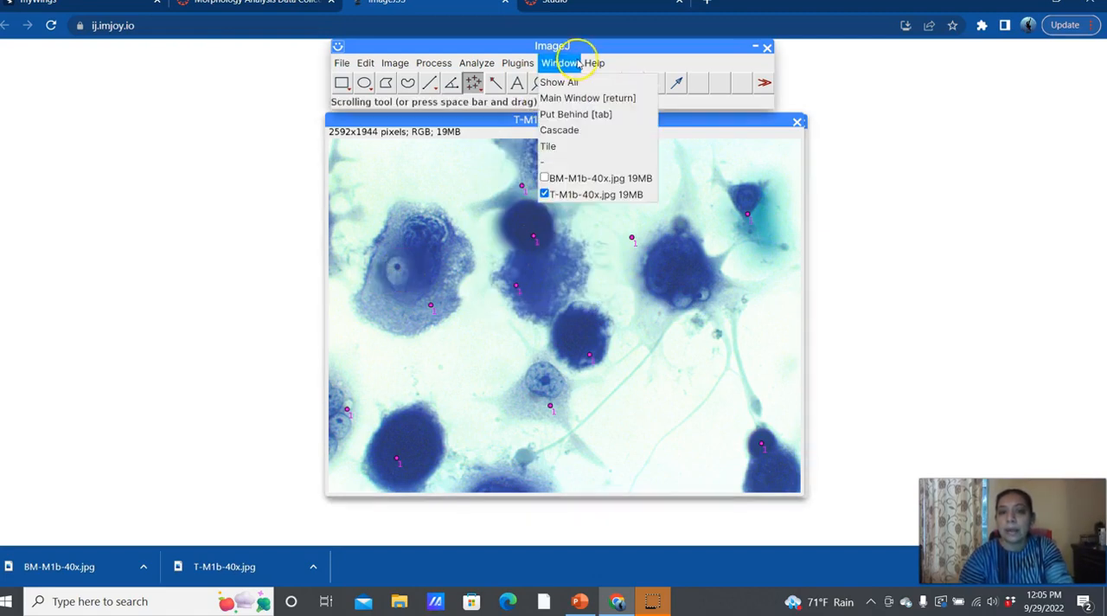
pyautogui.moveTo(489, 65)
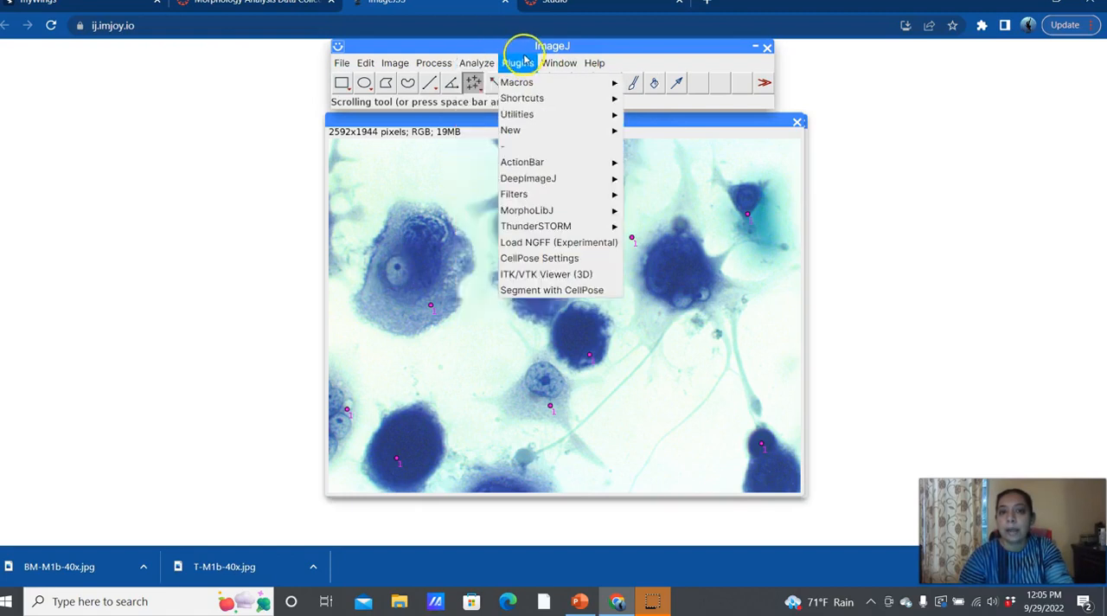
pyautogui.doubleClick(474, 82)
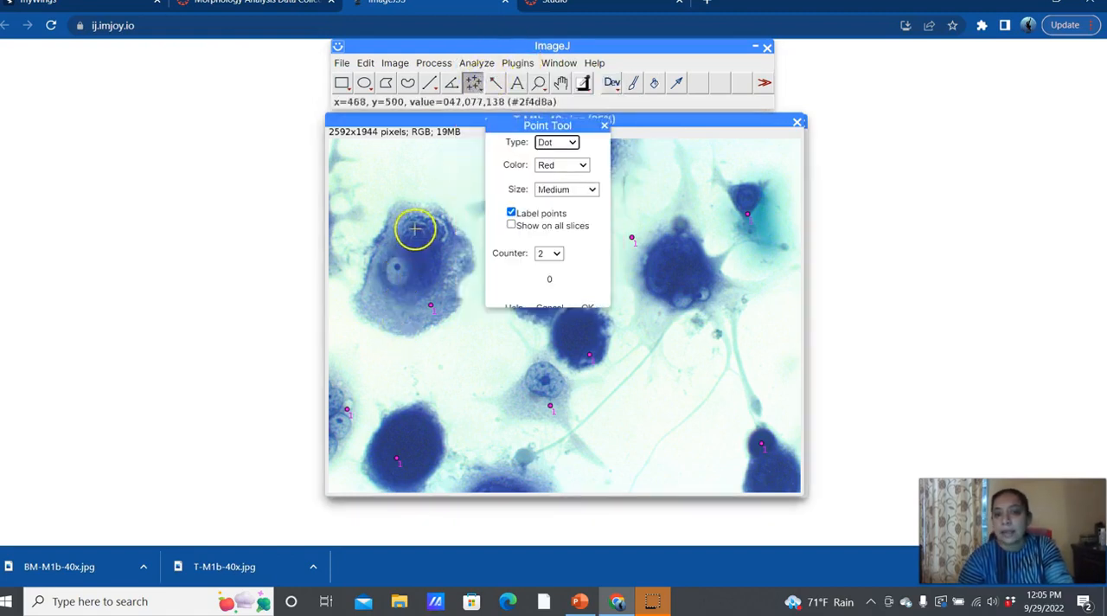
pyautogui.click(397, 281)
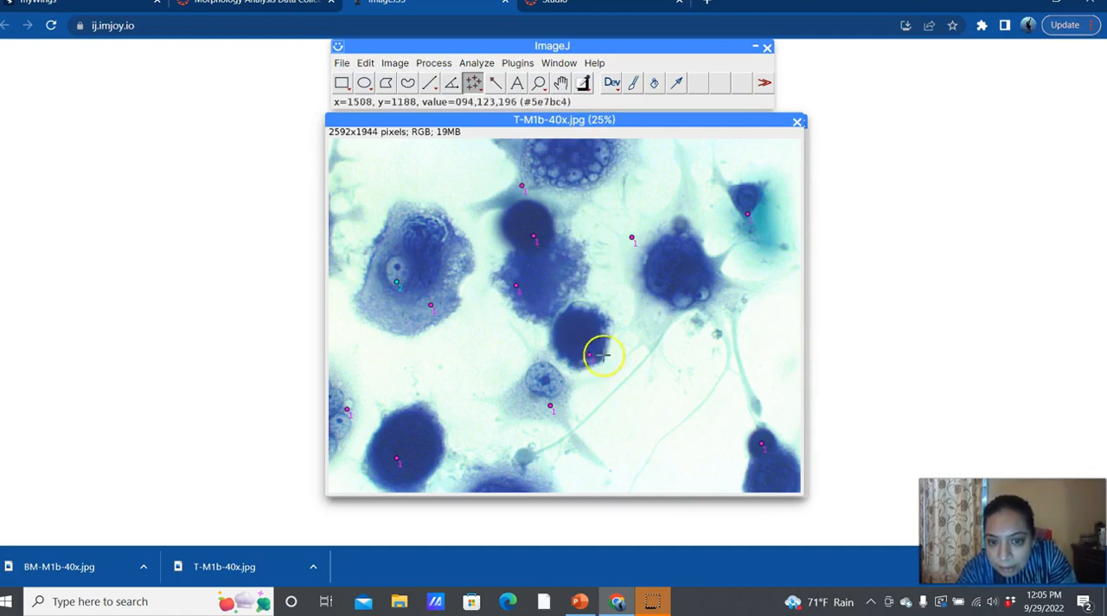
pyautogui.click(550, 387)
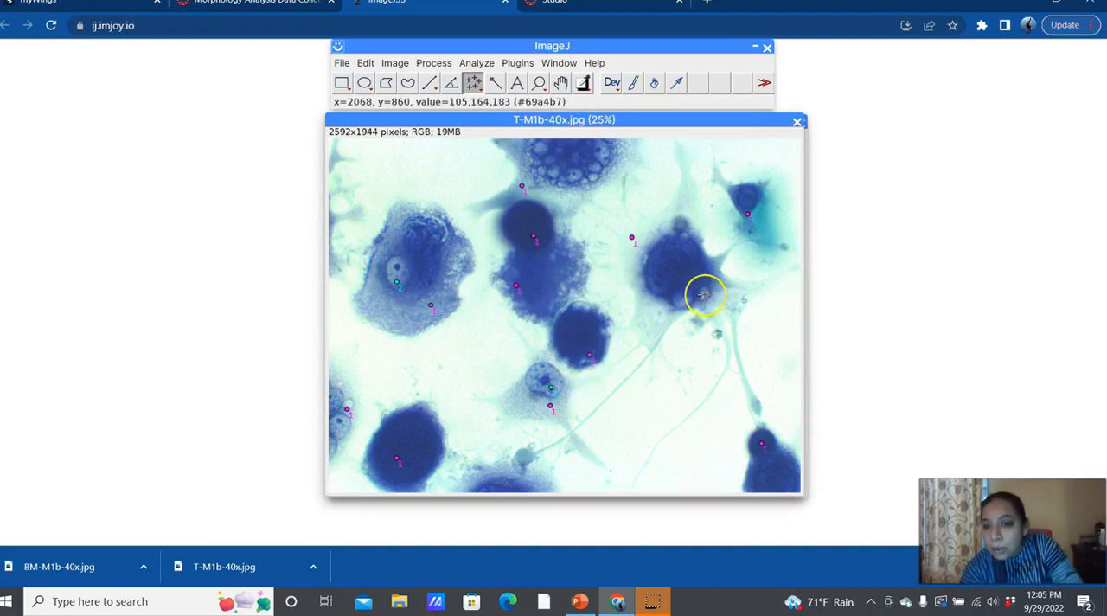
pyautogui.click(677, 300)
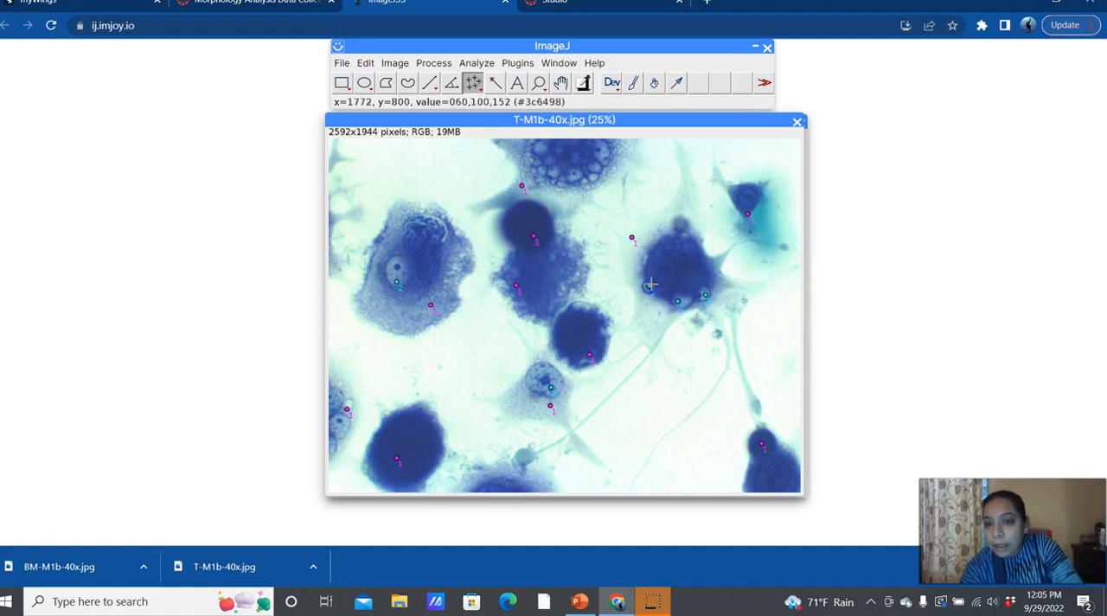
pyautogui.click(658, 264)
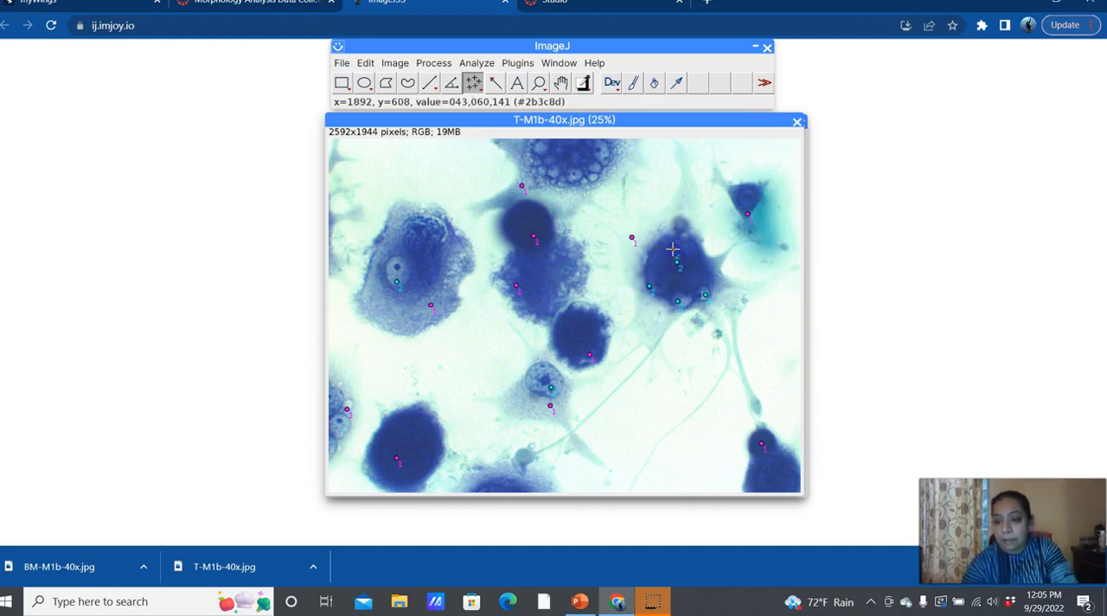
pyautogui.click(673, 249)
# Step: Mark six round structures inside the large top-edge cell and one more in the dark right cell with counter 2 points
pyautogui.click(559, 62)
pyautogui.click(530, 78)
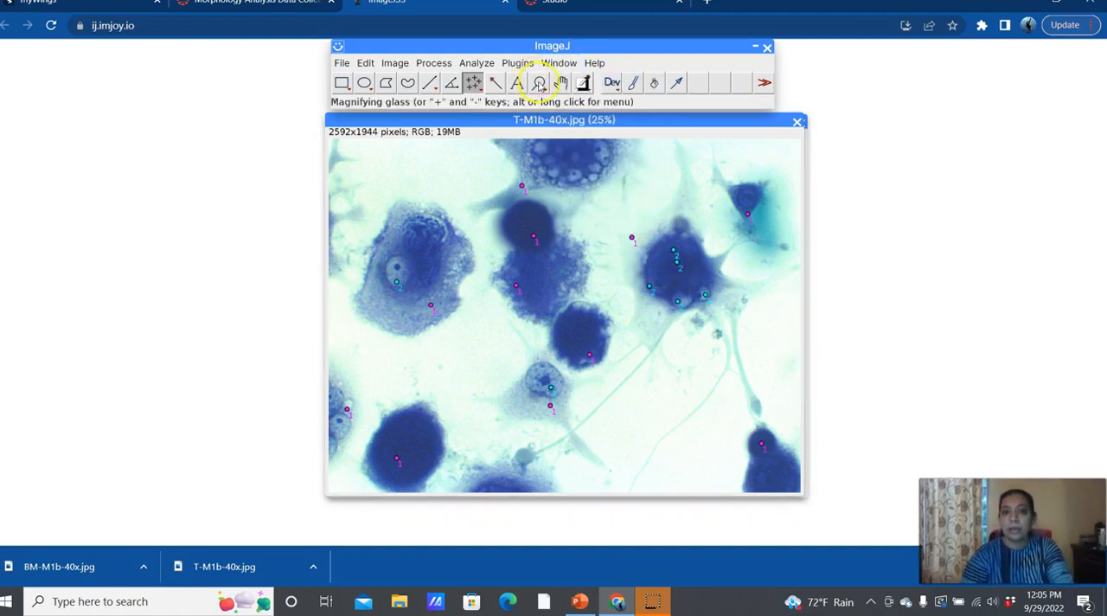
pyautogui.click(584, 180)
pyautogui.click(585, 184)
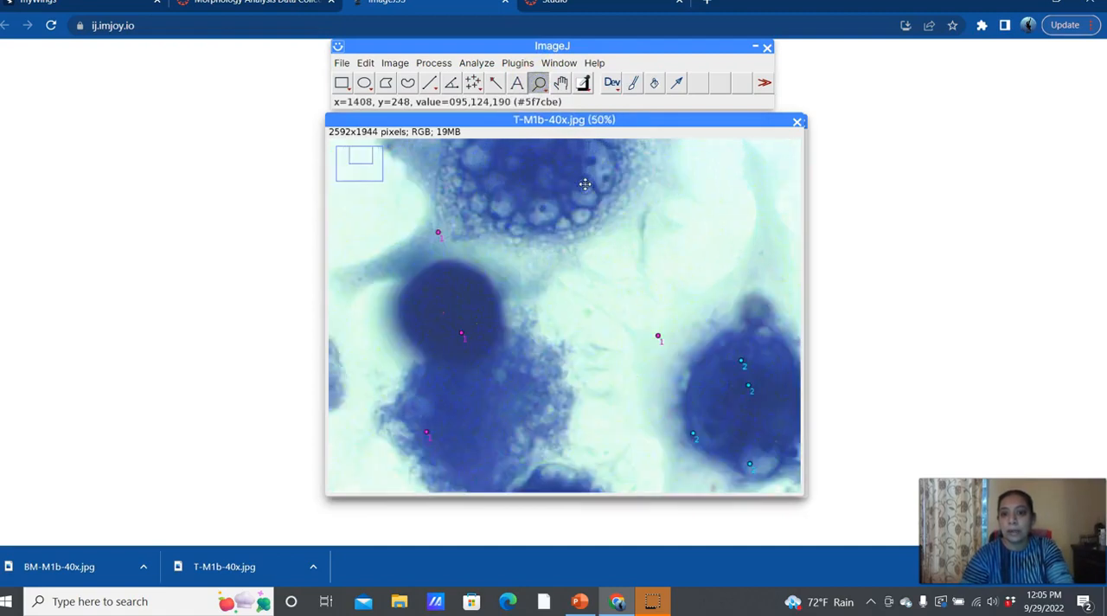
pyautogui.click(472, 82)
pyautogui.click(507, 209)
pyautogui.click(533, 215)
pyautogui.click(602, 171)
pyautogui.click(580, 201)
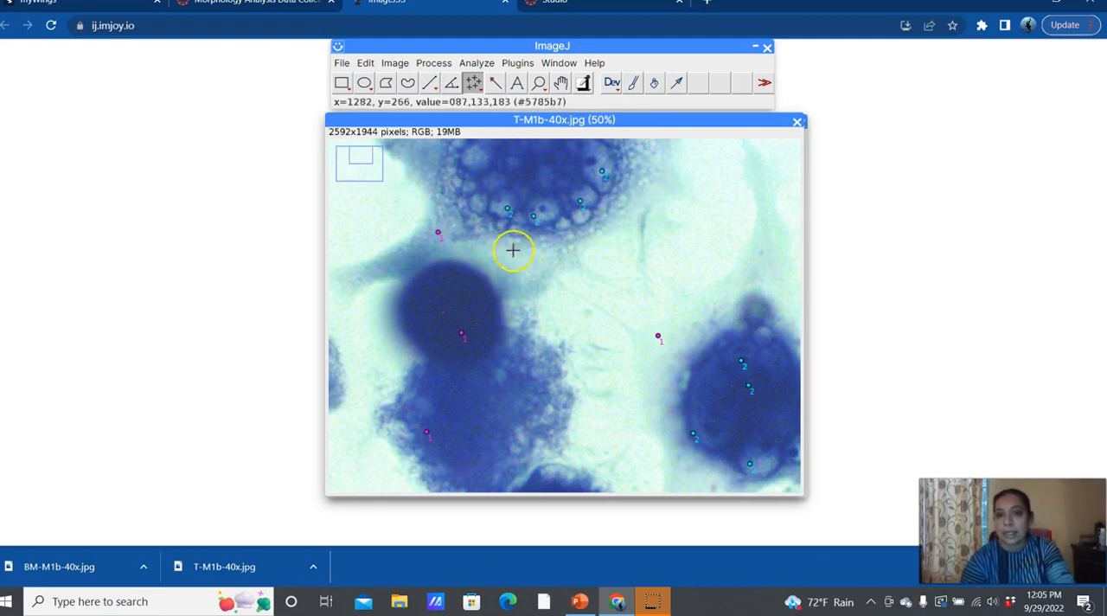
pyautogui.click(476, 161)
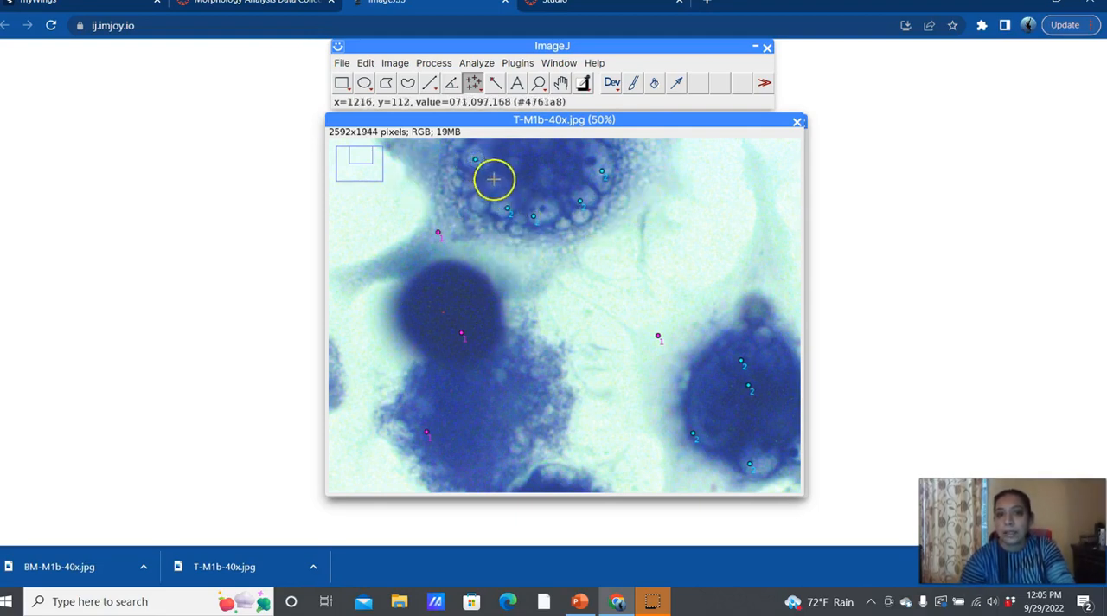
pyautogui.click(776, 356)
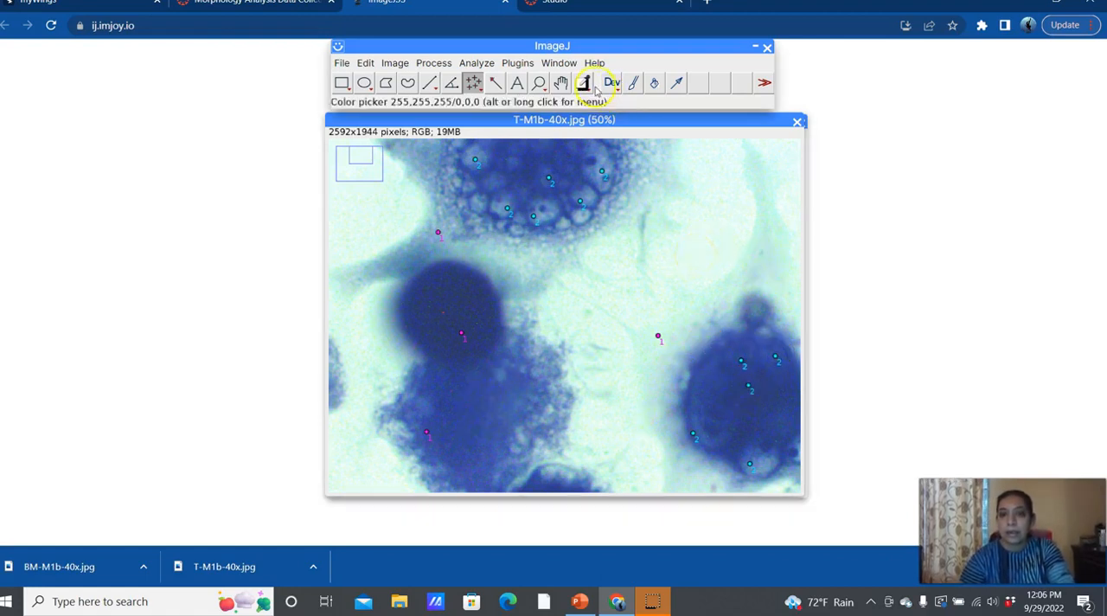
# Step: Mark the round nucleus inside the cell at the image's left edge with a counter 2 point
pyautogui.click(539, 83)
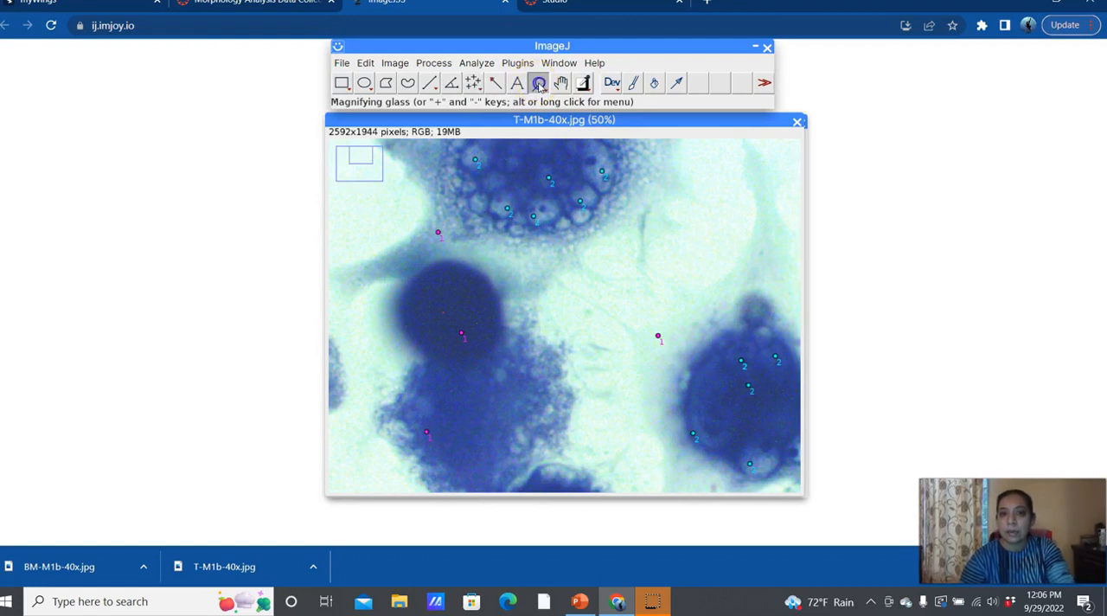
pyautogui.click(543, 90)
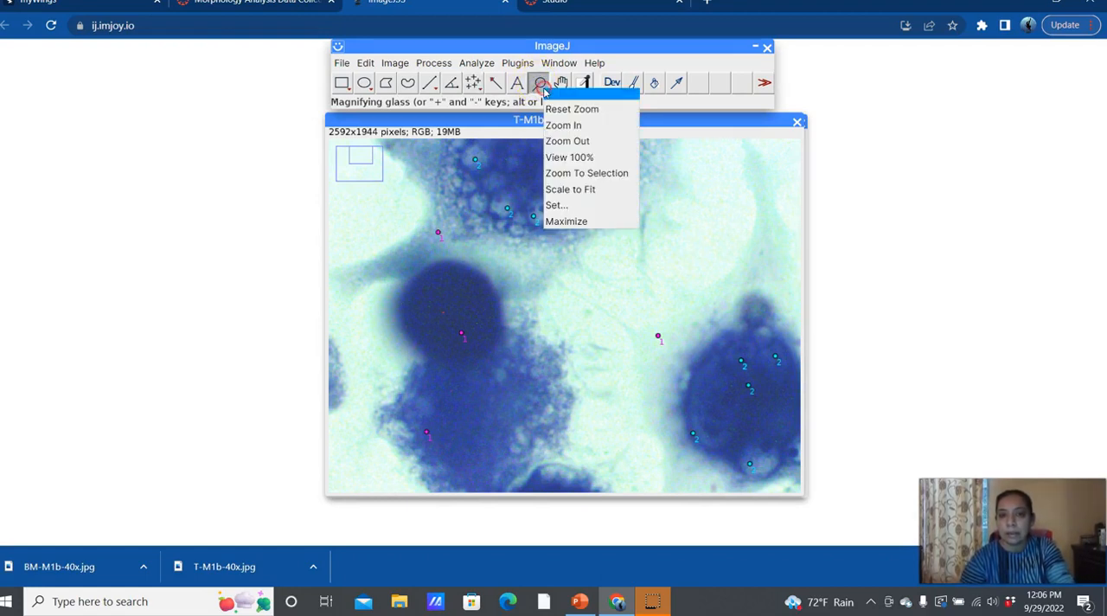
pyautogui.click(569, 159)
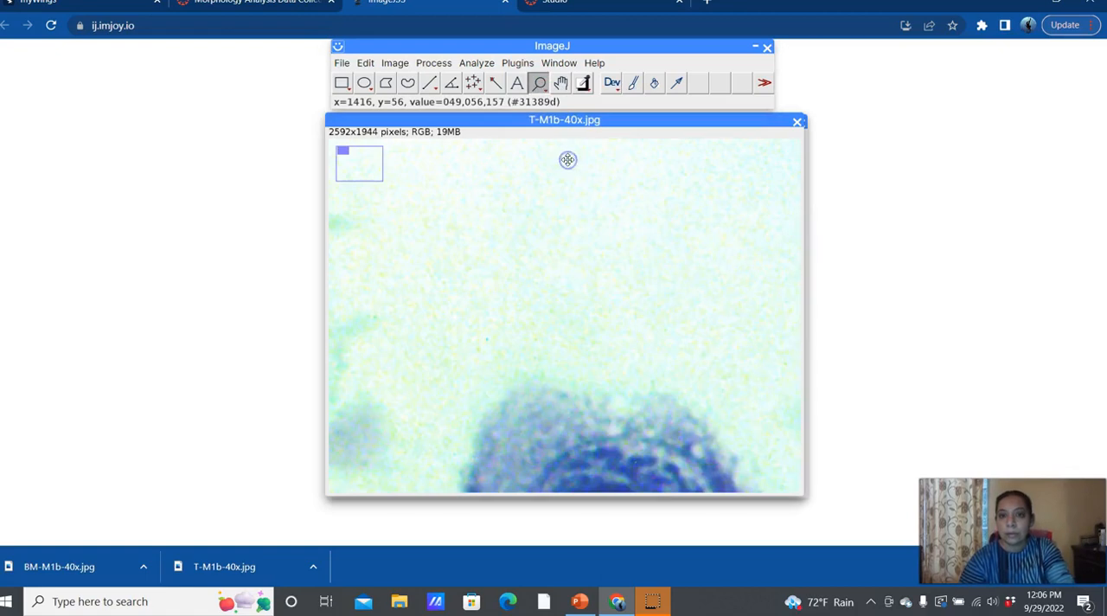
pyautogui.click(539, 90)
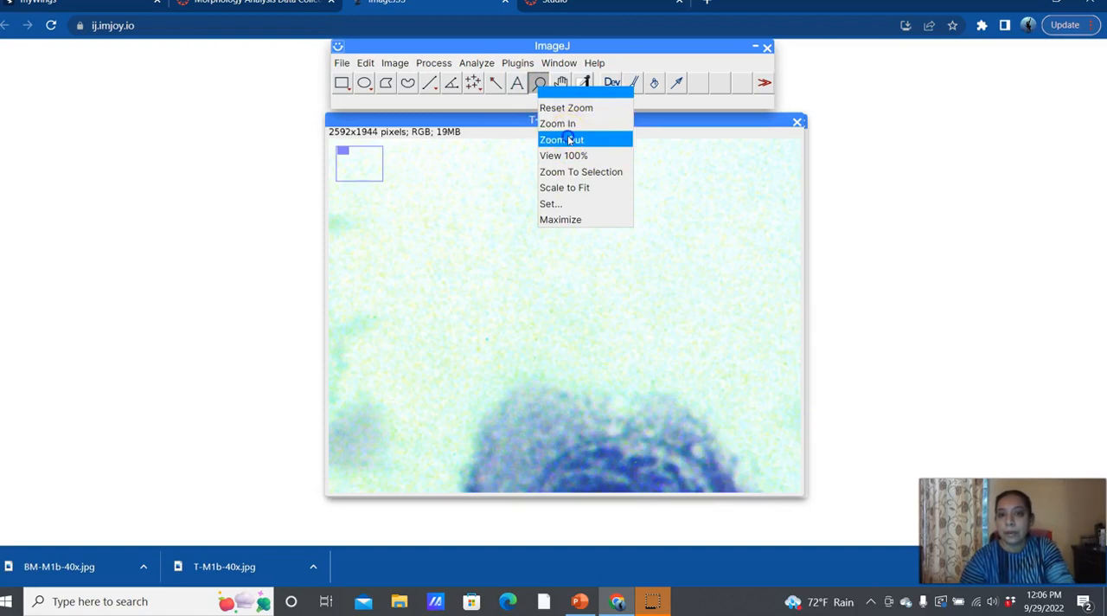
pyautogui.click(569, 140)
pyautogui.click(543, 86)
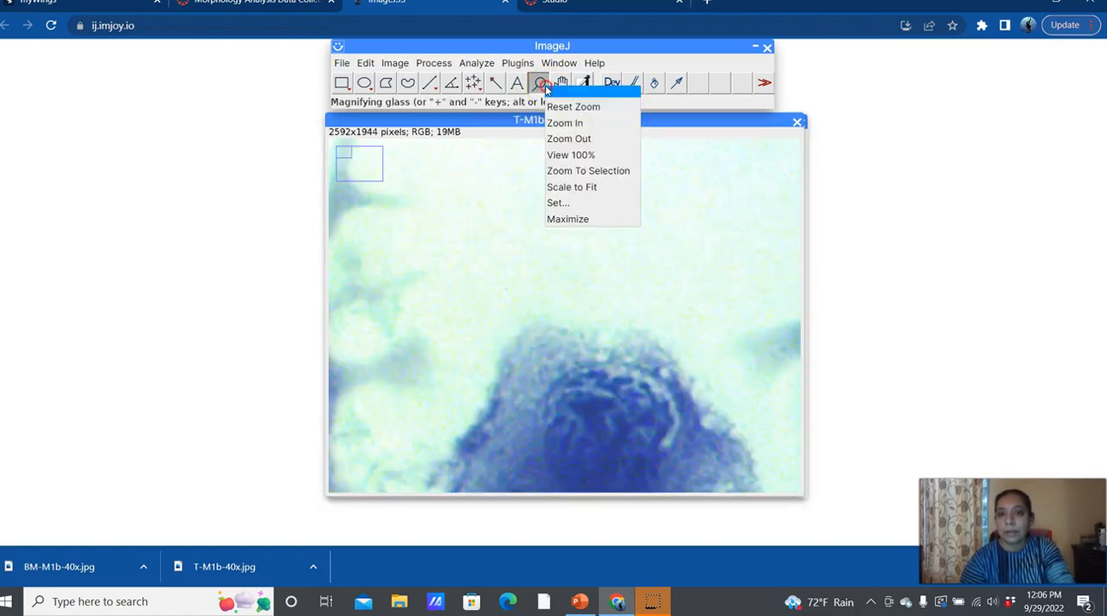
pyautogui.click(571, 107)
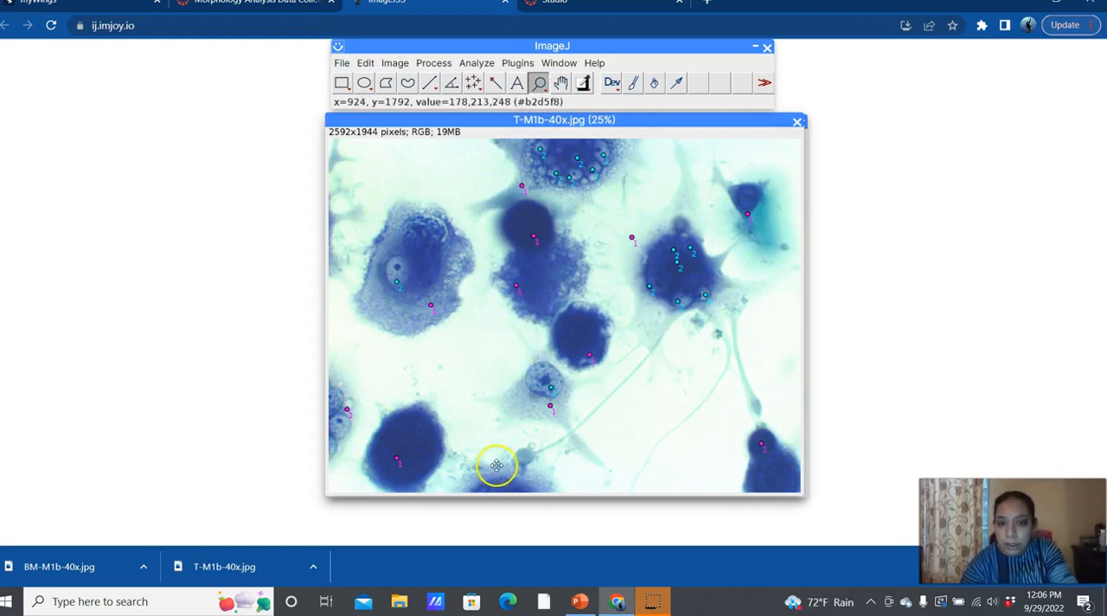
pyautogui.click(338, 420)
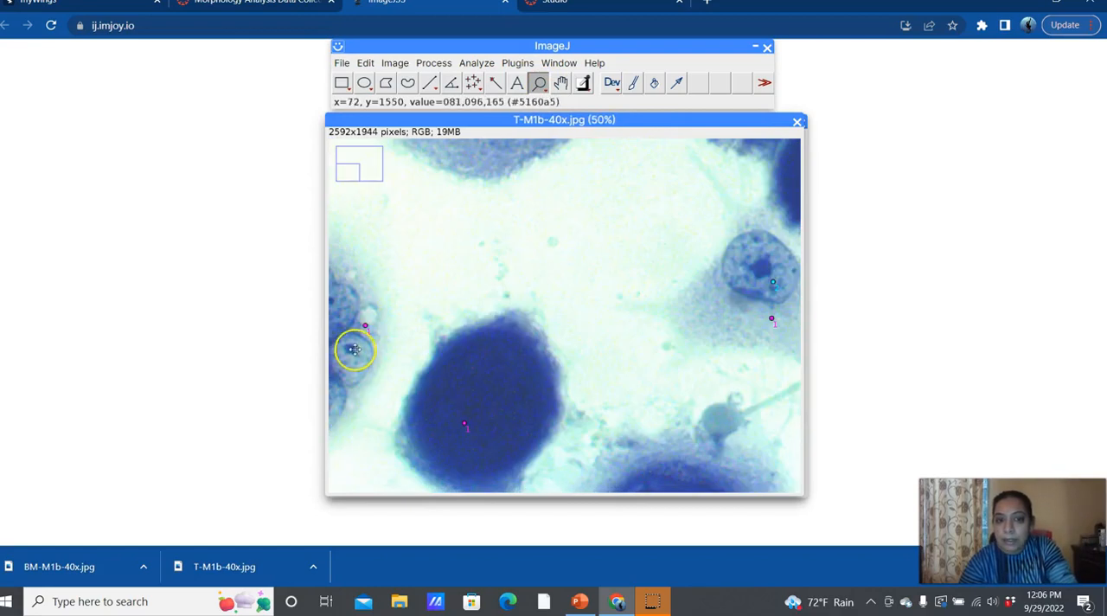
pyautogui.click(471, 82)
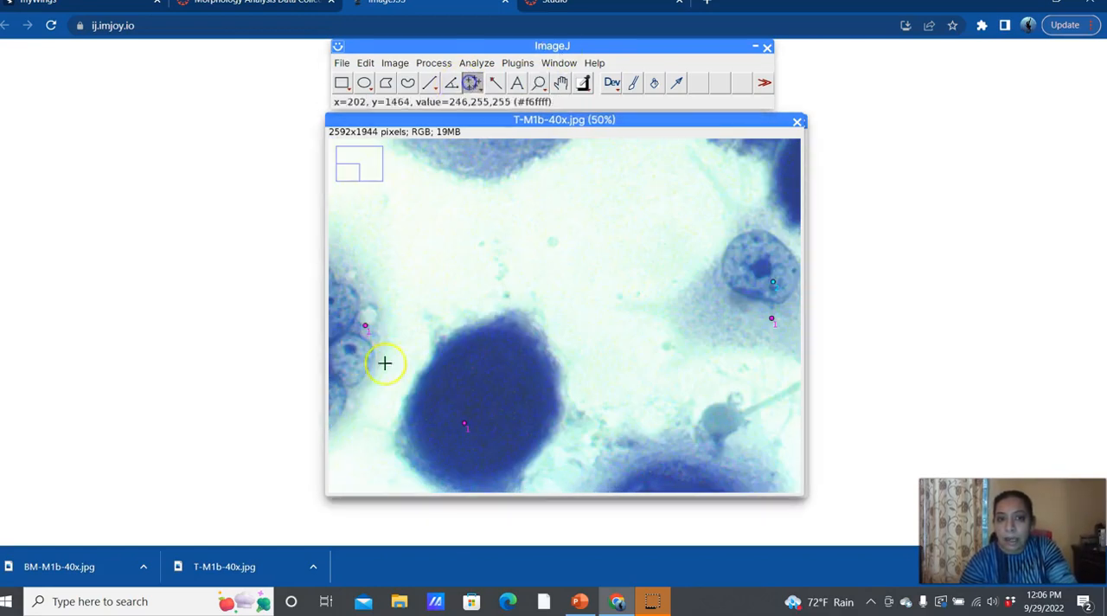
pyautogui.click(352, 368)
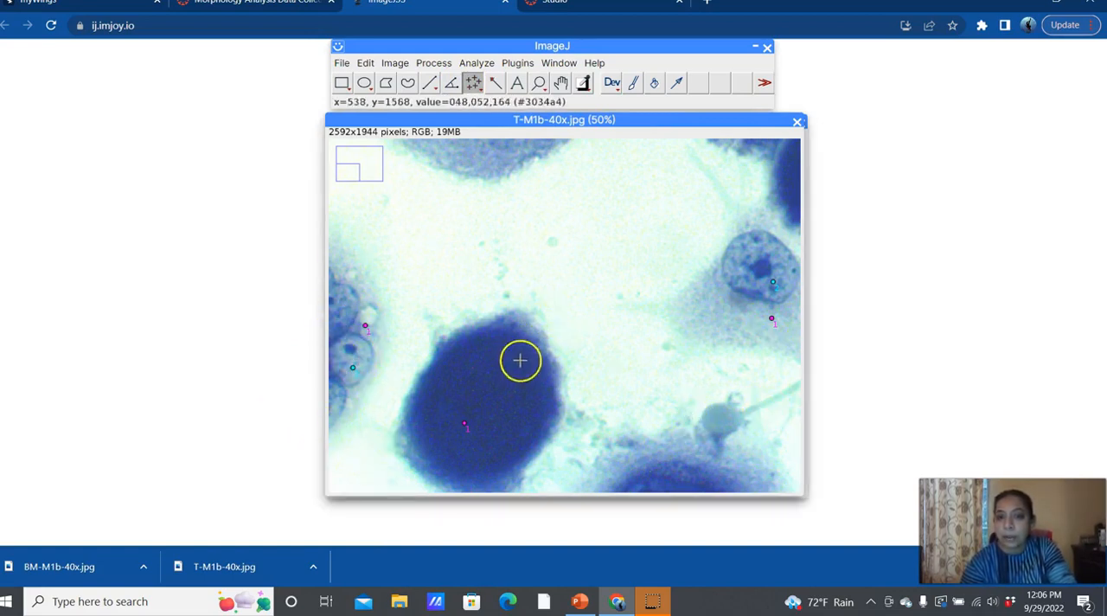
# Step: Add three counter 2 points inside the large left cell and one more inside the dark right cell
pyautogui.click(559, 63)
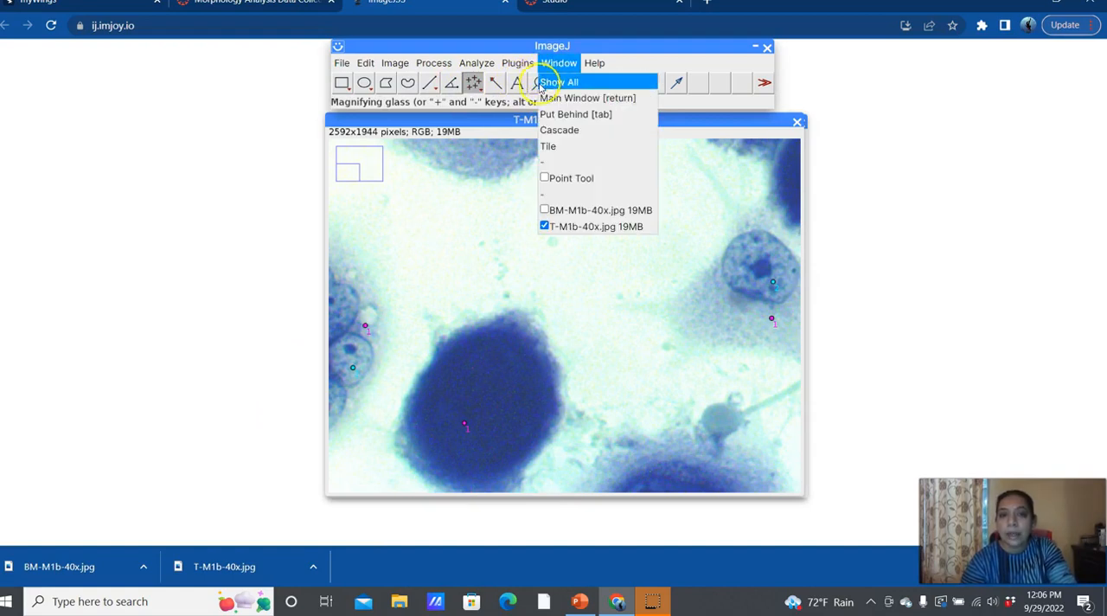
pyautogui.click(539, 82)
pyautogui.click(538, 82)
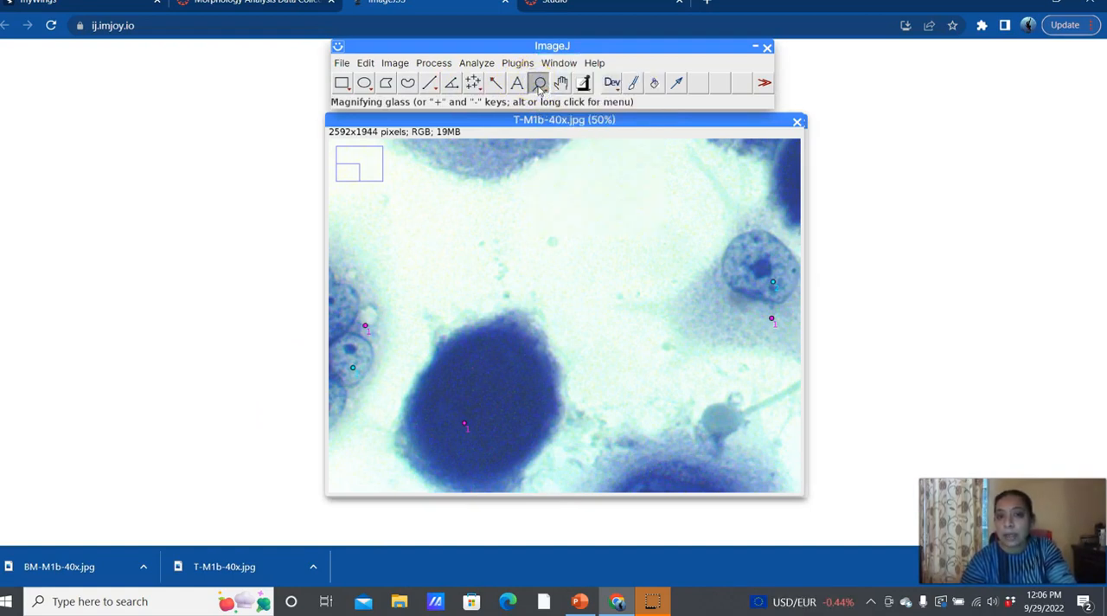
pyautogui.rightClick(538, 84)
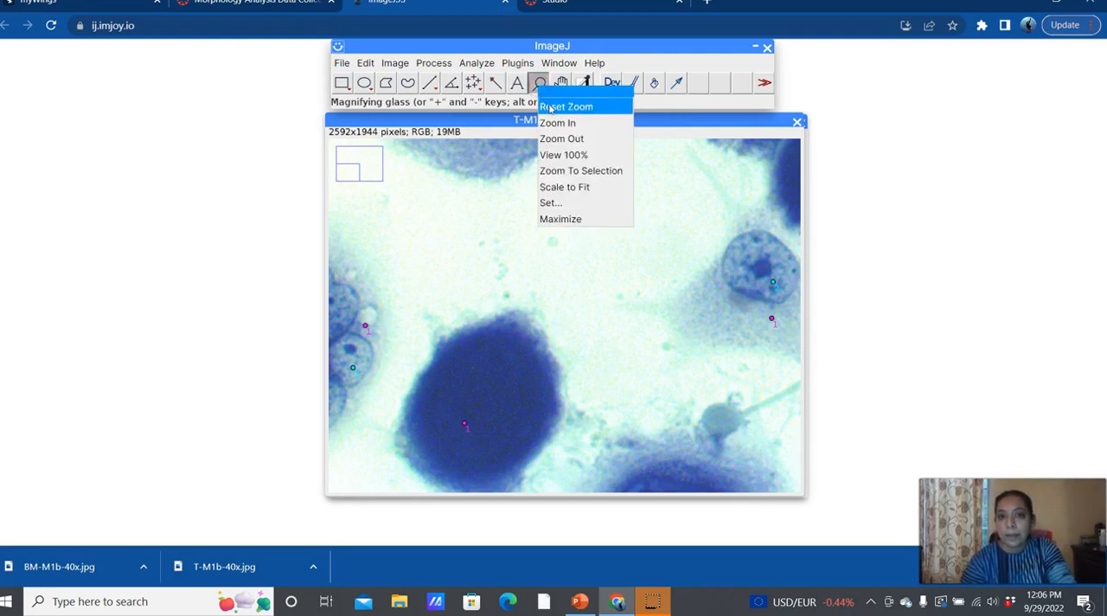
pyautogui.click(548, 109)
pyautogui.click(473, 82)
pyautogui.click(494, 138)
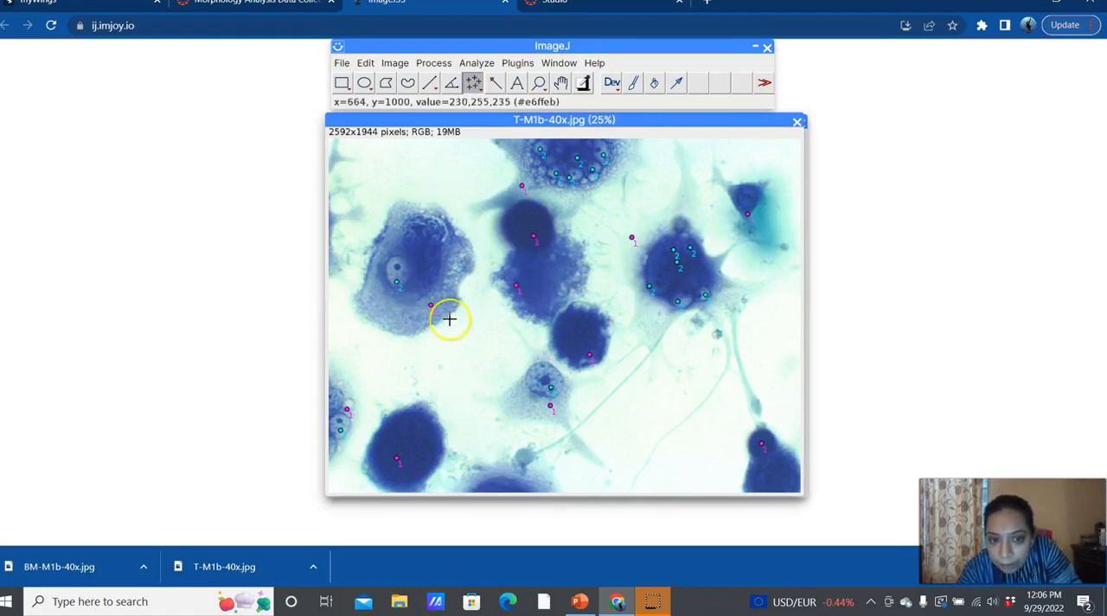
pyautogui.click(417, 238)
pyautogui.click(435, 243)
pyautogui.click(424, 277)
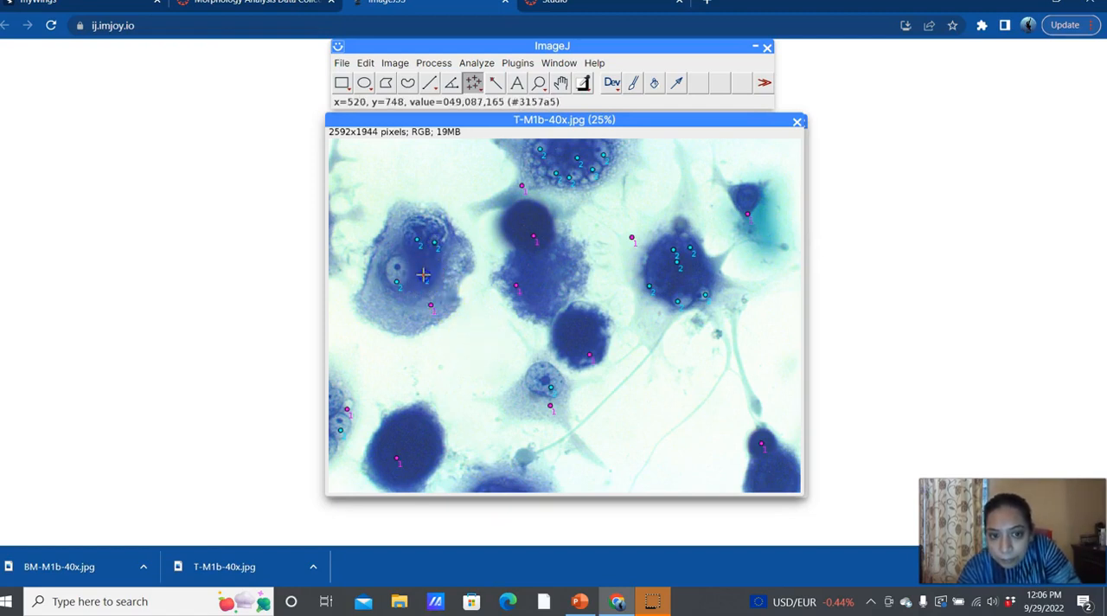
pyautogui.click(656, 264)
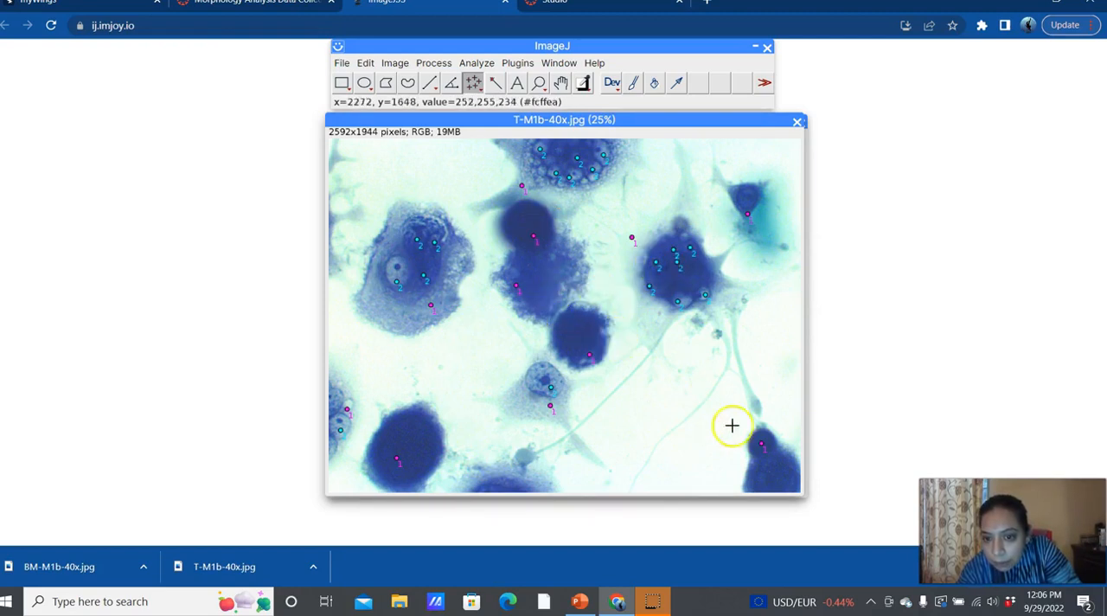
# Step: Mark the inner structures of the lower-right corner cell and the small upper-right cell with three counter 2 points each
pyautogui.click(770, 468)
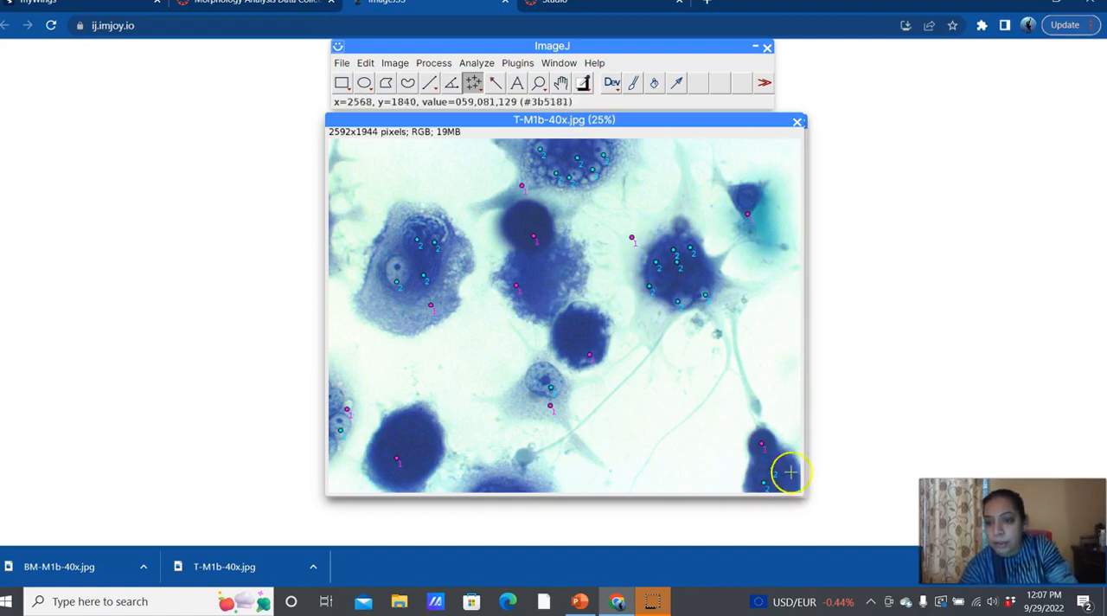
pyautogui.click(785, 471)
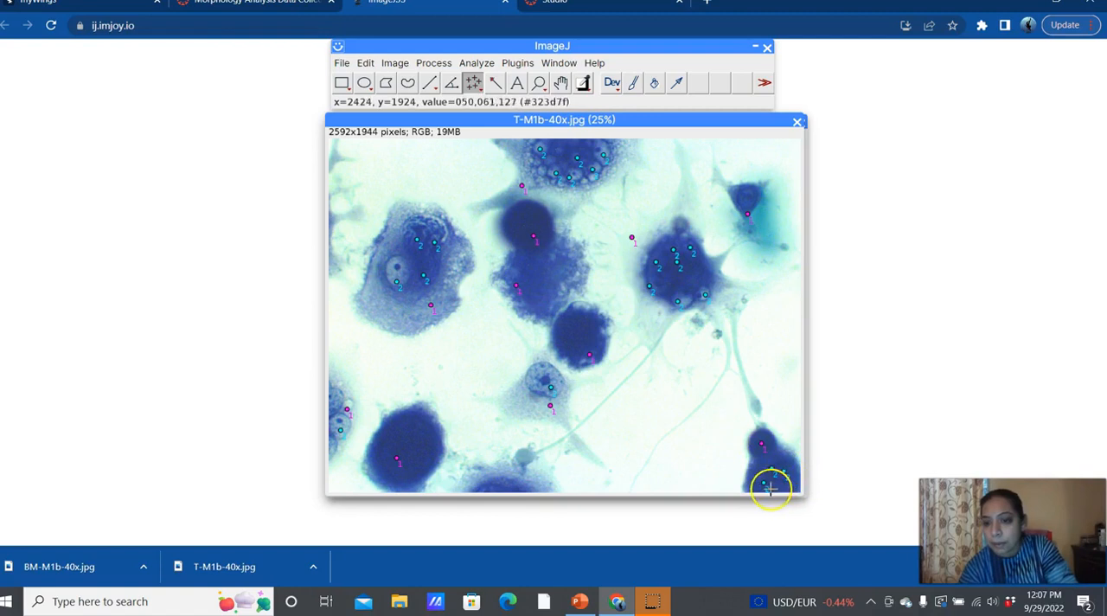
pyautogui.click(747, 194)
pyautogui.click(749, 235)
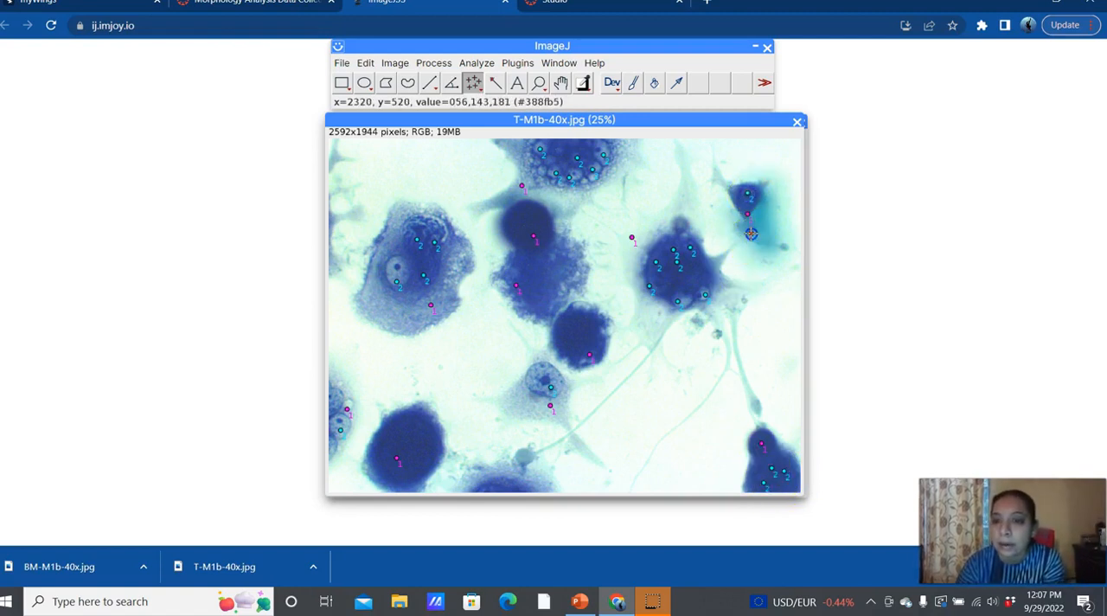
pyautogui.click(742, 221)
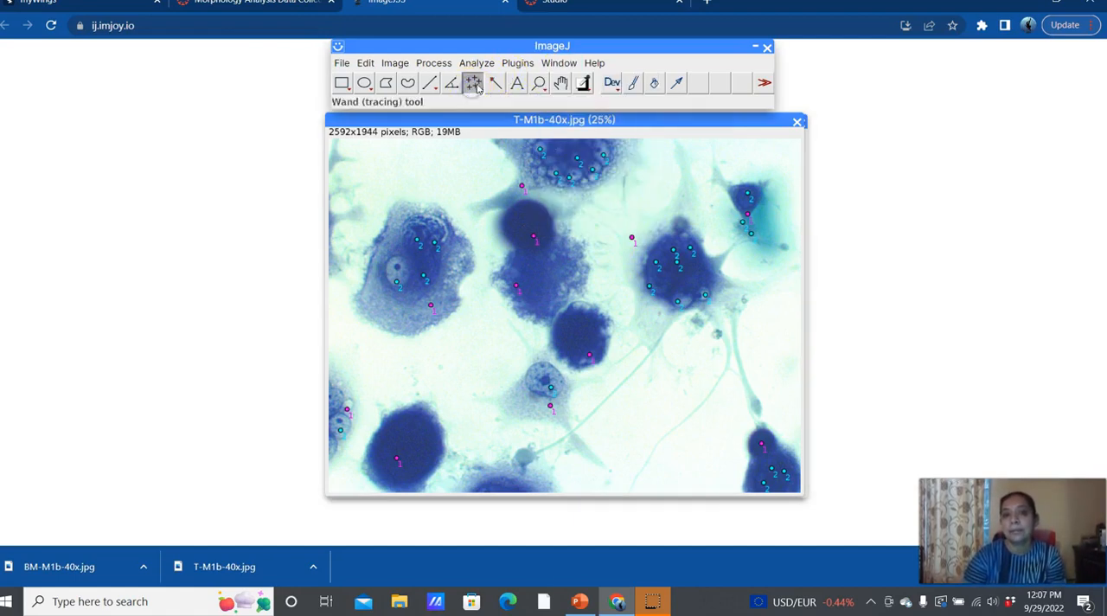
# Step: Place the Point Tool options beside the T-M1b-40x.jpg image and switch the multi-point tool to counter 3
pyautogui.moveTo(657, 121); pyautogui.dragTo(857, 172)
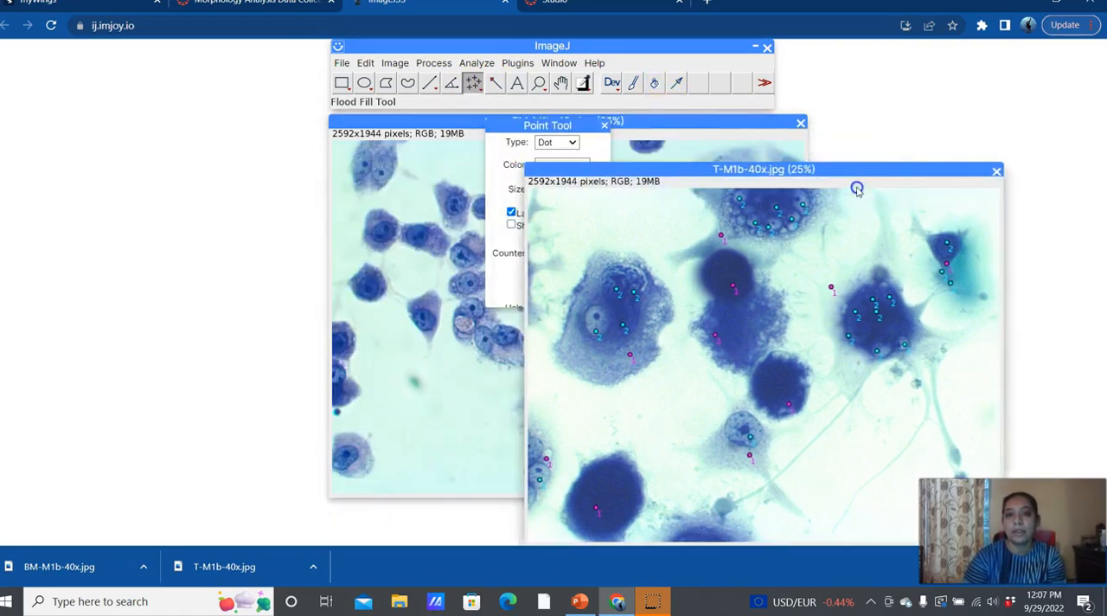
pyautogui.moveTo(550, 122); pyautogui.dragTo(245, 156)
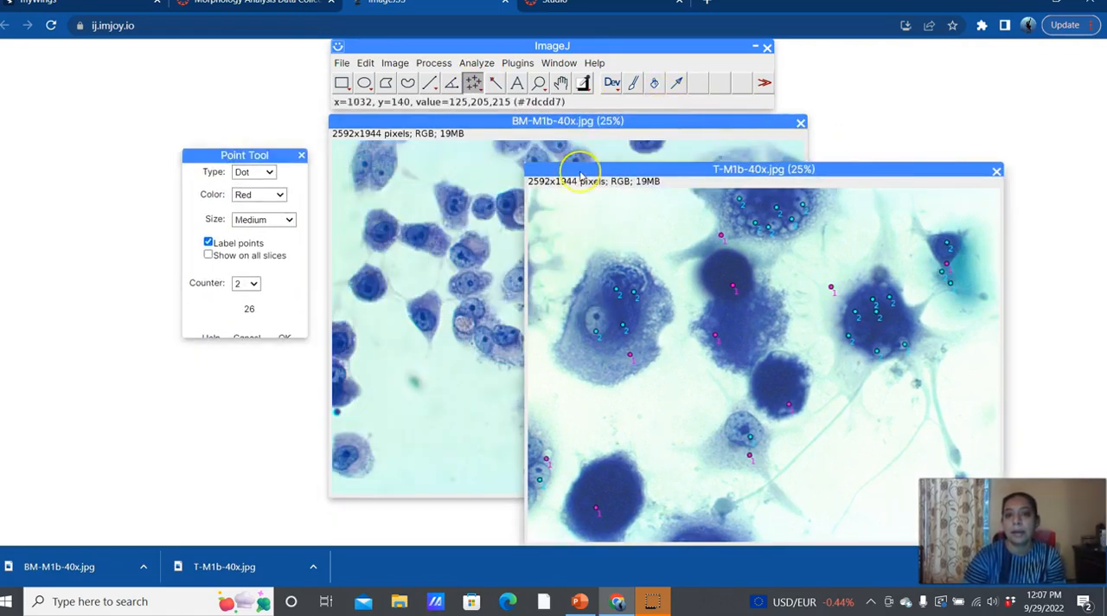
pyautogui.moveTo(583, 169); pyautogui.dragTo(387, 124)
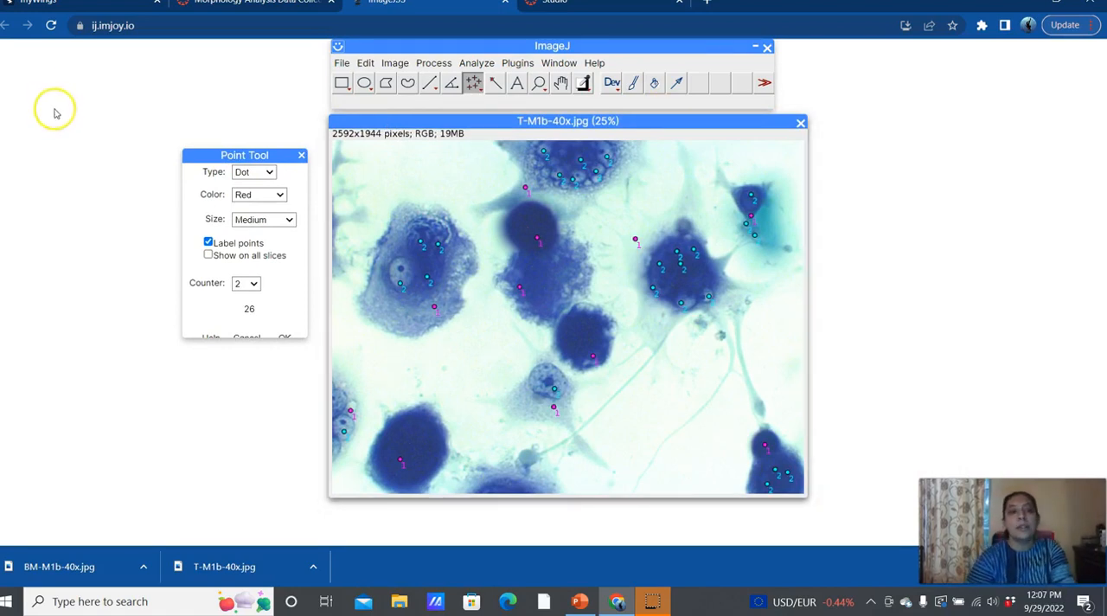
pyautogui.click(253, 284)
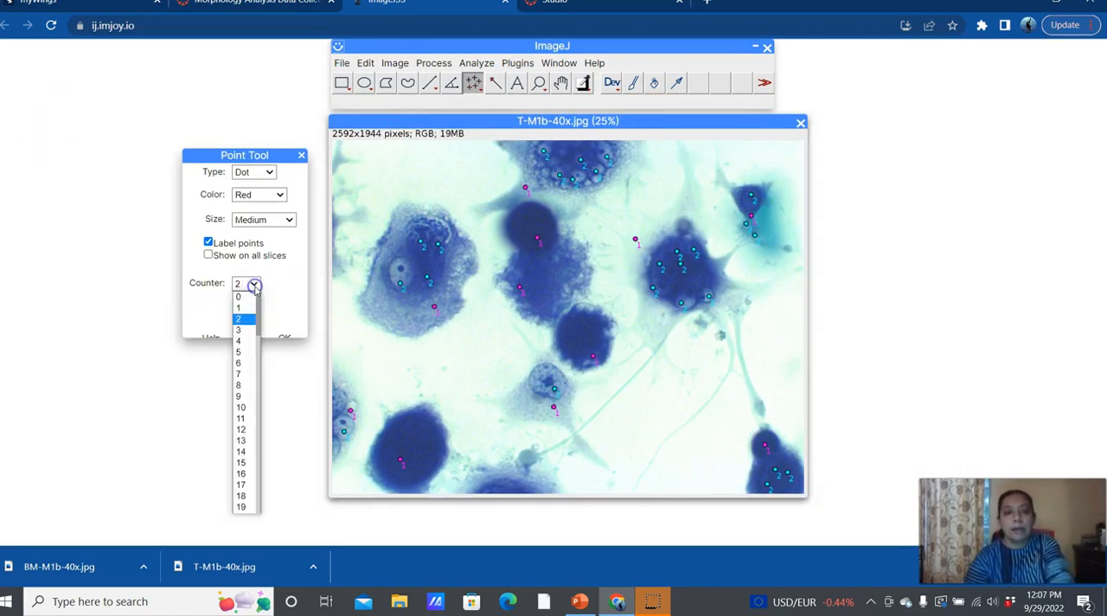
pyautogui.click(247, 330)
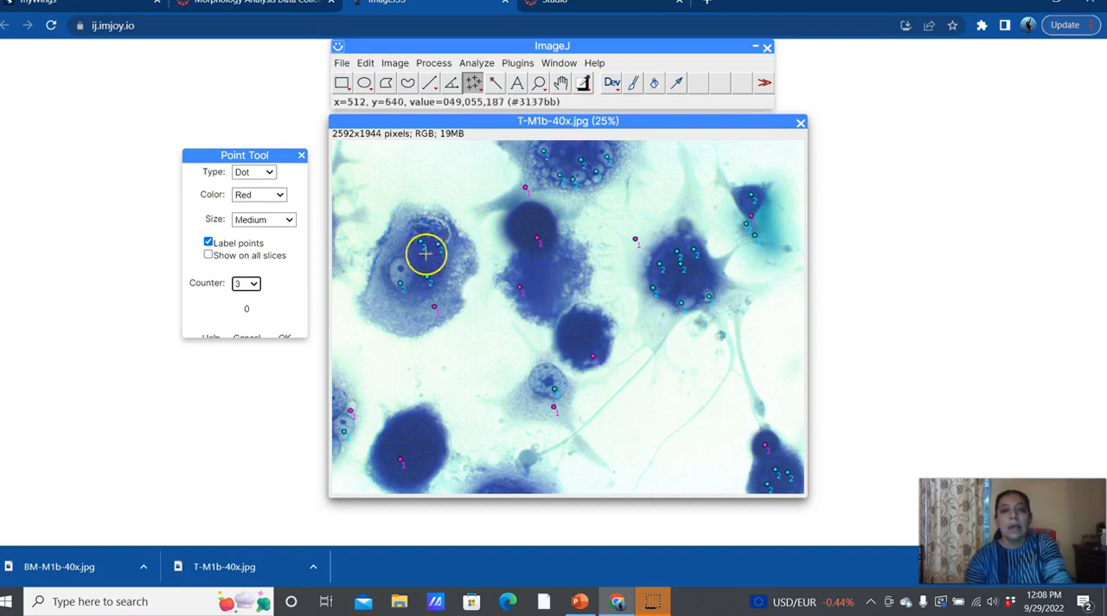
# Step: Mark the large left, top-edge, dark right, lower-right corner, left-edge and small upper-right cells with one counter 3 point each
pyautogui.click(418, 313)
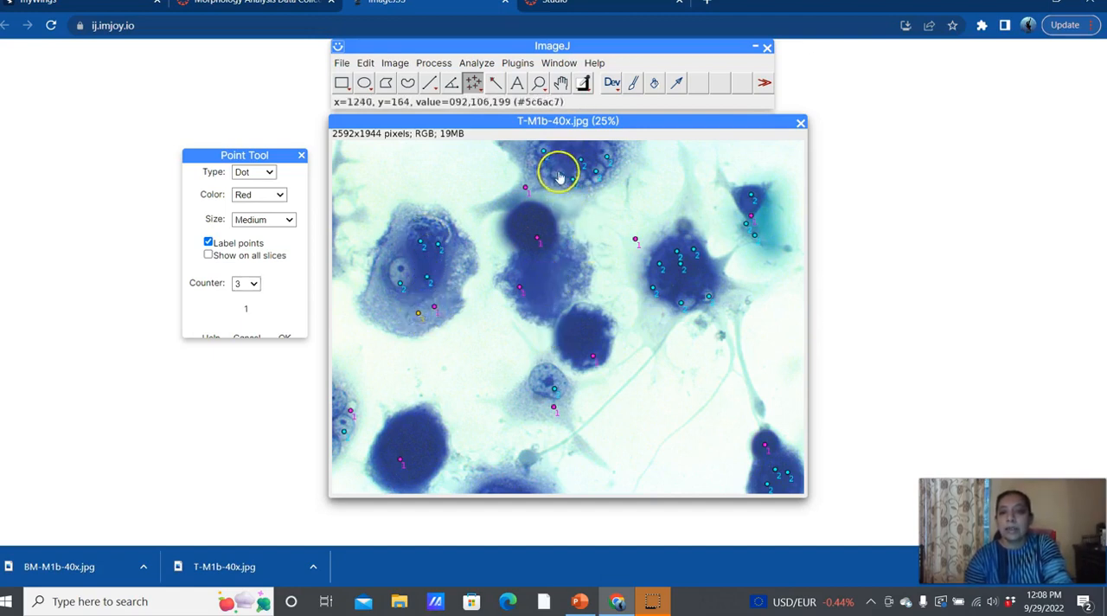
pyautogui.click(524, 154)
pyautogui.click(718, 275)
pyautogui.click(759, 470)
pyautogui.click(340, 416)
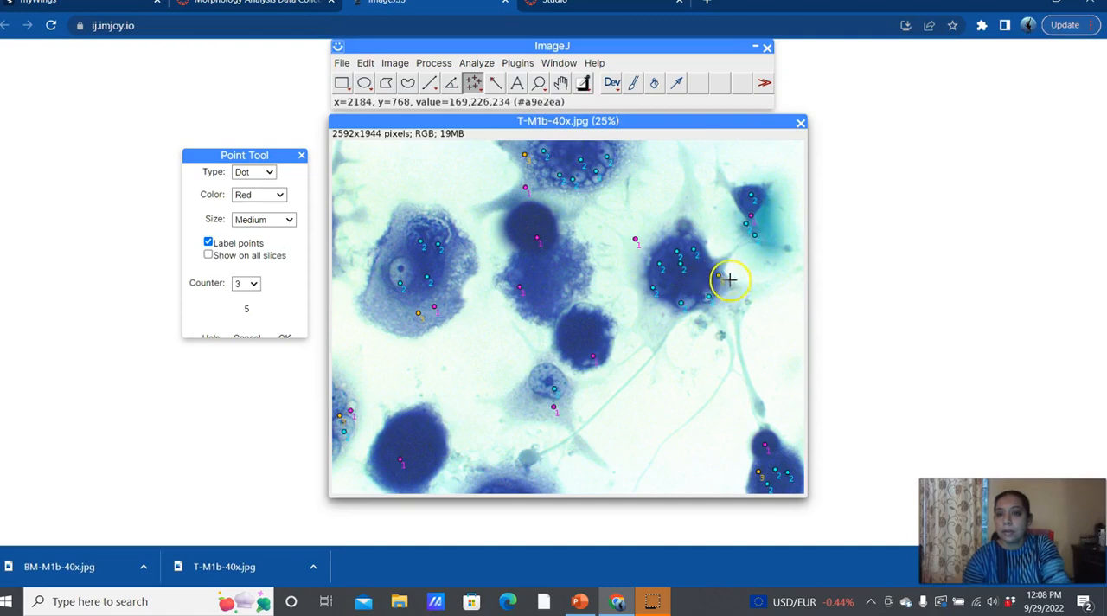
pyautogui.click(757, 229)
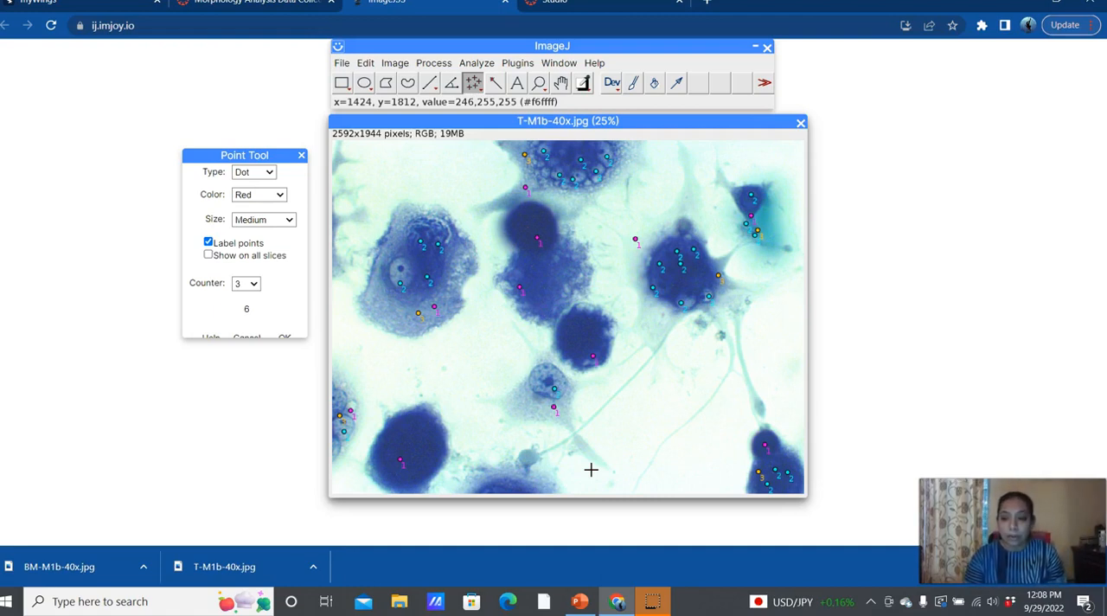
# Step: Switch to PowerPoint and create a blank presentation
pyautogui.click(580, 601)
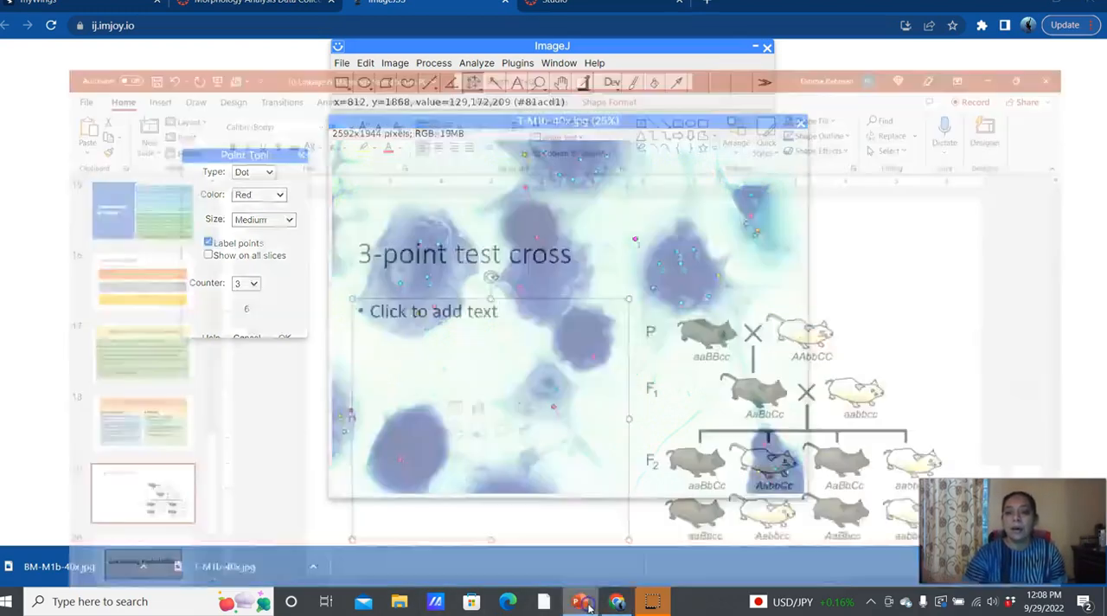
pyautogui.click(7, 23)
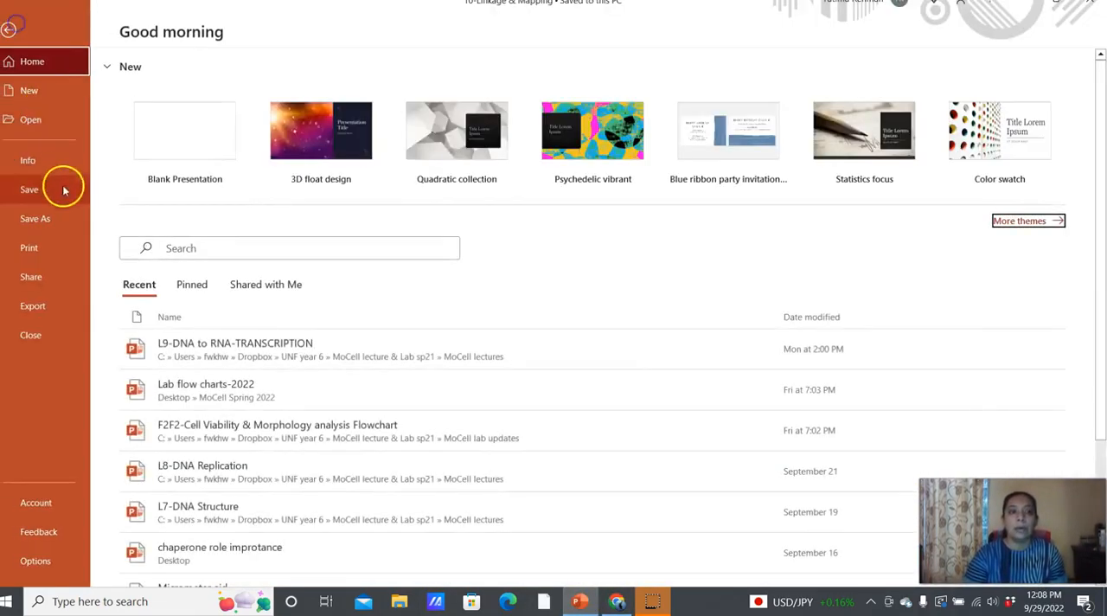
pyautogui.click(176, 140)
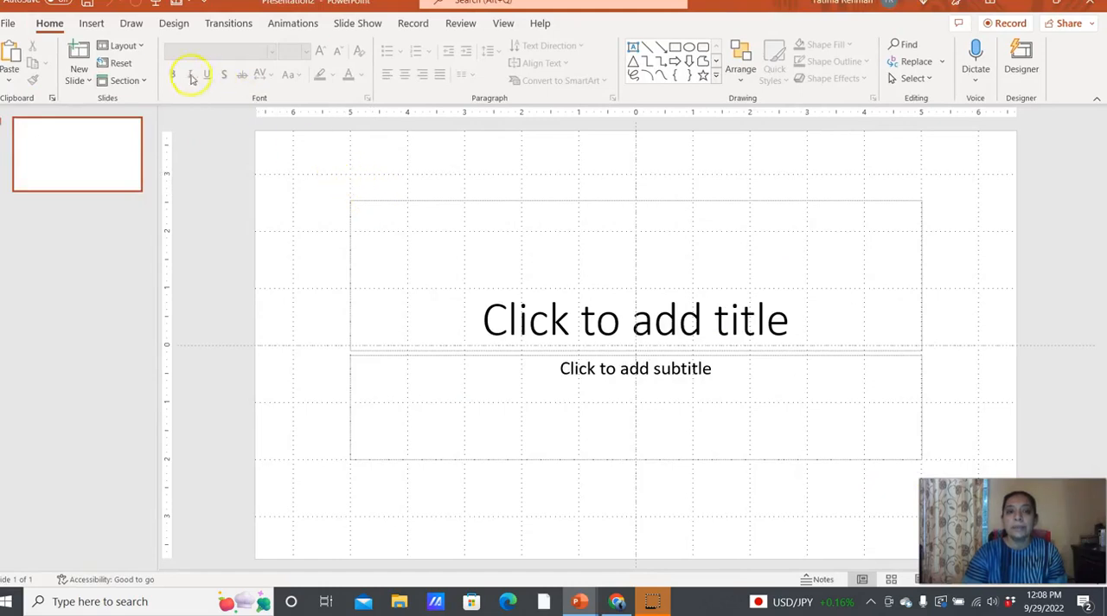
# Step: Open the layout choices for adding a new slide to the blank presentation
pyautogui.click(88, 81)
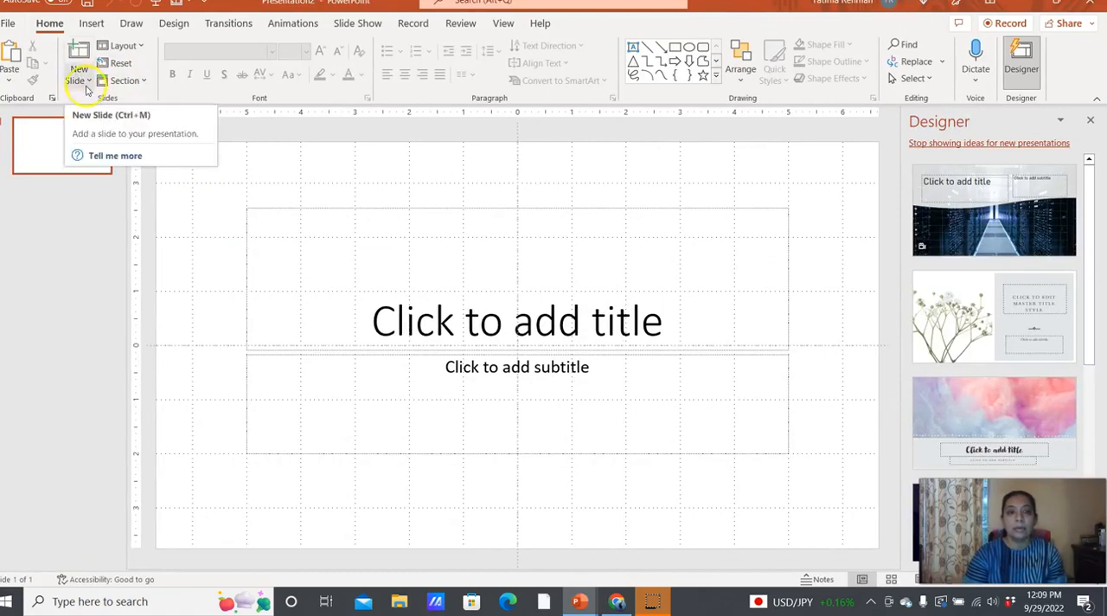
pyautogui.click(80, 78)
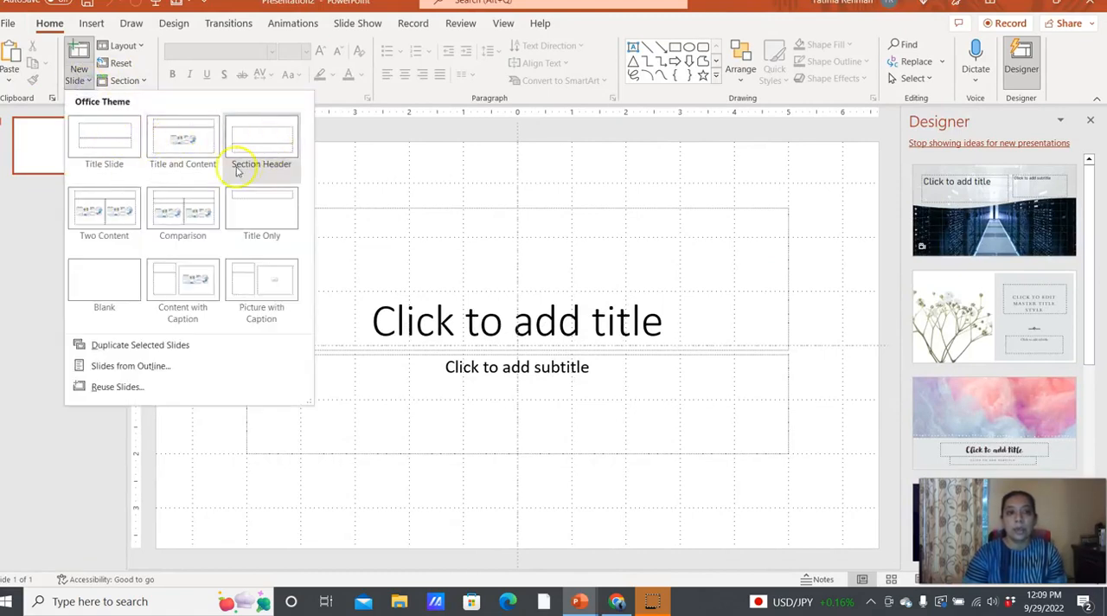
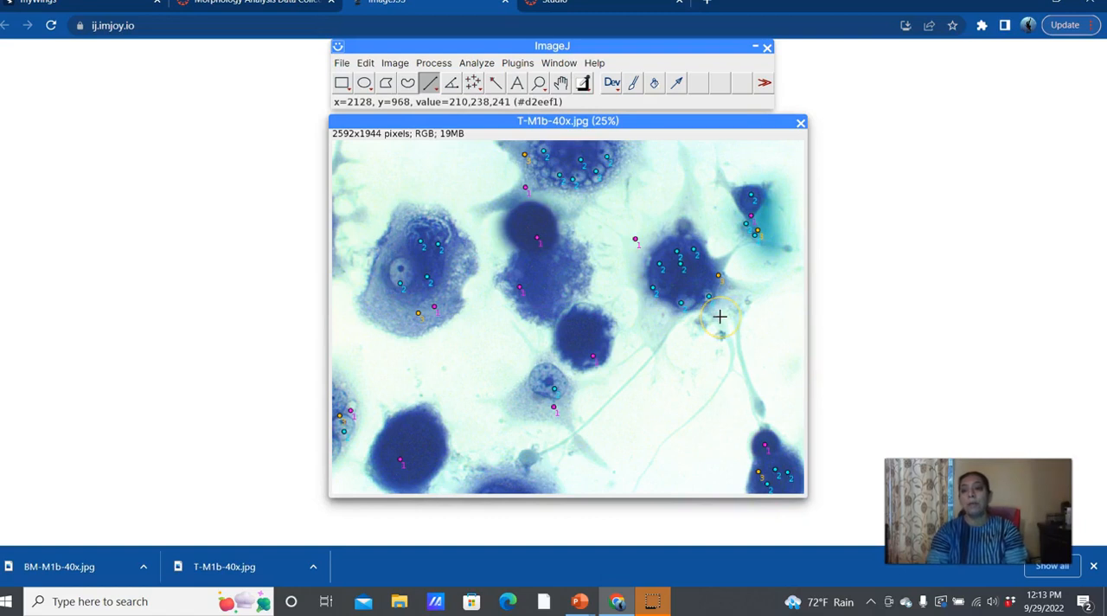
# Step: Select the whole T-M1b-40x.jpg image and delete its existing multi-point counter selection
pyautogui.click(358, 64)
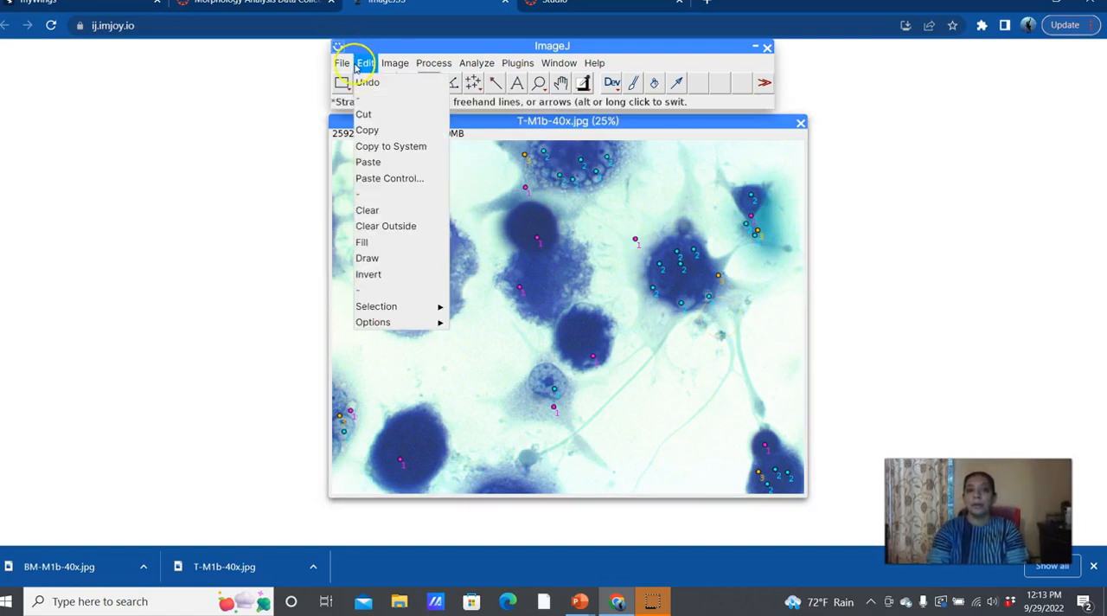
pyautogui.click(385, 213)
pyautogui.click(551, 212)
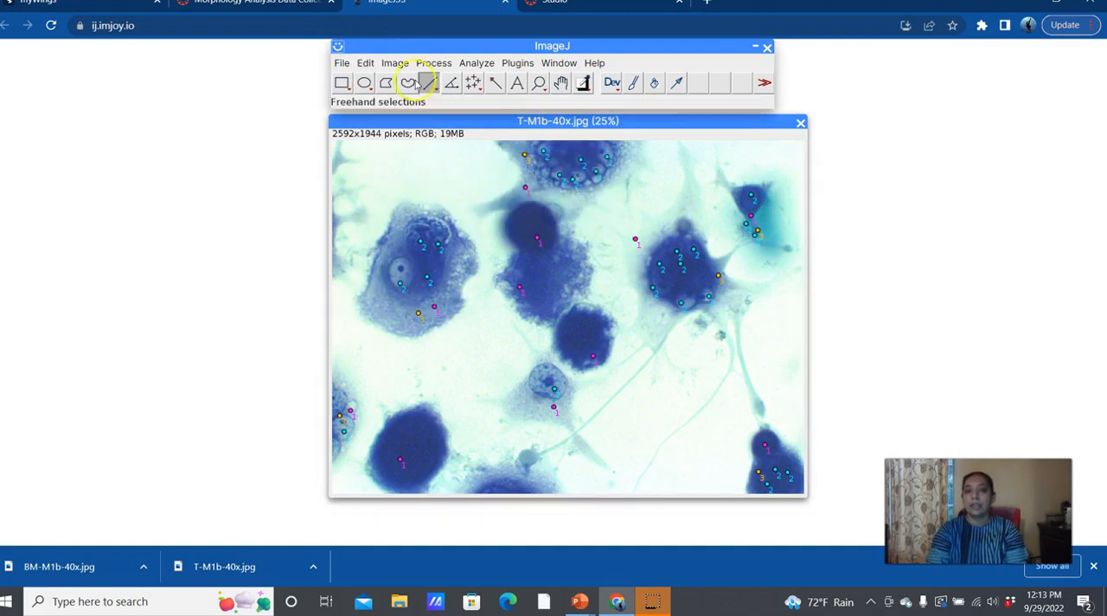
pyautogui.click(364, 63)
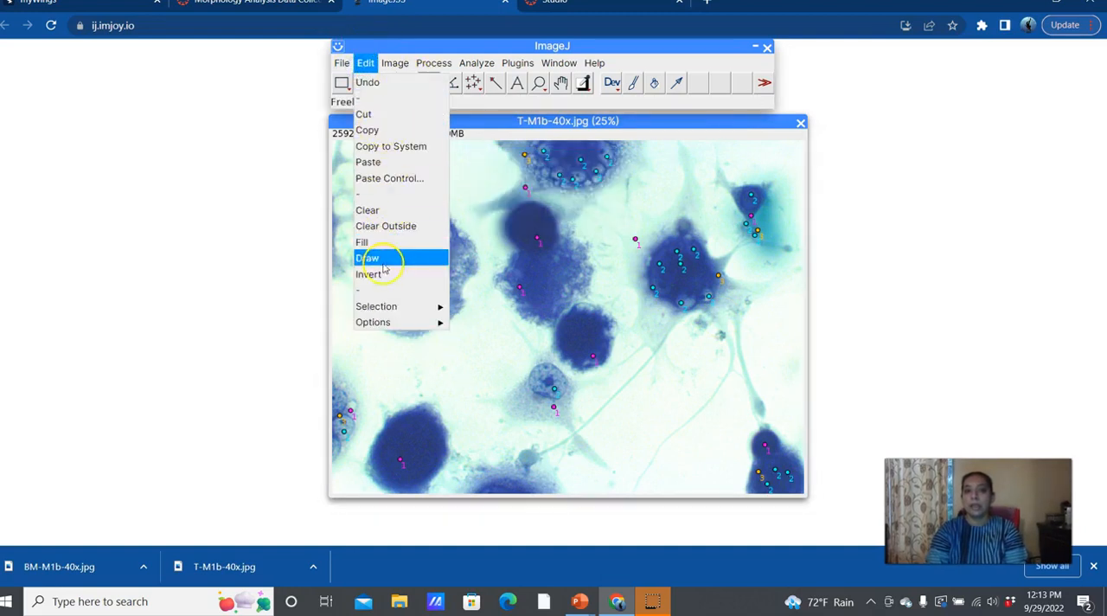
pyautogui.click(549, 296)
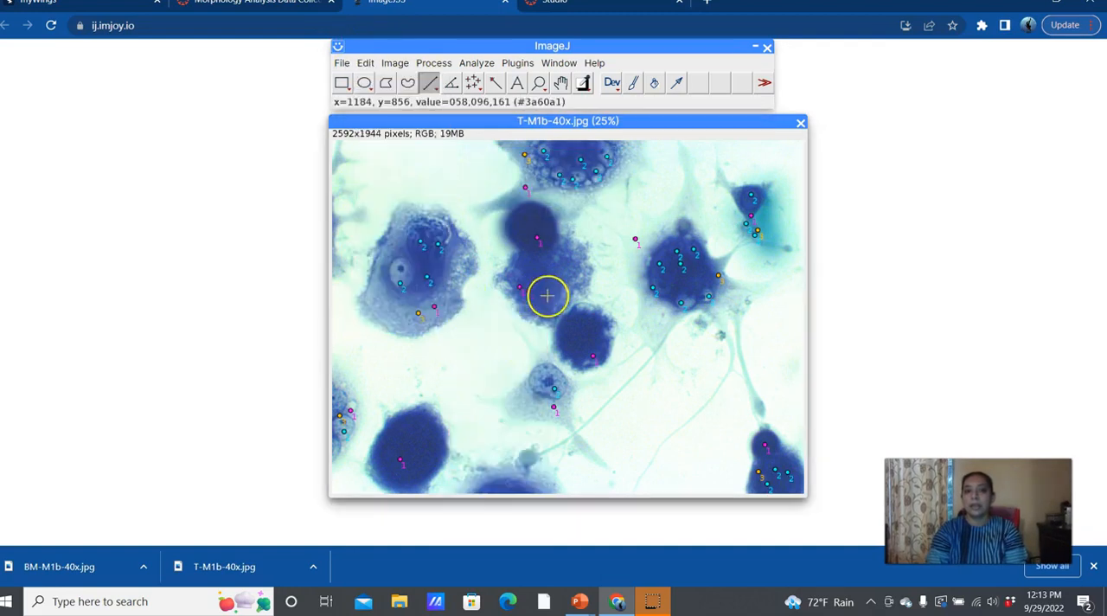
pyautogui.click(365, 62)
pyautogui.moveTo(410, 308)
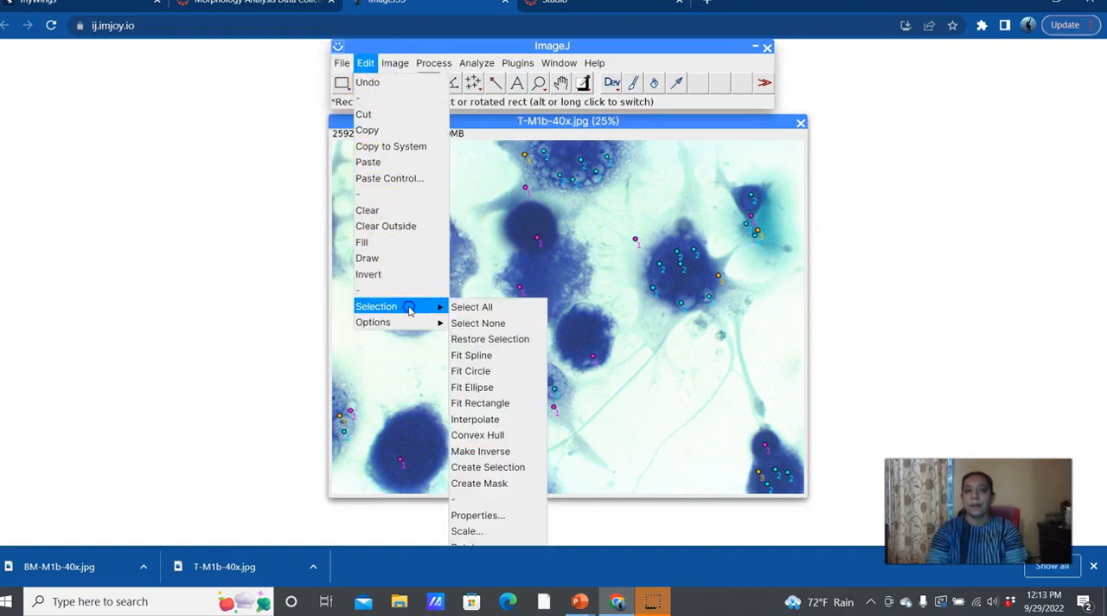
pyautogui.click(472, 308)
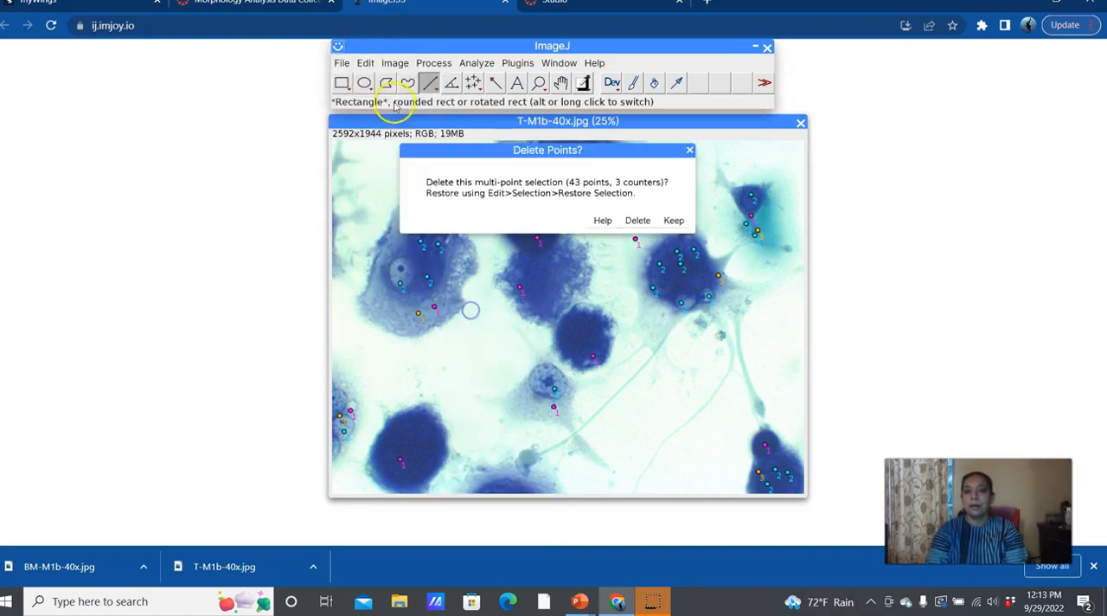
pyautogui.click(637, 221)
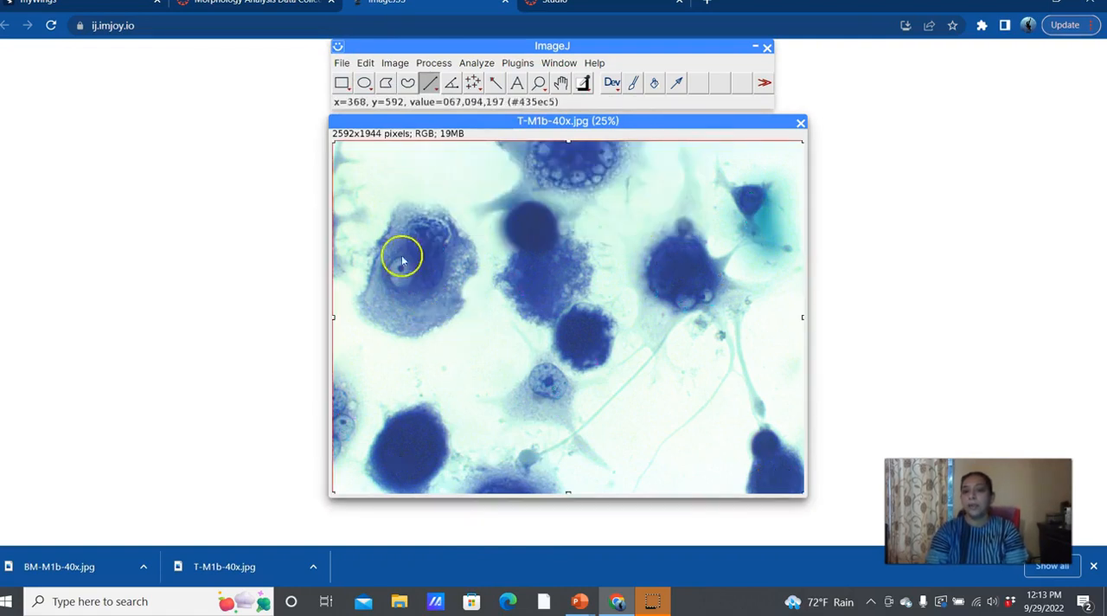
pyautogui.click(434, 64)
pyautogui.click(374, 256)
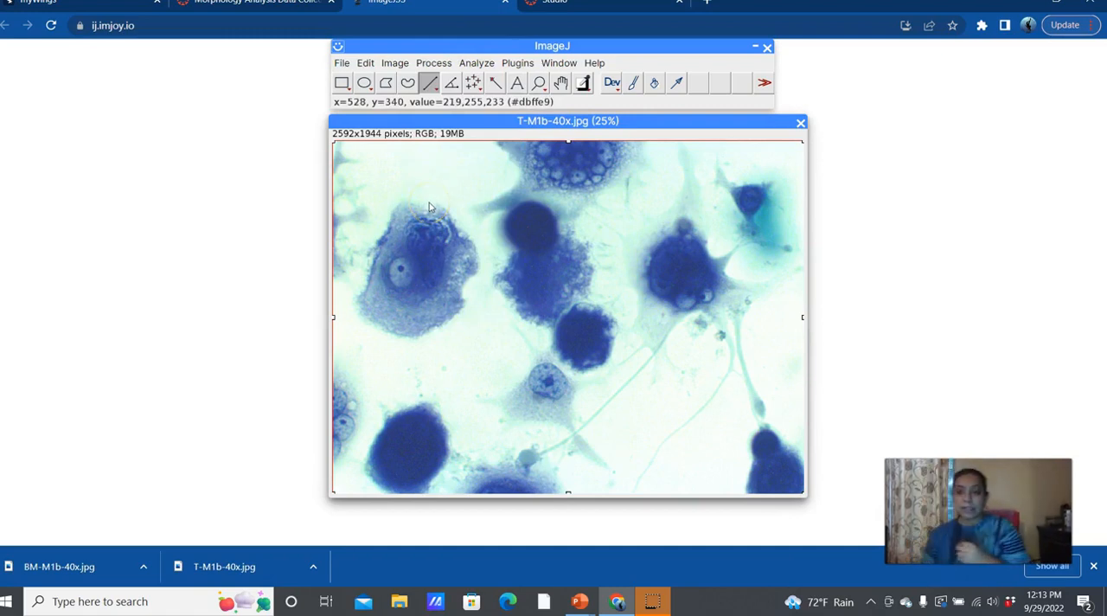
pyautogui.click(366, 63)
pyautogui.click(493, 44)
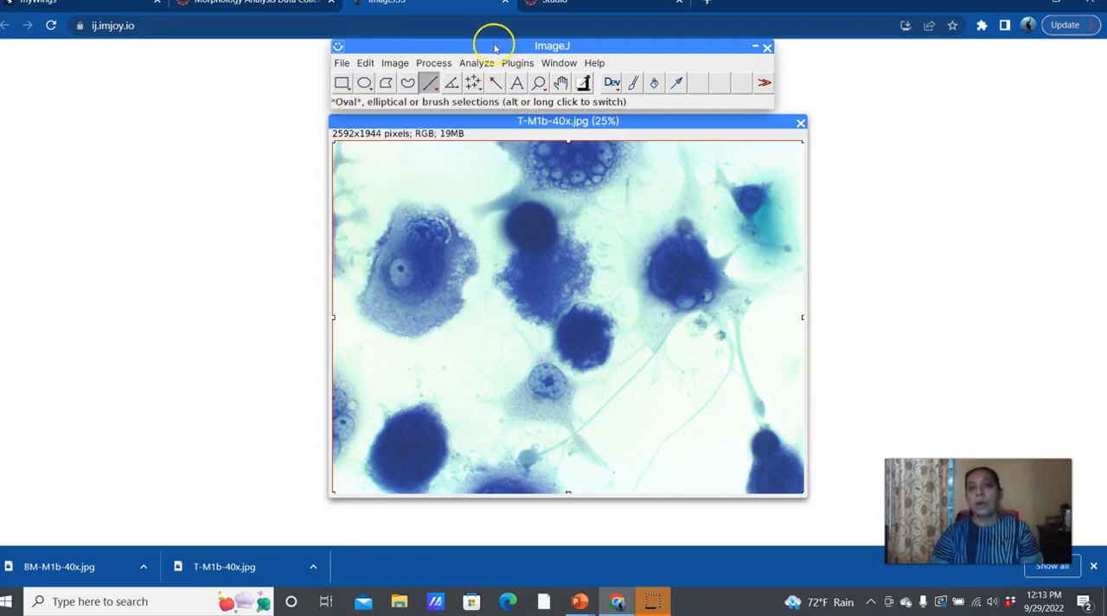
# Step: In Set Scale, enter a distance of 2.4 pixels, a known distance of 1 and the unit uM, and make the scale global
pyautogui.click(477, 64)
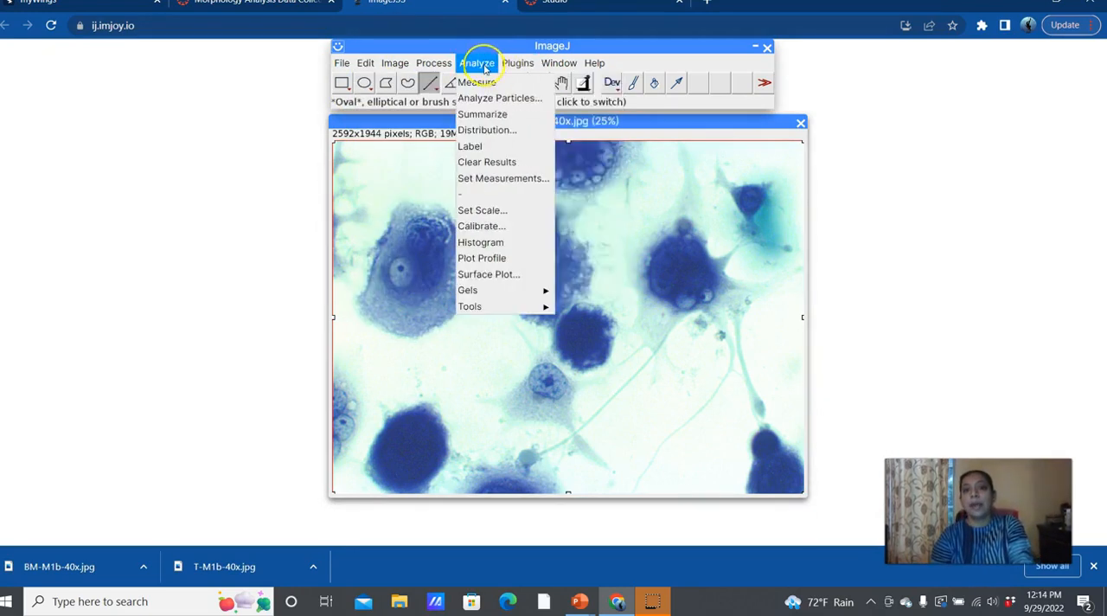
pyautogui.click(481, 212)
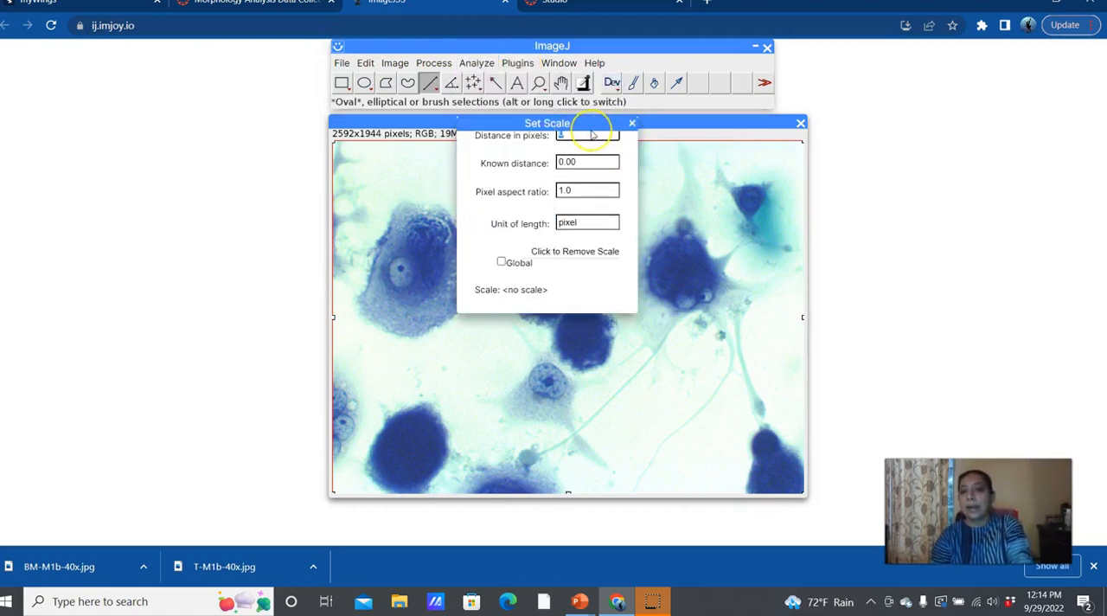
pyautogui.click(595, 137)
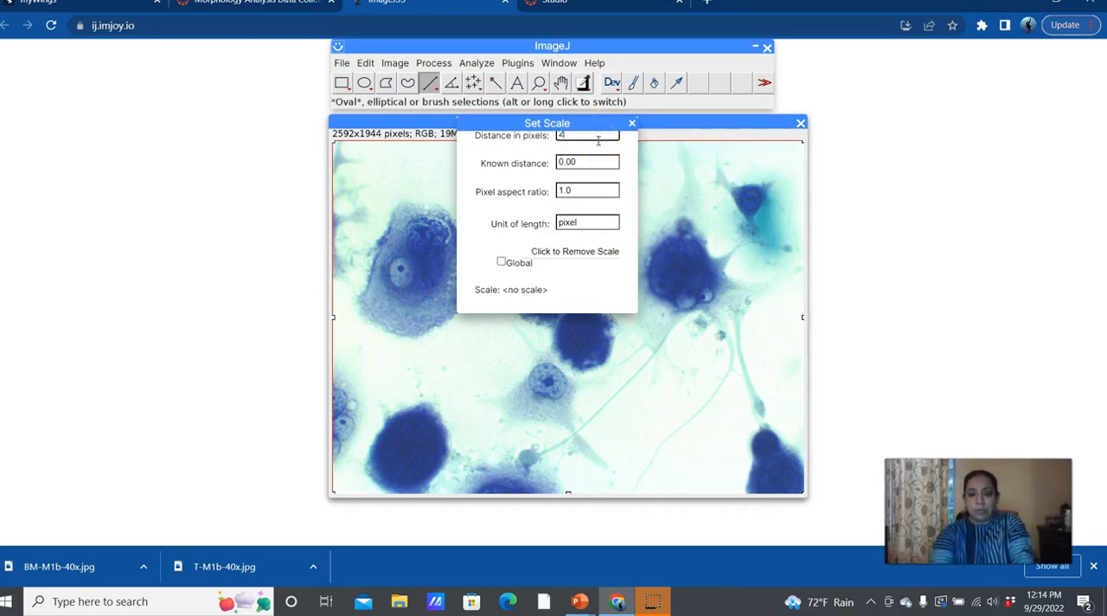
pyautogui.click(592, 167)
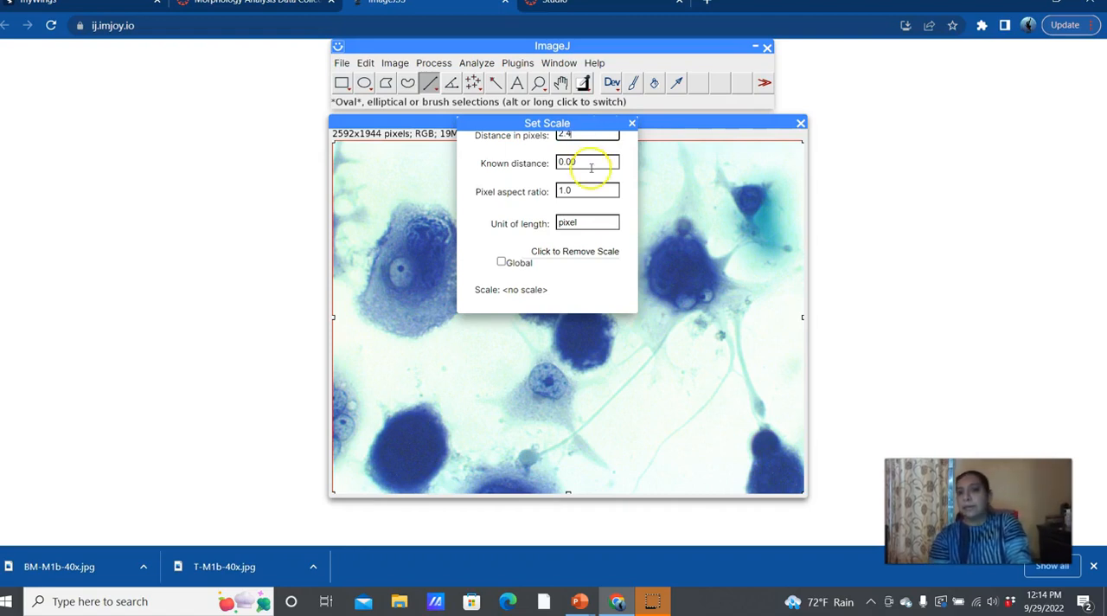
pyautogui.doubleClick(575, 161)
pyautogui.write('1')
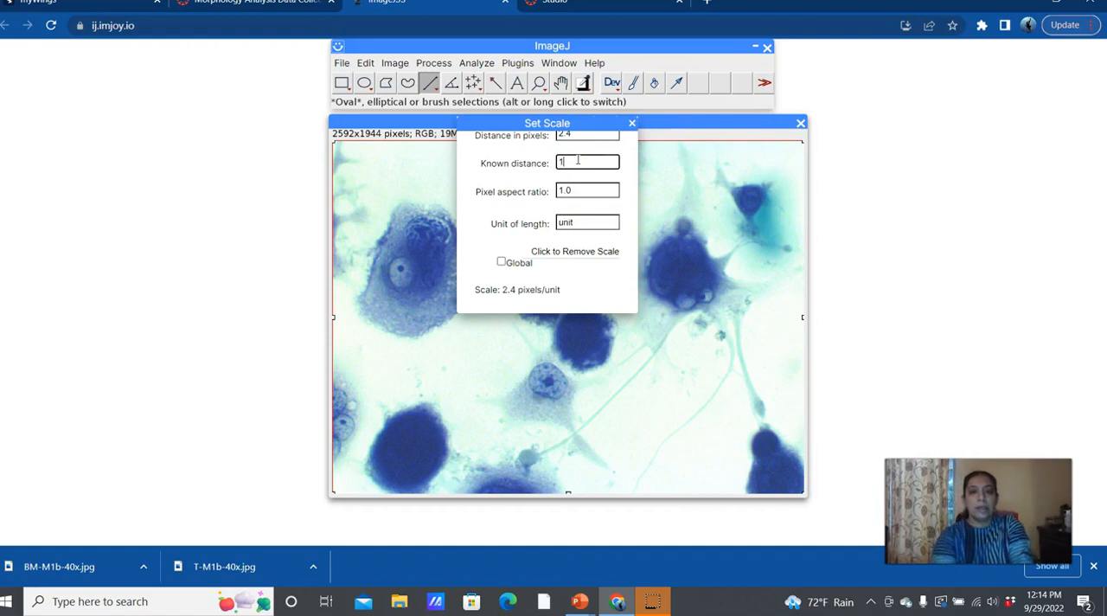
pyautogui.click(587, 222)
pyautogui.doubleClick(585, 222)
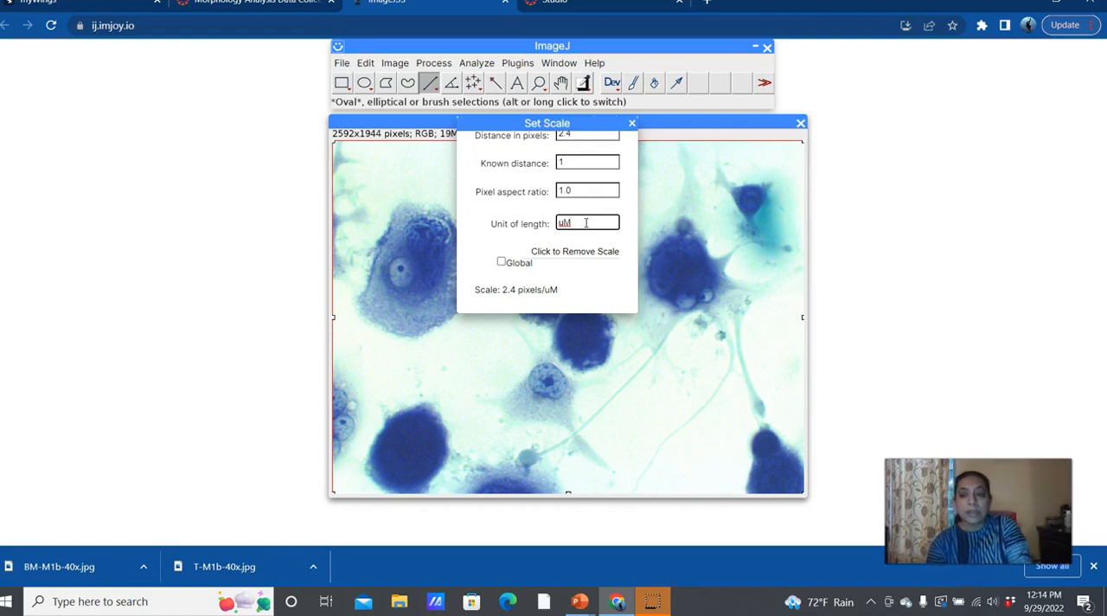
pyautogui.click(501, 263)
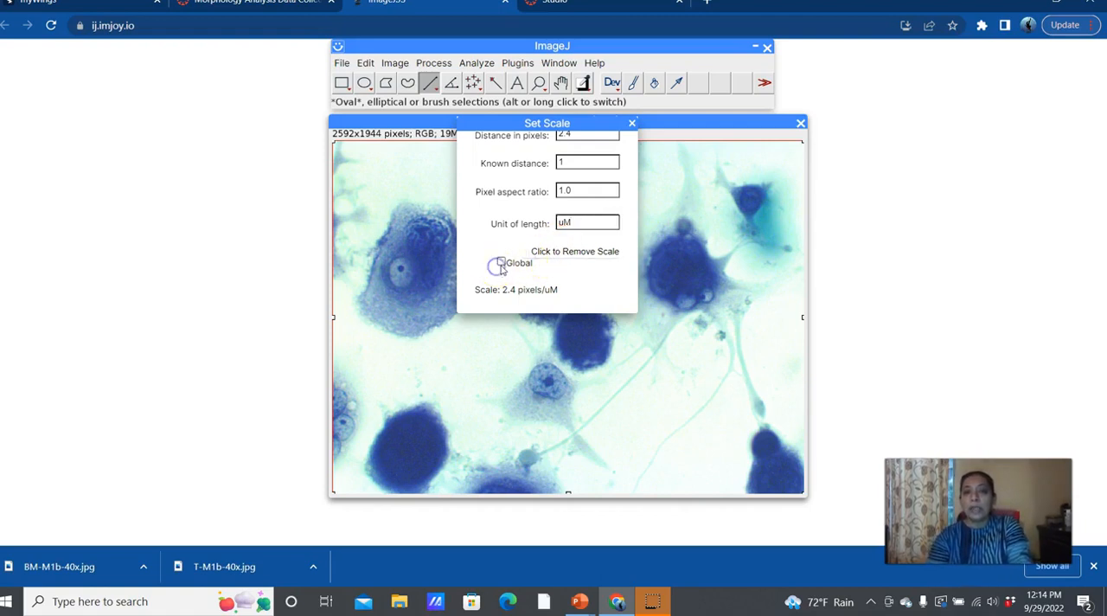
# Step: Switch to the Canvas assignment page and download the front microscope calibration image 40x.jpg
pyautogui.click(610, 606)
pyautogui.click(614, 603)
pyautogui.click(277, 18)
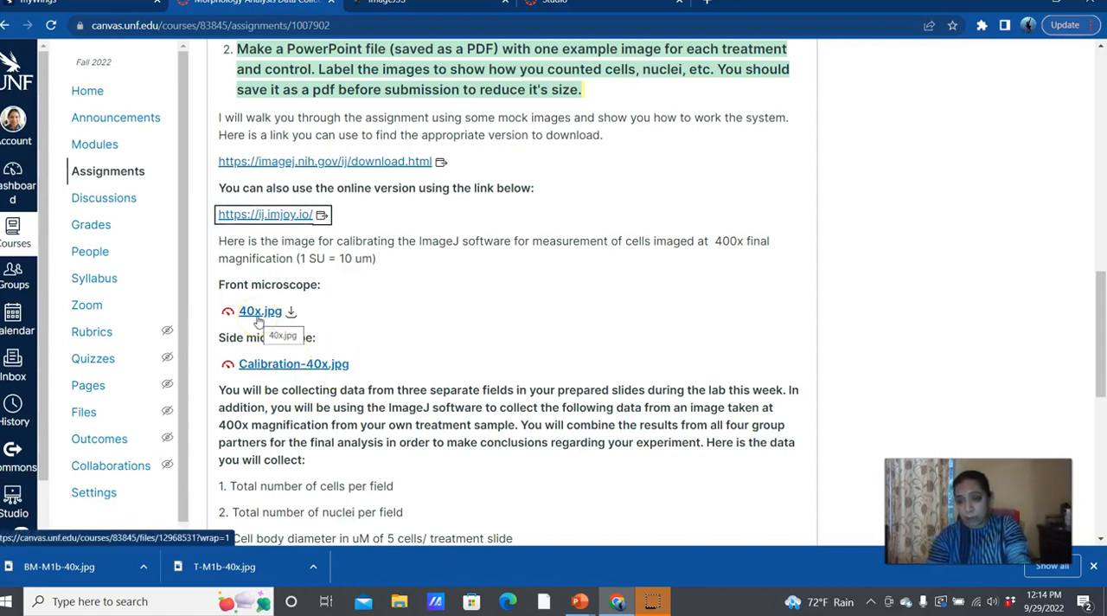
pyautogui.click(267, 317)
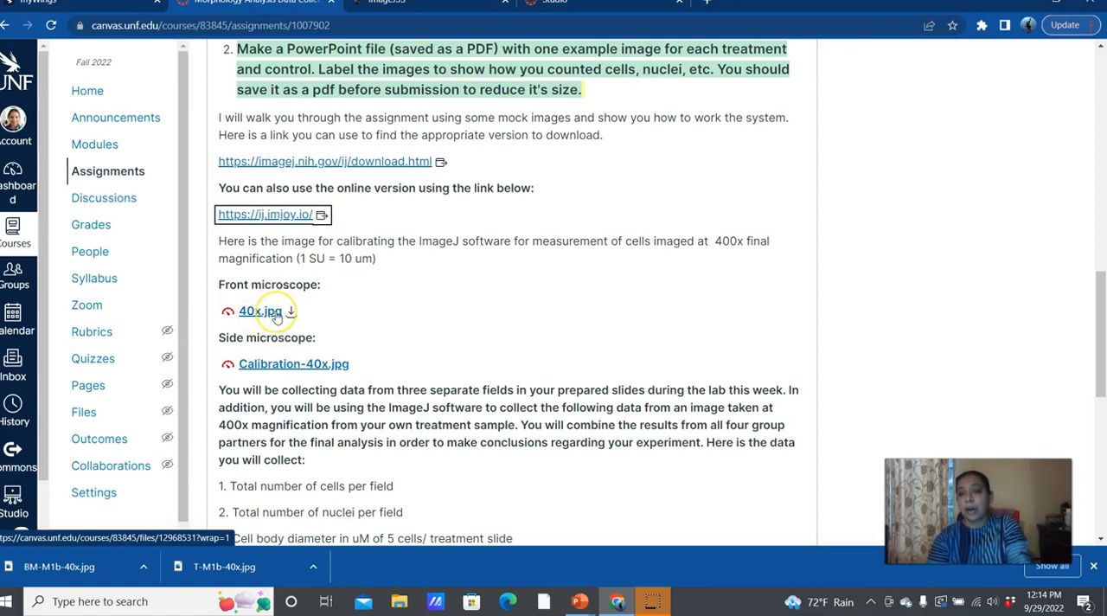
pyautogui.click(244, 317)
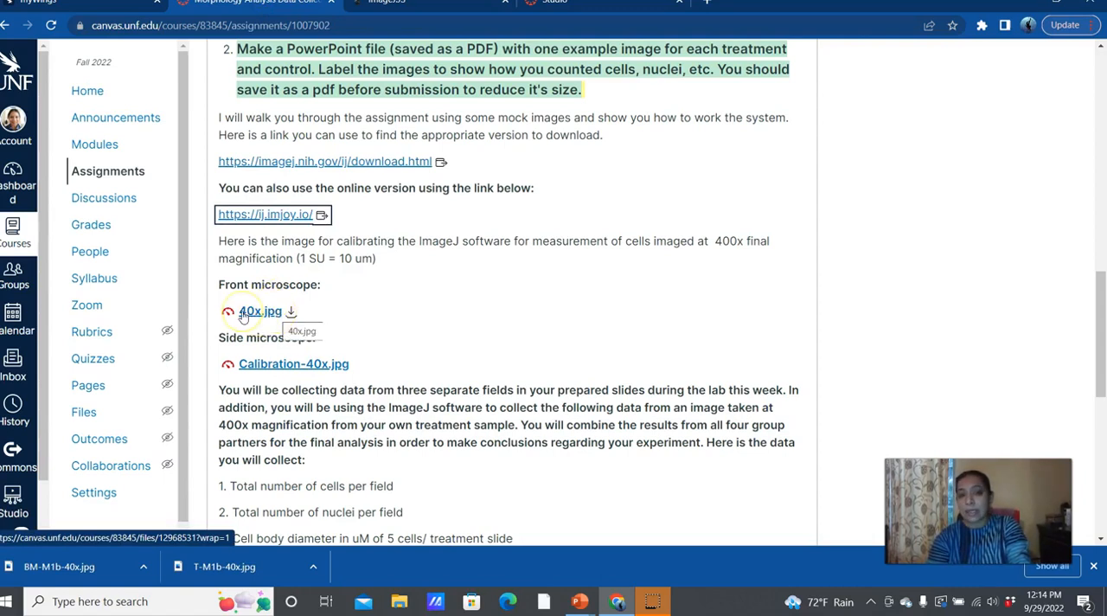
pyautogui.click(253, 315)
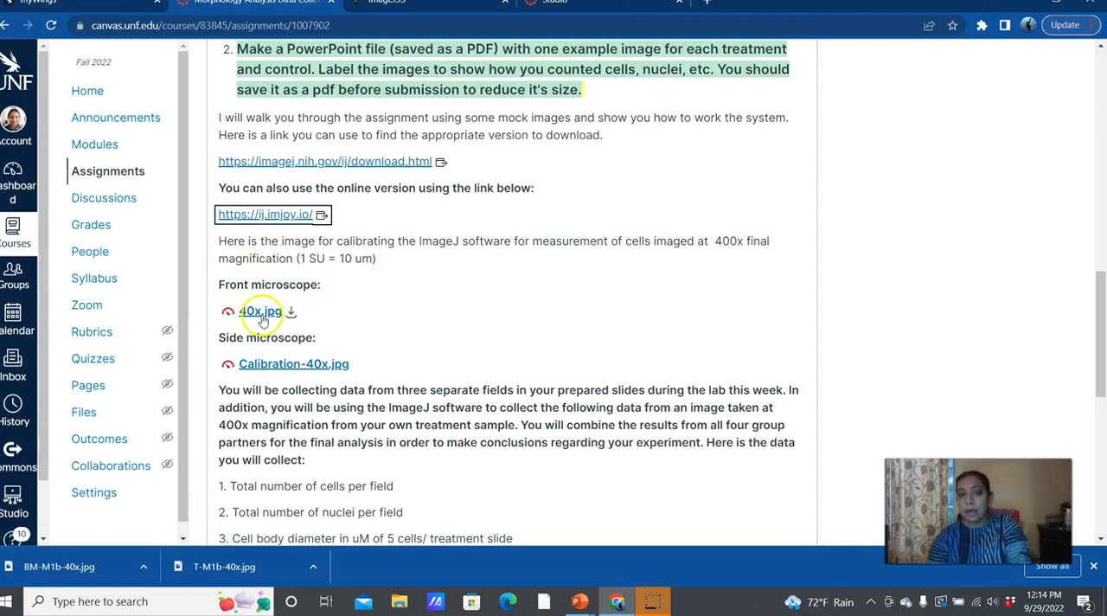
pyautogui.click(322, 368)
pyautogui.click(289, 312)
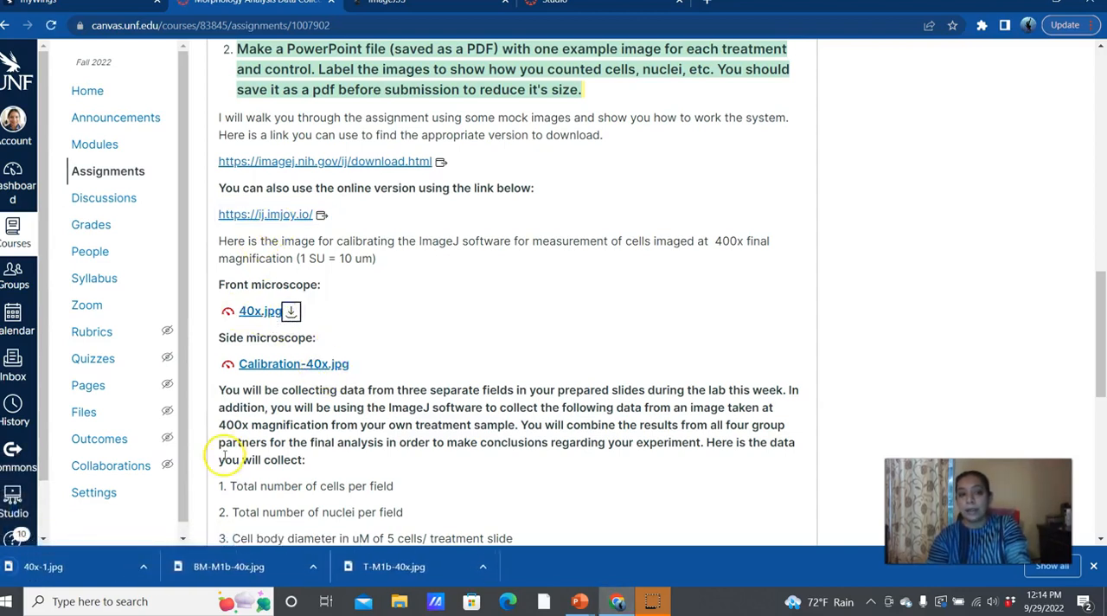
# Step: Go back to the ImageJ page, enlarge the Set Scale dialog and apply the entered scale
pyautogui.click(580, 599)
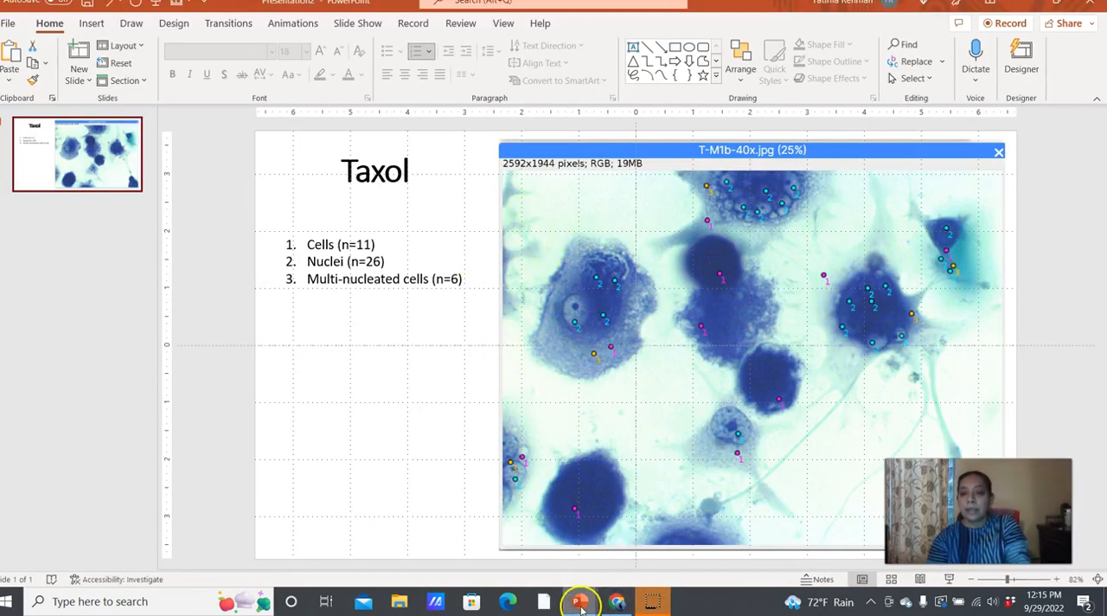
pyautogui.click(606, 608)
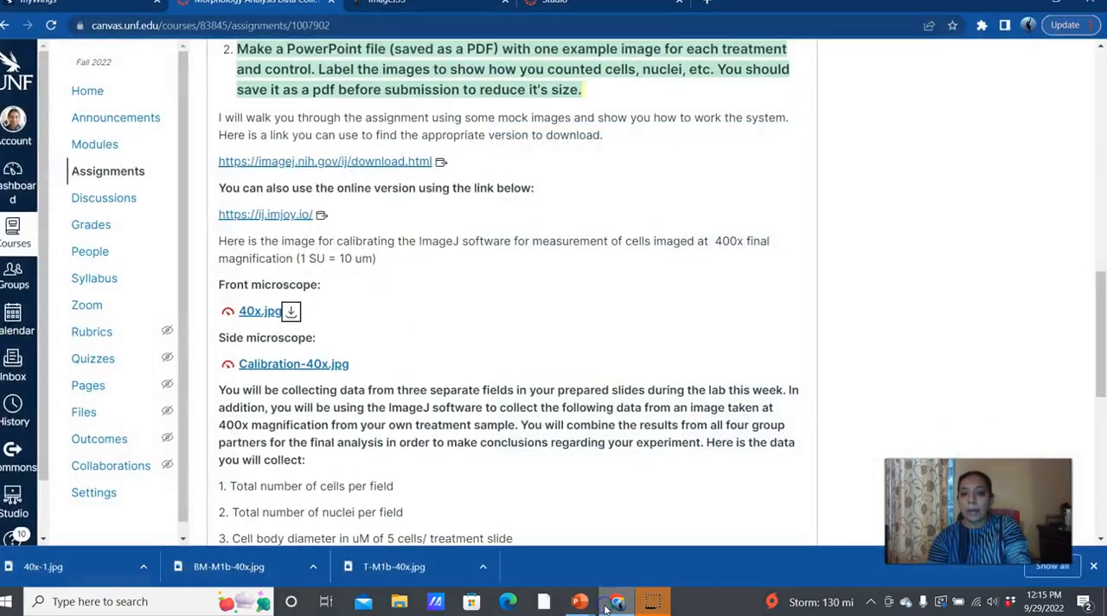
pyautogui.click(424, 8)
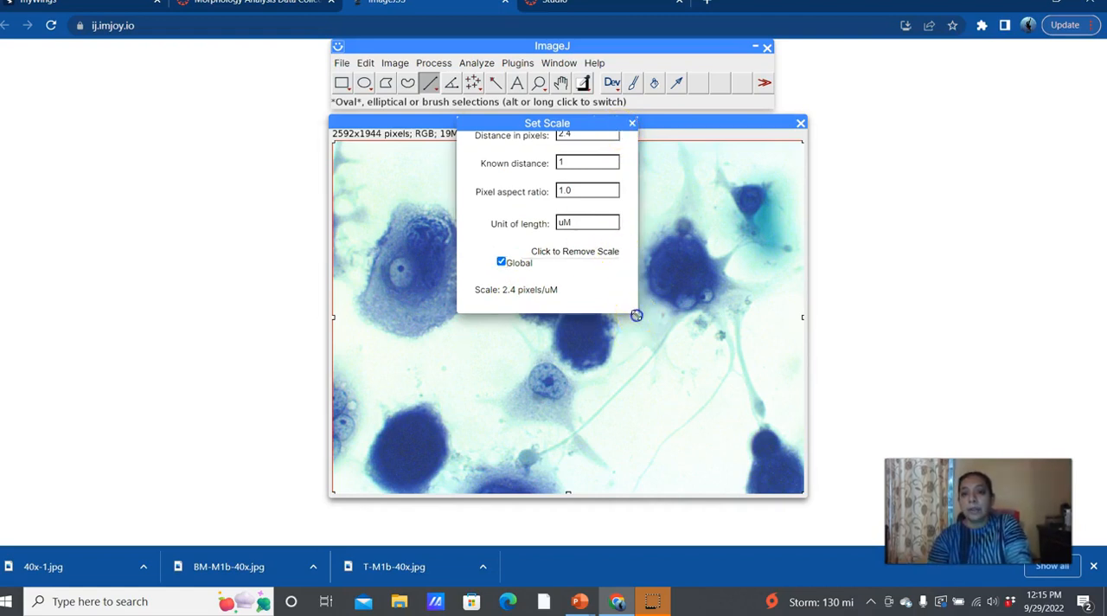
pyautogui.moveTo(638, 313); pyautogui.dragTo(725, 433)
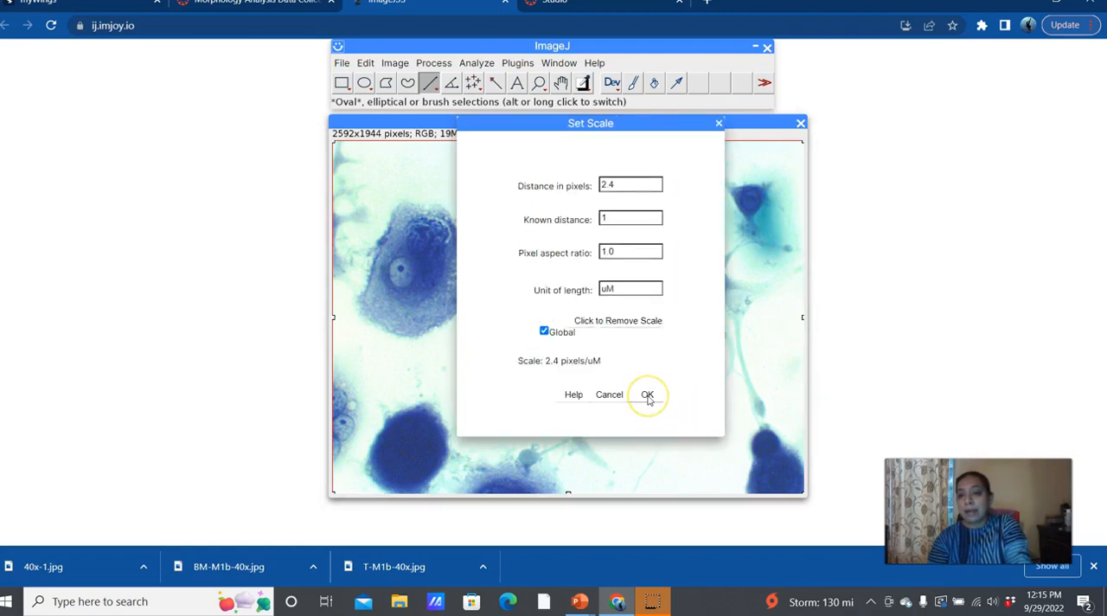
pyautogui.click(648, 395)
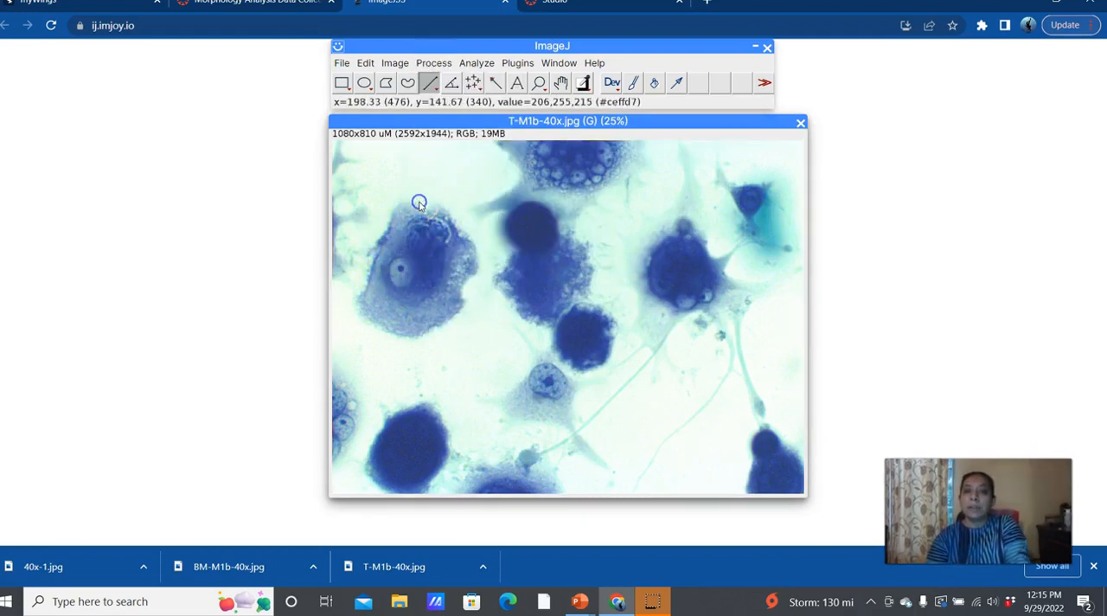
# Step: Measure a straight line about 300 uM long across the large left cell, and widen and reposition the Results table to show the length
pyautogui.moveTo(421, 205); pyautogui.dragTo(385, 331)
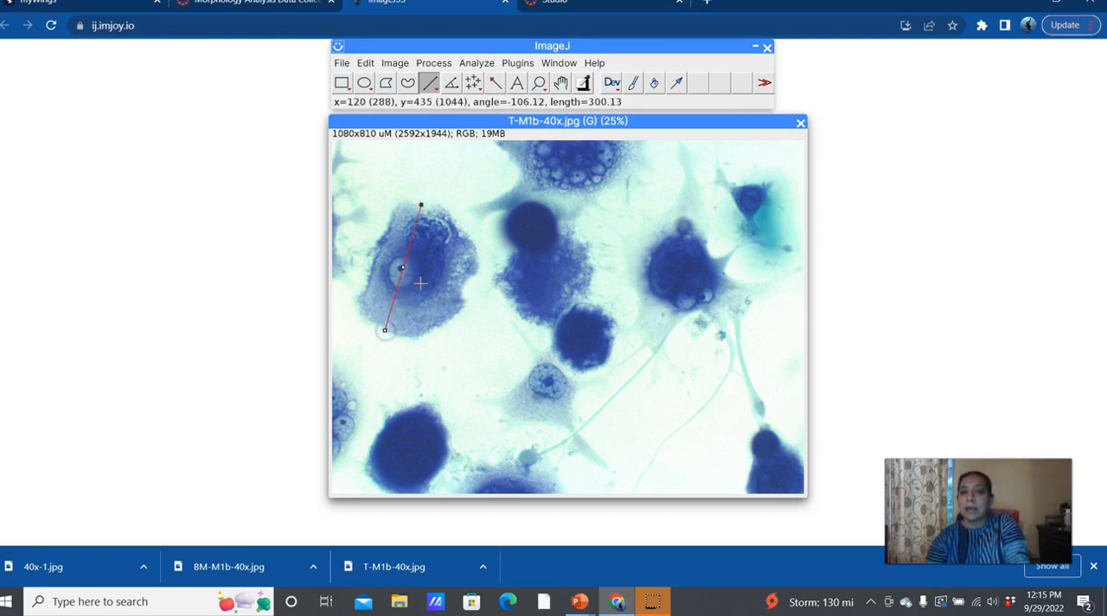
pyautogui.click(512, 62)
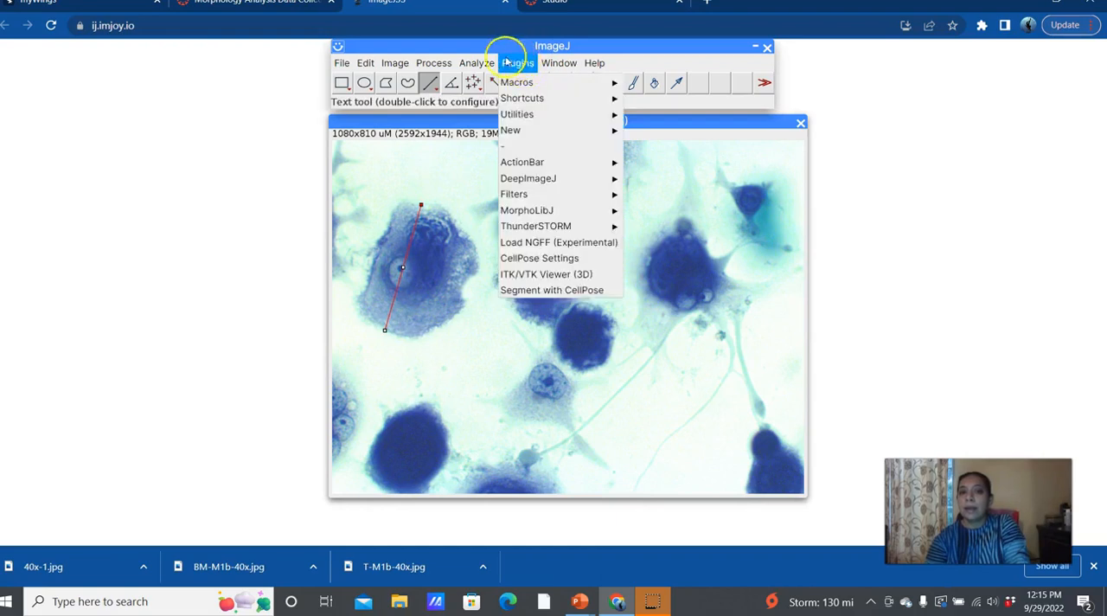
pyautogui.click(482, 81)
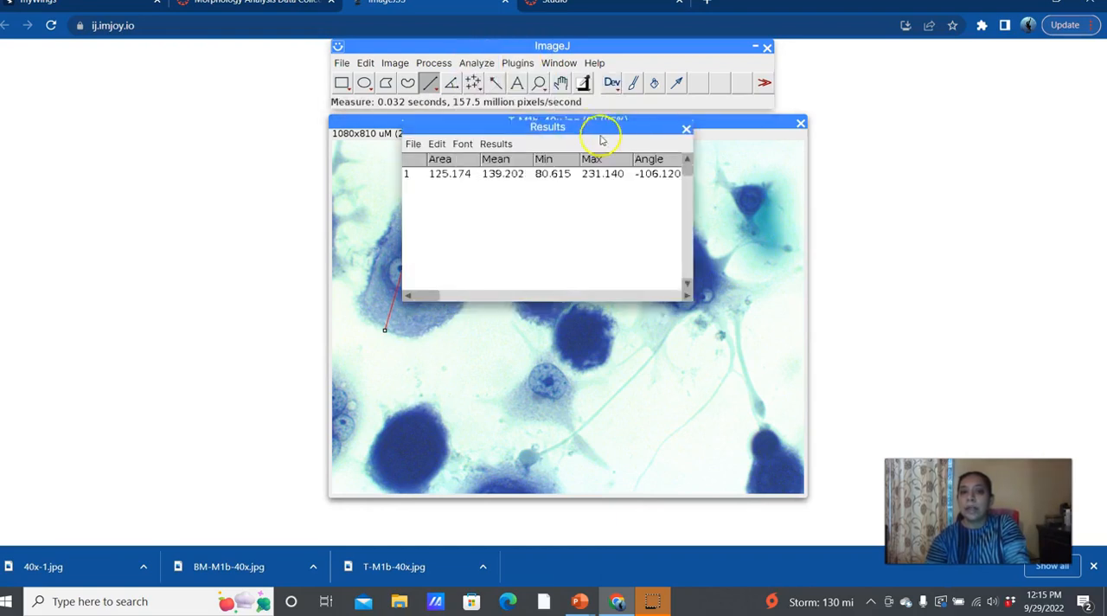
pyautogui.moveTo(693, 300); pyautogui.dragTo(929, 275)
pyautogui.moveTo(741, 125); pyautogui.dragTo(328, 44)
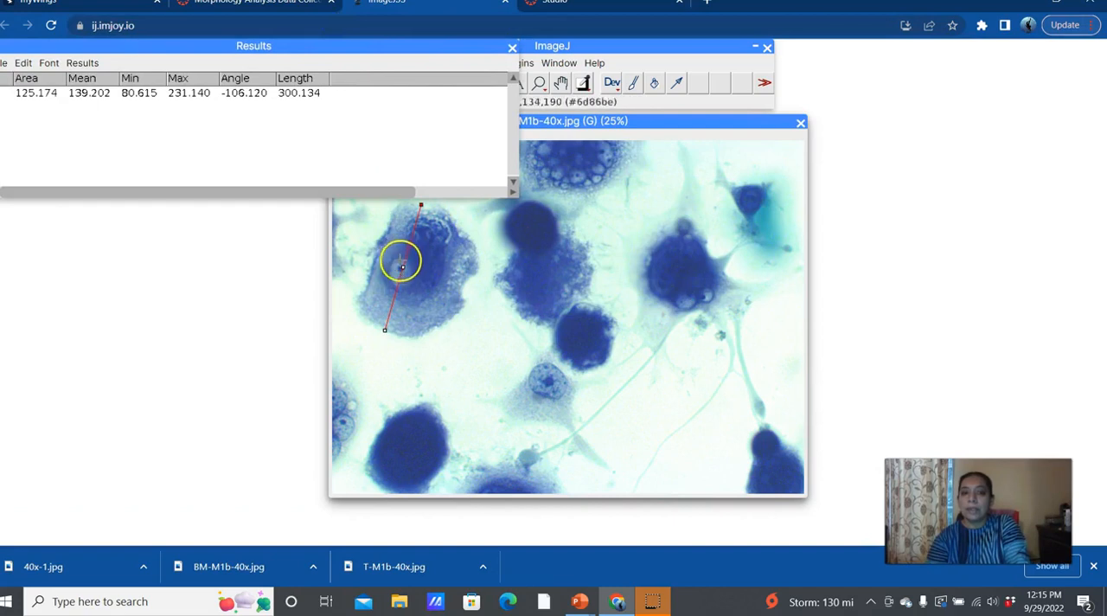
# Step: Draw a line about 67 uM long across the round nucleus in the large left cell and add its measurement to the results
pyautogui.click(401, 263)
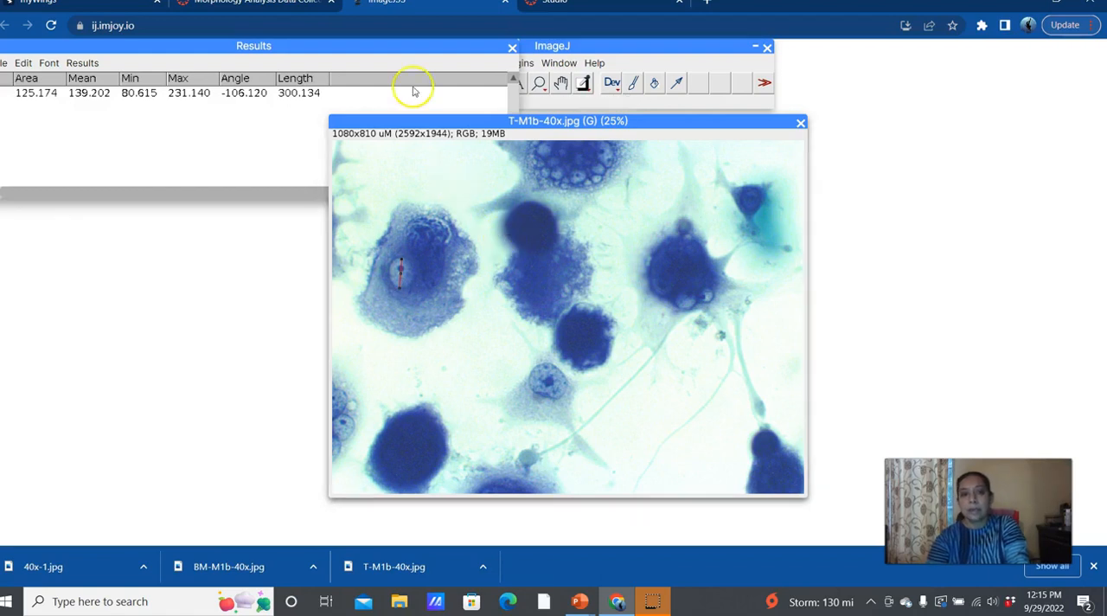
pyautogui.click(522, 64)
pyautogui.click(554, 50)
pyautogui.click(518, 64)
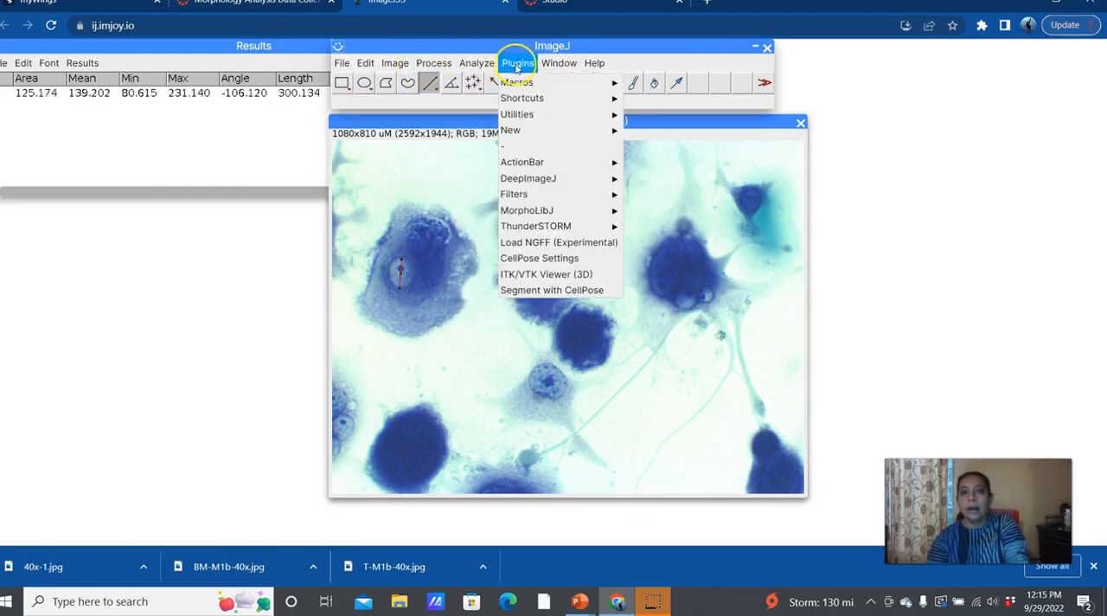
pyautogui.click(480, 85)
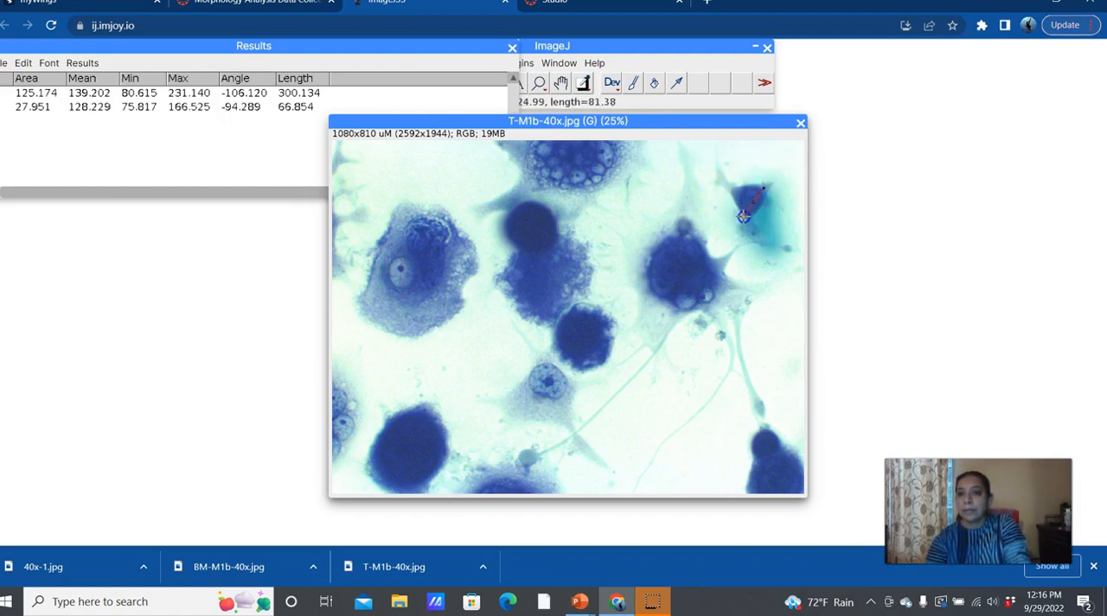
# Step: Draw a line about 81 uM long across the small upper-right cell's body and add its measurement to the results
pyautogui.click(527, 64)
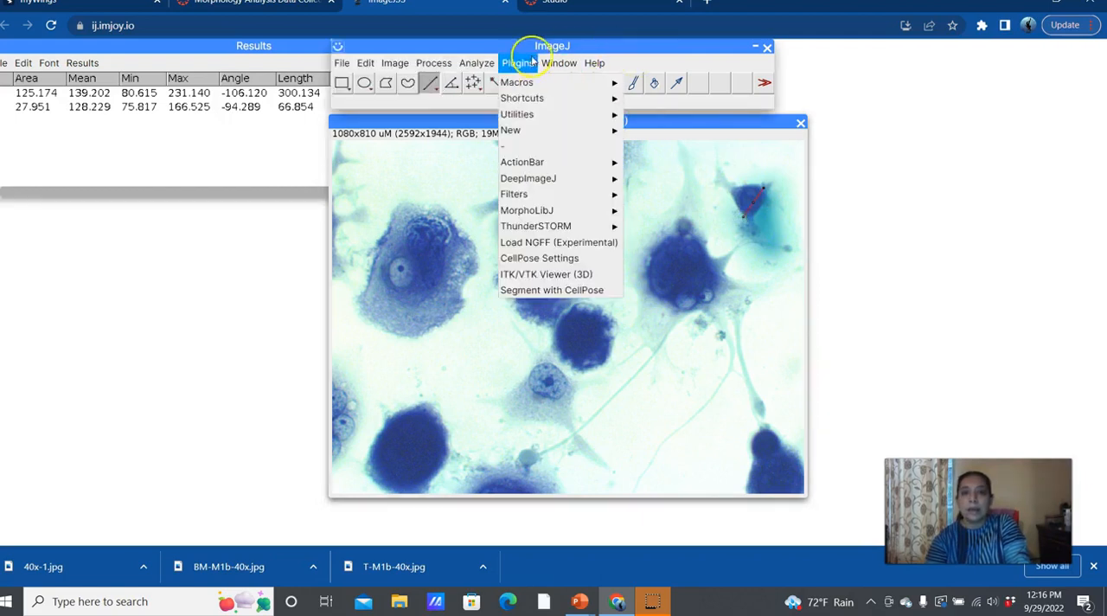
pyautogui.click(478, 63)
pyautogui.click(486, 83)
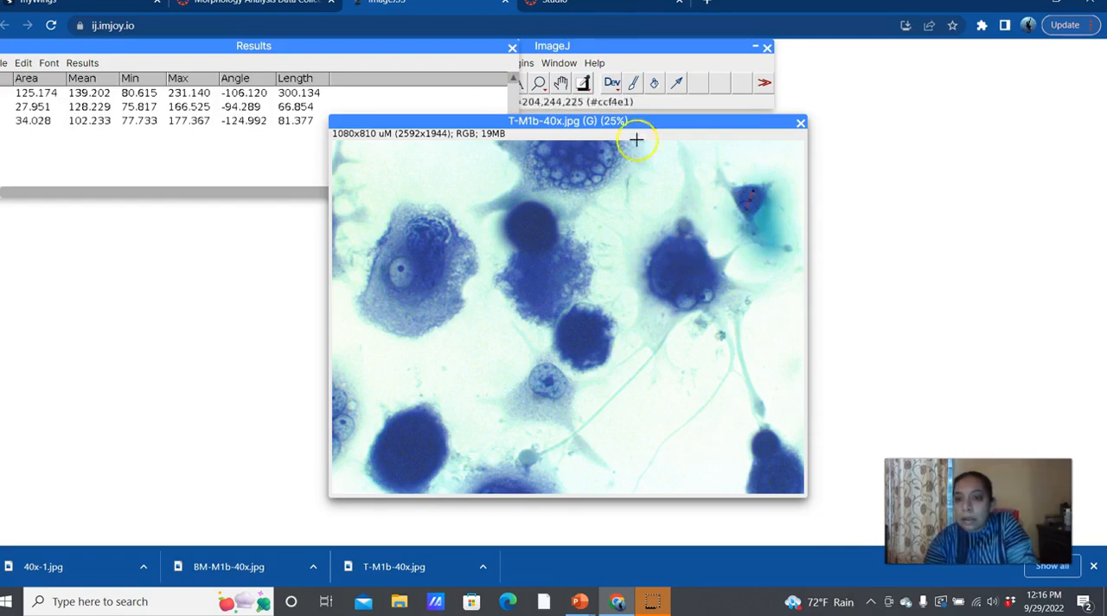
# Step: Add the length of the roughly 46 uM line across the small upper-right cell's nucleus to the results
pyautogui.click(591, 47)
pyautogui.click(434, 63)
pyautogui.click(478, 85)
pyautogui.click(475, 64)
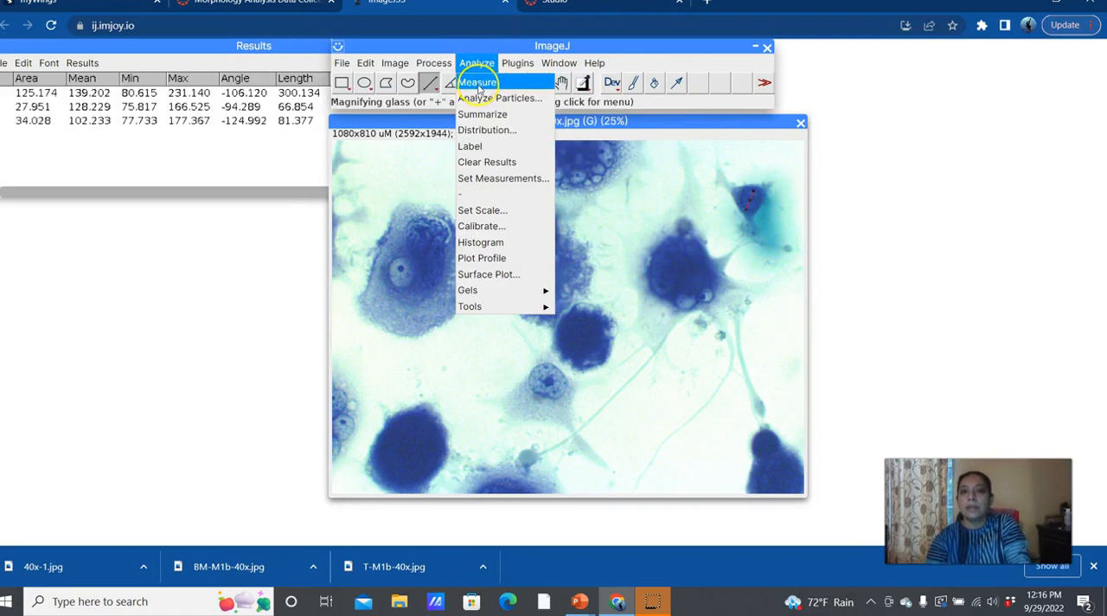
pyautogui.click(479, 84)
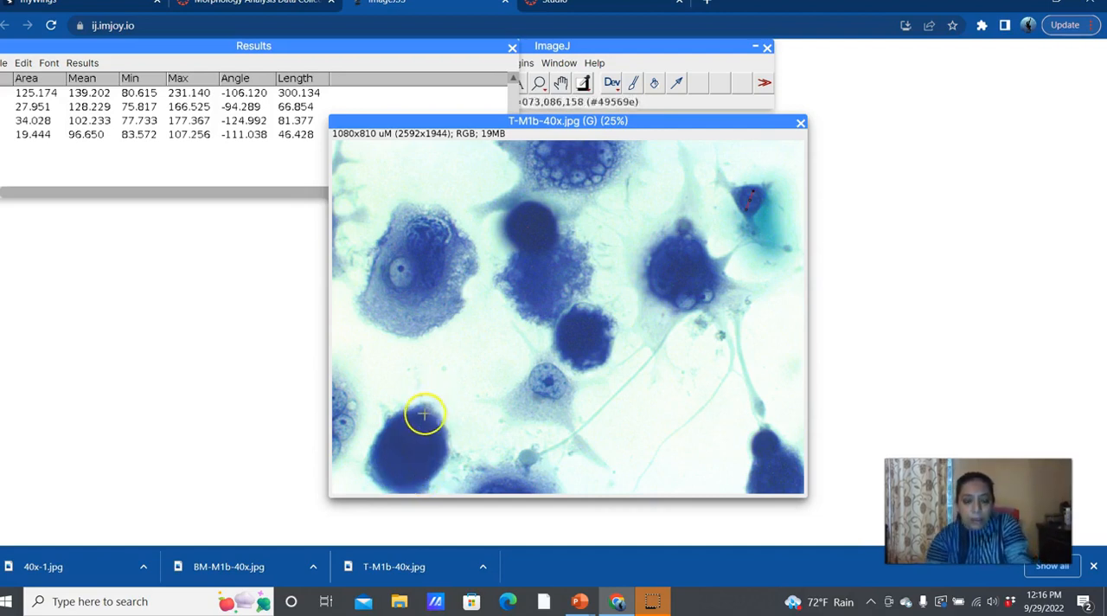
# Step: Draw a line about 208 uM long across the dark lower-left cell and add its measurement to the results
pyautogui.moveTo(394, 489)
pyautogui.mouseDown()
pyautogui.moveTo(389, 518)
pyautogui.moveTo(377, 485)
pyautogui.mouseUp()
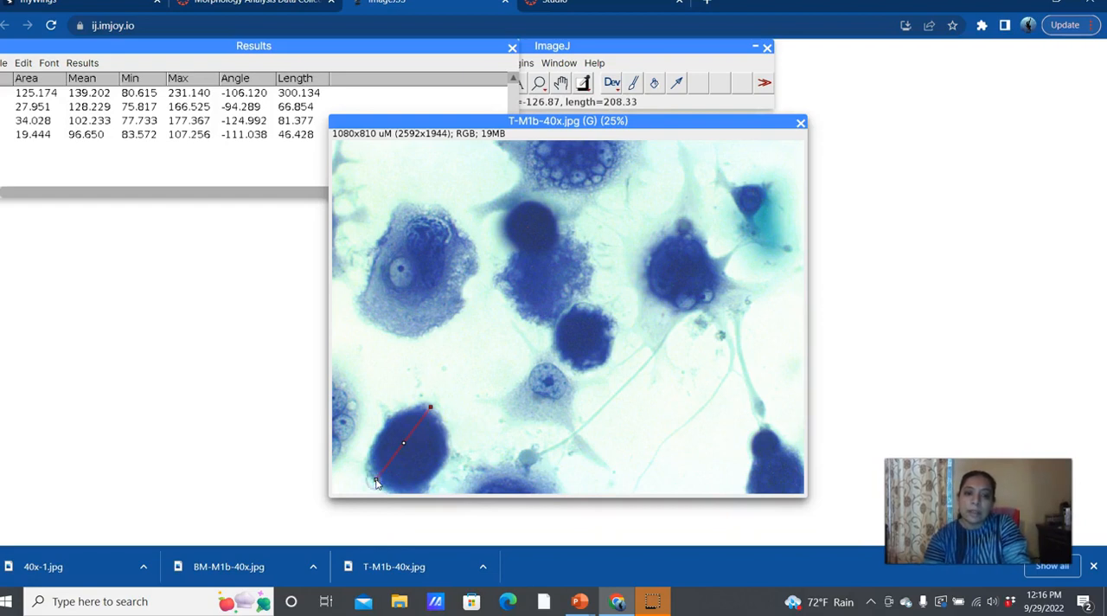
pyautogui.click(632, 101)
pyautogui.moveTo(481, 64)
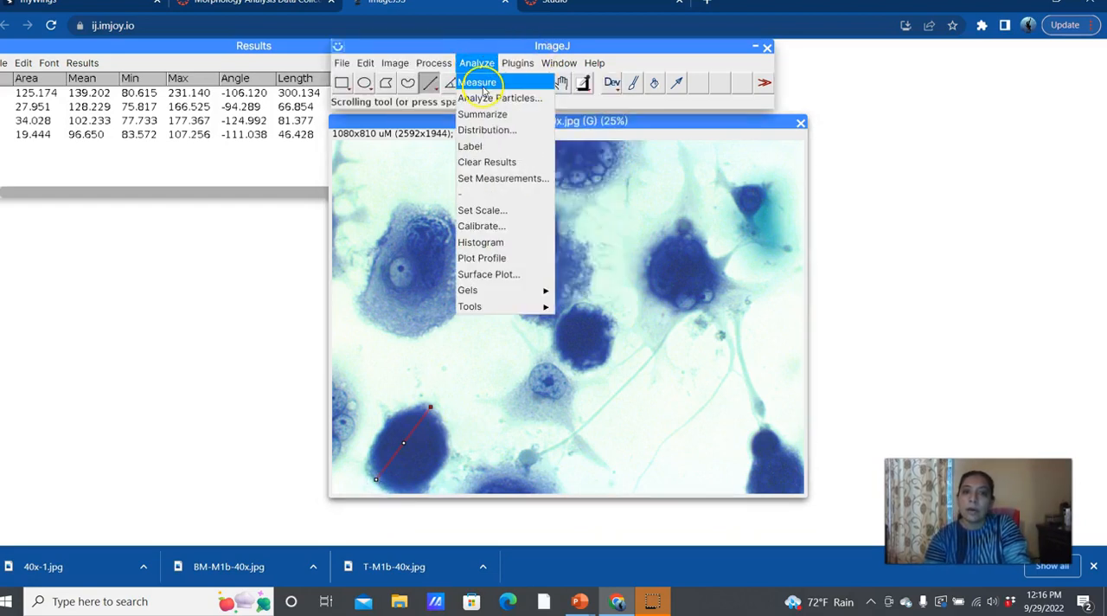
pyautogui.click(481, 83)
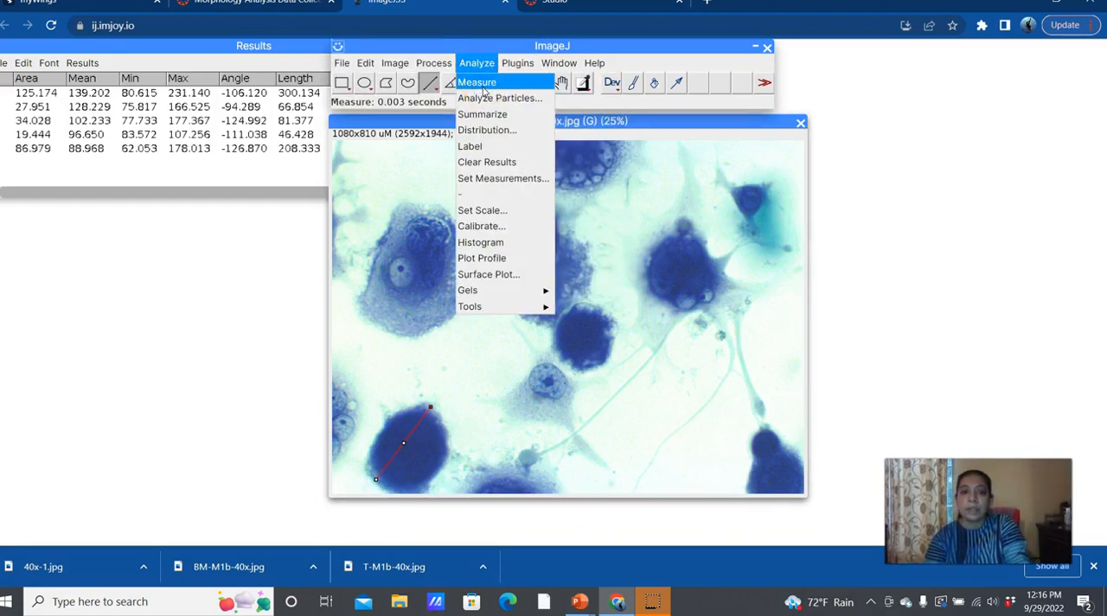
# Step: Draw a line about 37 uM long inside the dark lower-left cell for its nucleus and add its measurement to the results
pyautogui.moveTo(429, 432); pyautogui.dragTo(424, 448)
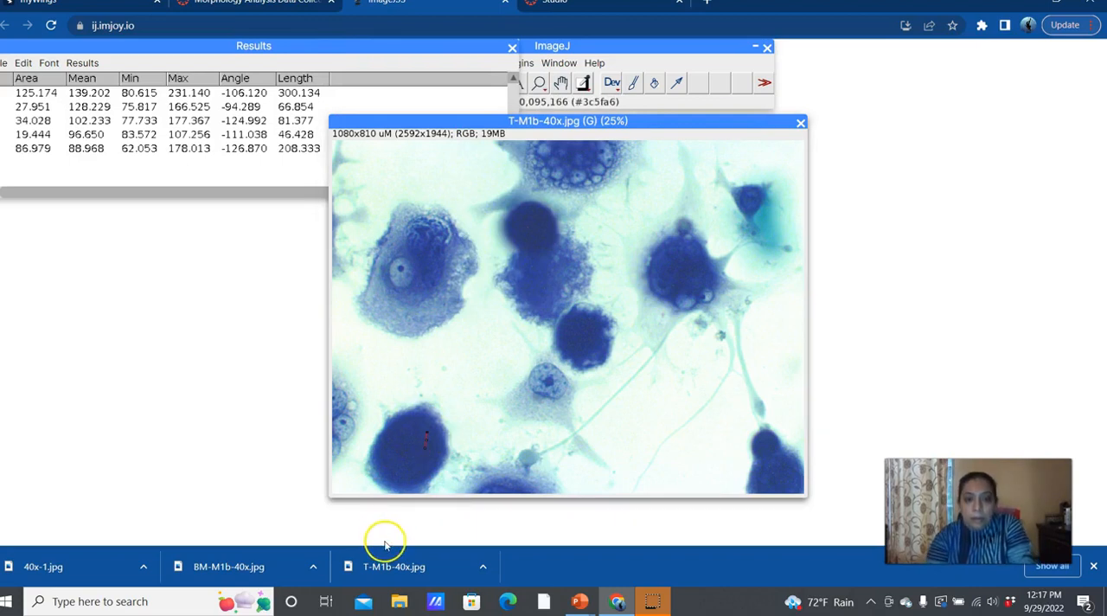
pyautogui.click(522, 104)
pyautogui.moveTo(477, 63)
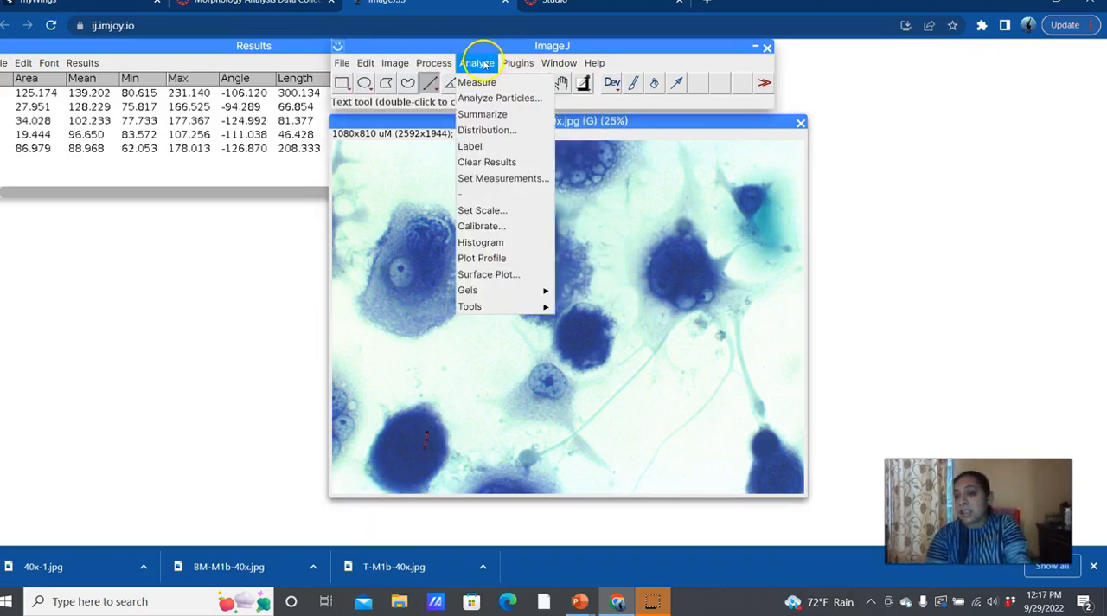
pyautogui.click(486, 83)
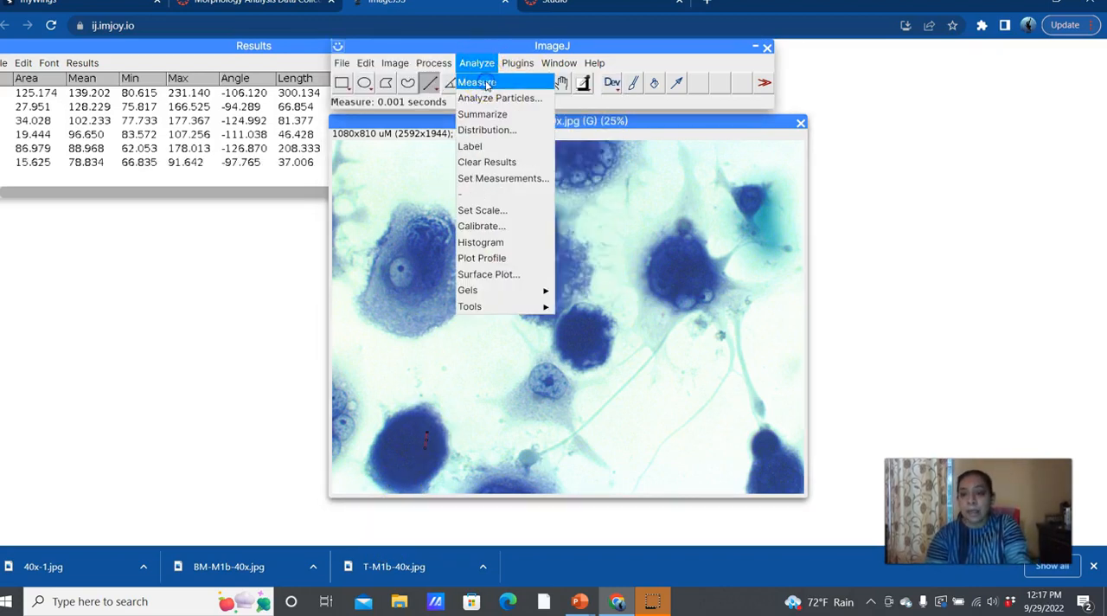
pyautogui.click(253, 183)
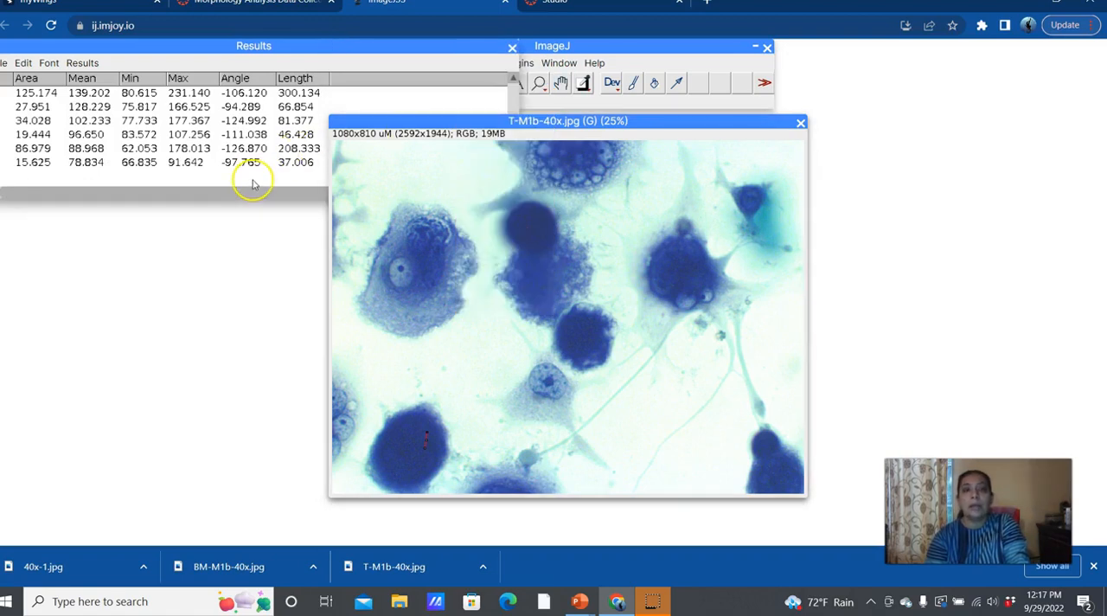
# Step: Bring the whole Results table into view and save it as Results-Taxol1.csv
pyautogui.moveTo(185, 45); pyautogui.dragTo(432, 86)
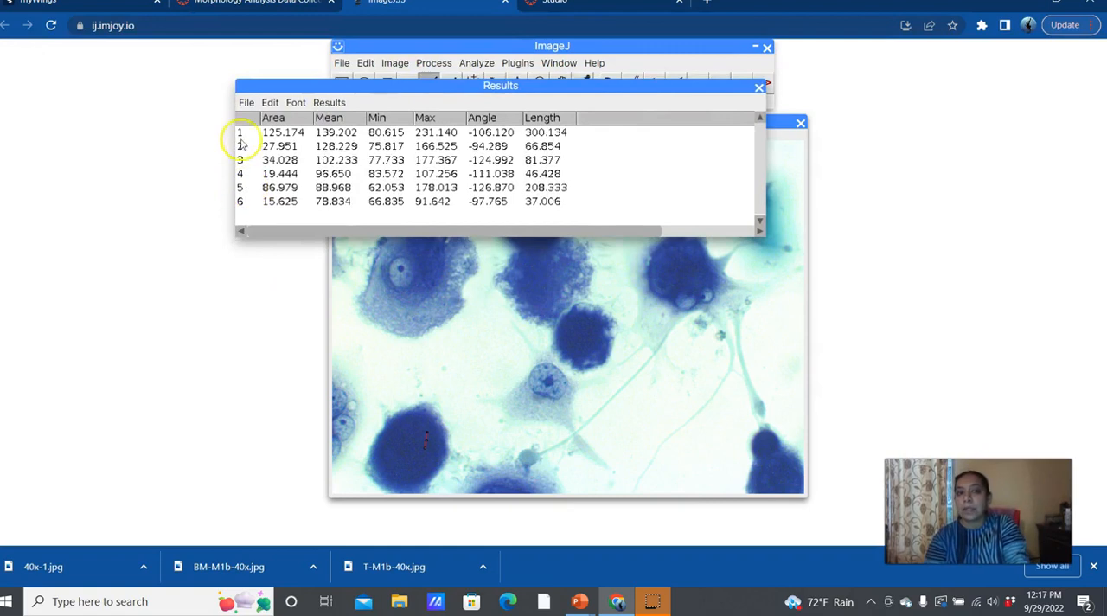
pyautogui.click(244, 103)
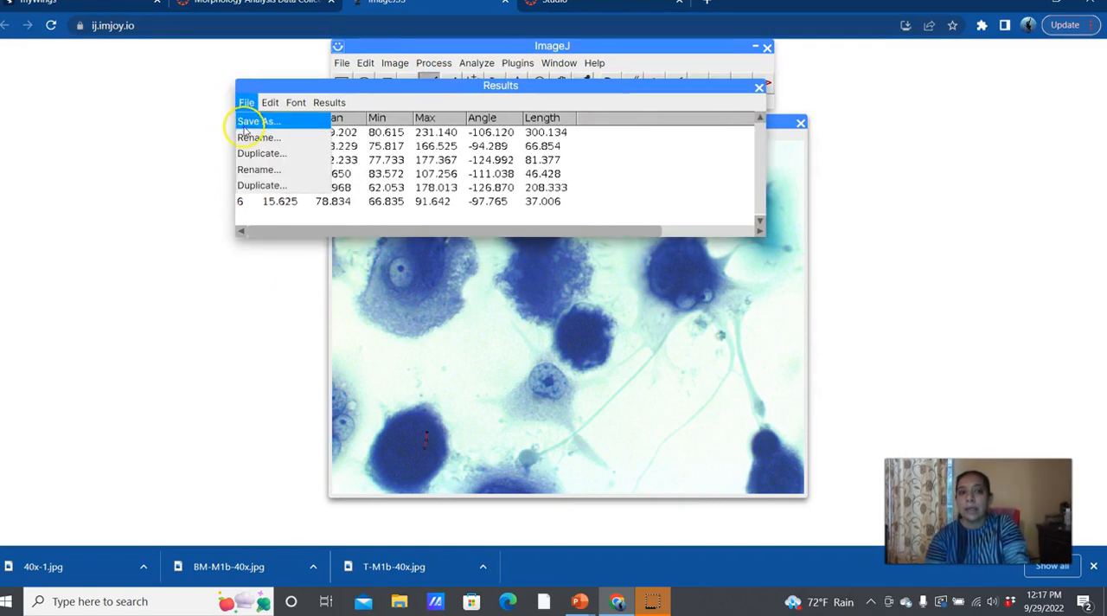
pyautogui.click(243, 125)
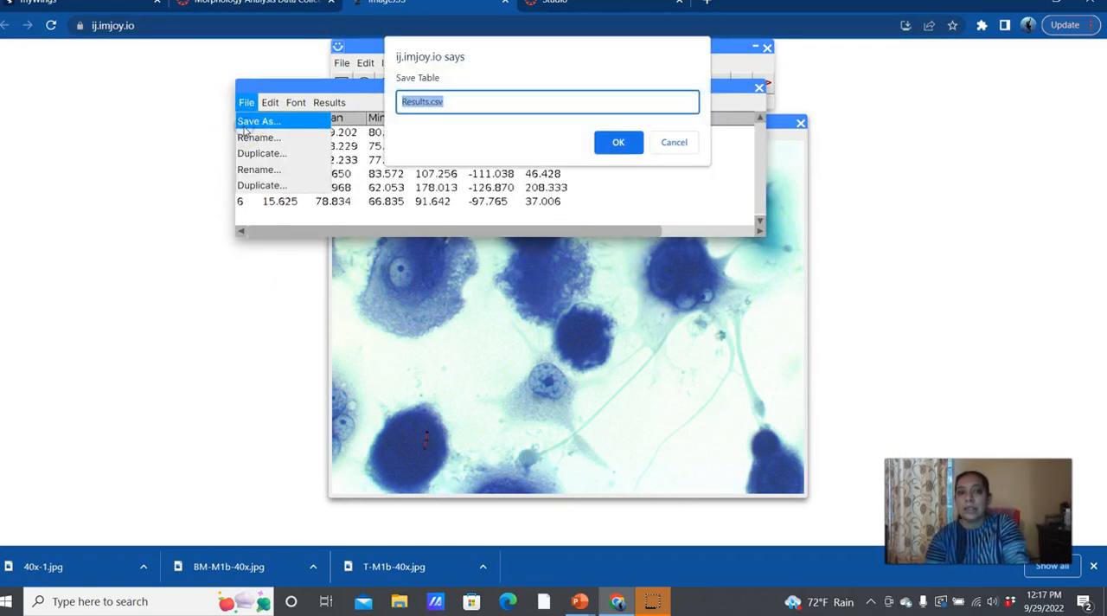
pyautogui.click(431, 101)
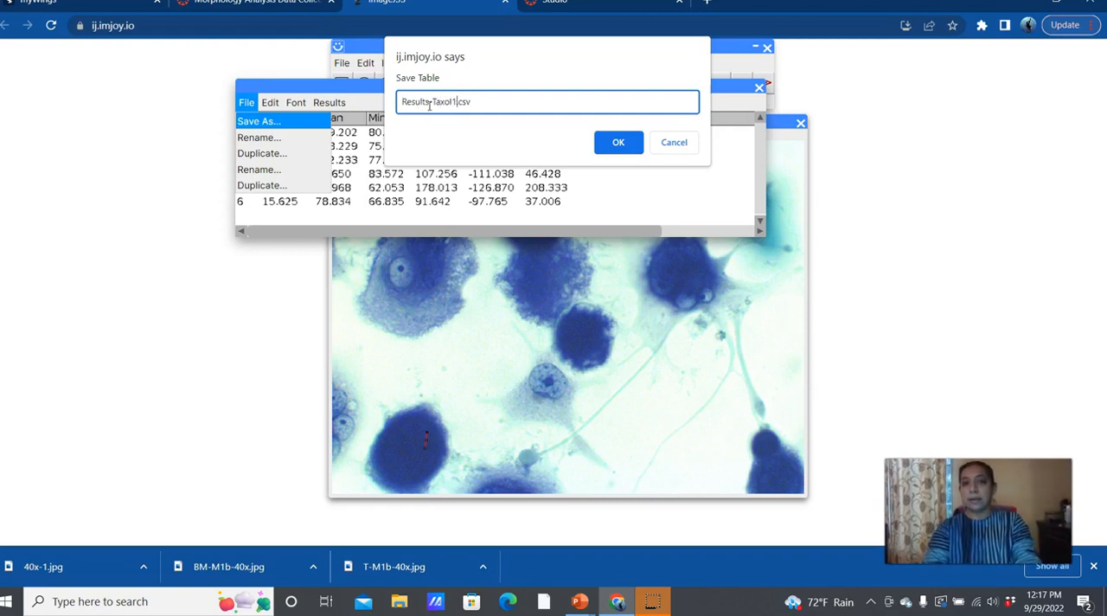
pyautogui.click(616, 147)
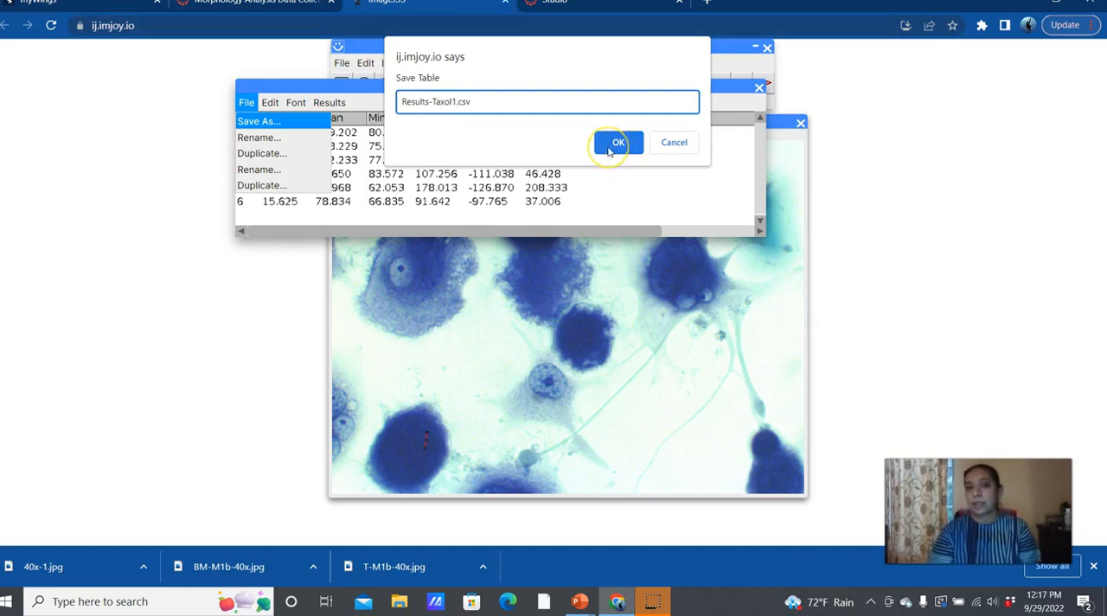
pyautogui.click(610, 146)
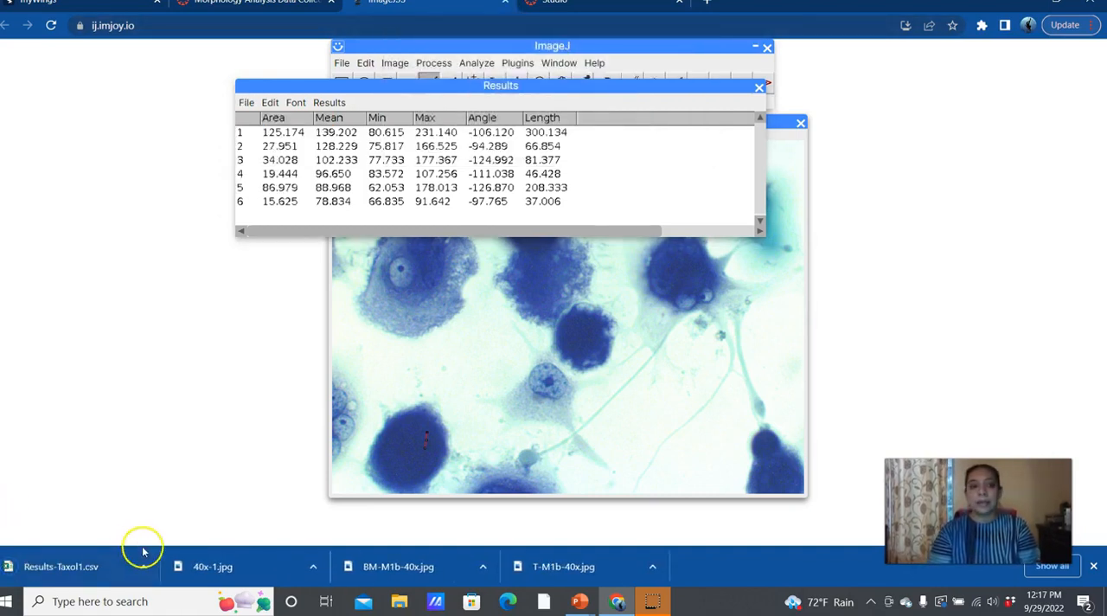
# Step: Open the downloaded Results-Taxol1.csv in Excel and highlight the Length values of measurements 1, 3 and 5 in yellow
pyautogui.click(65, 578)
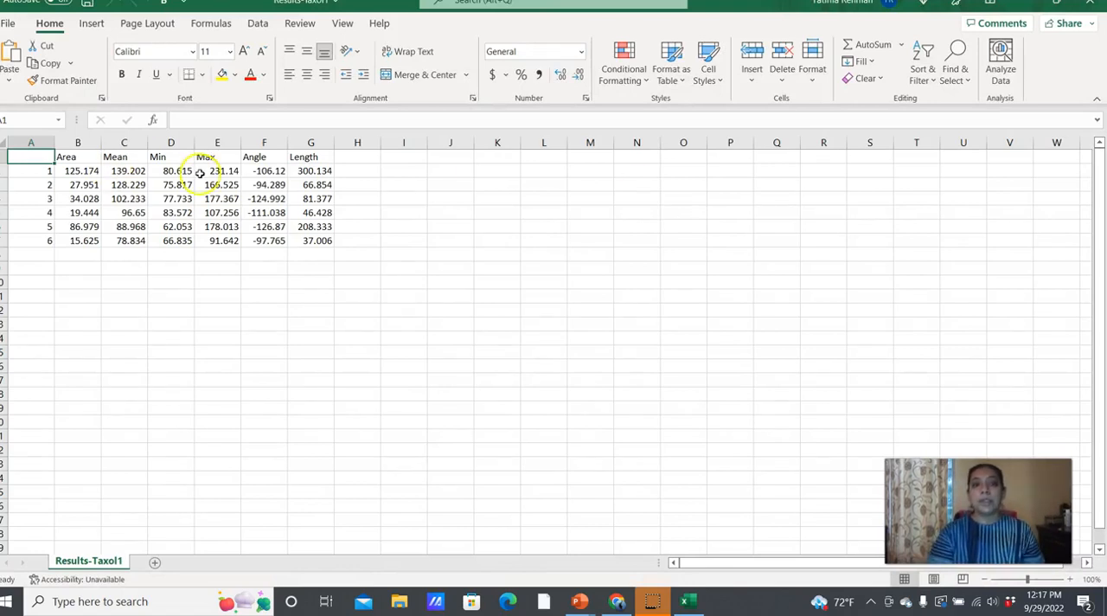
pyautogui.click(303, 173)
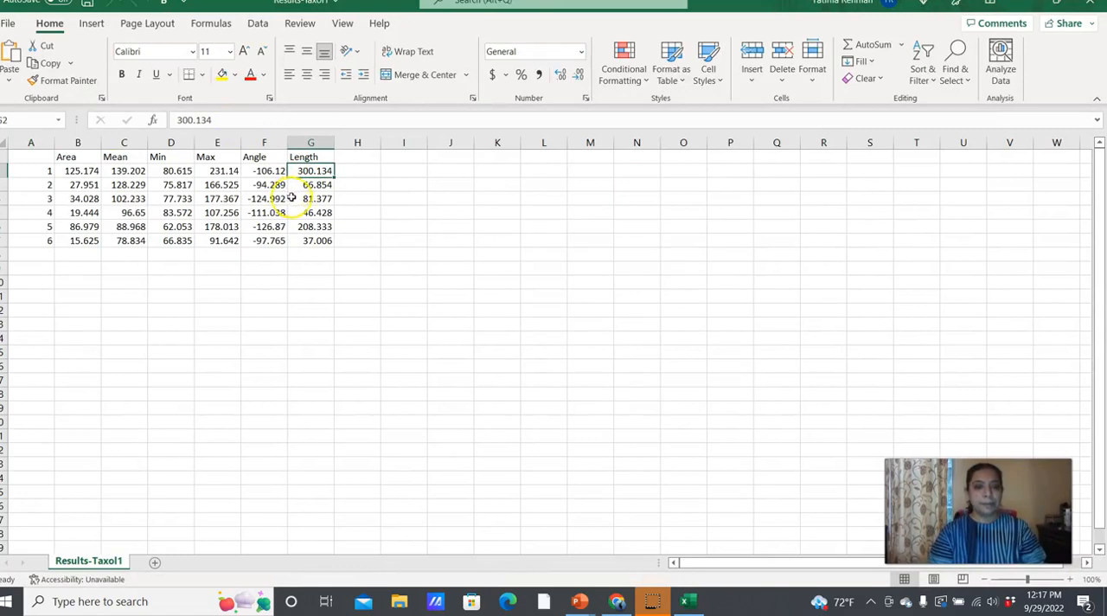
pyautogui.keyDown('shift'); pyautogui.click(298, 198); pyautogui.keyUp('shift')
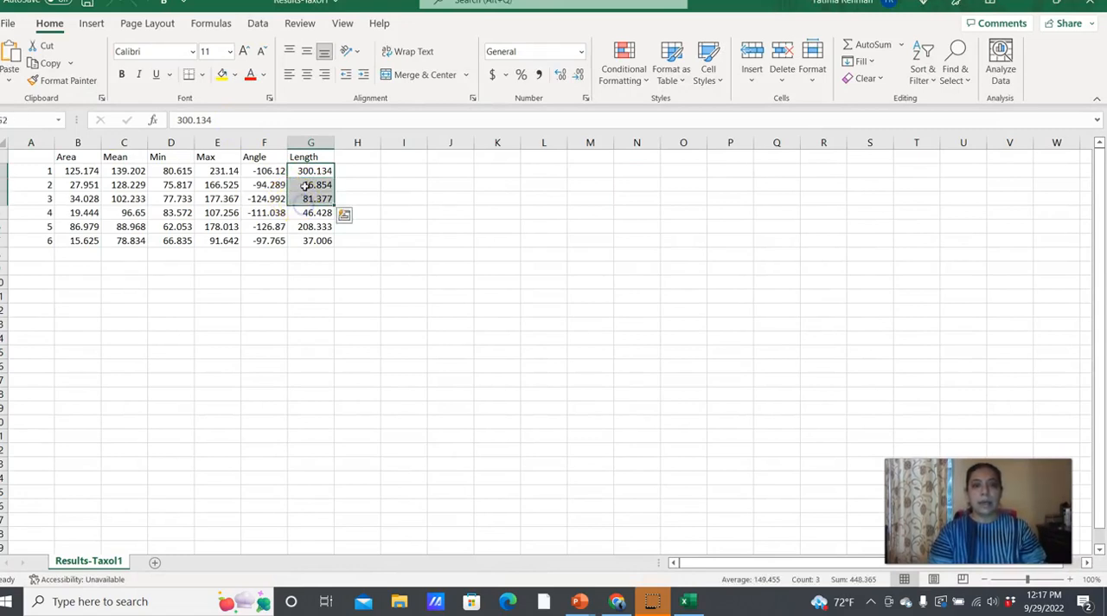
pyautogui.moveTo(308, 171)
pyautogui.mouseDown()
pyautogui.moveTo(317, 208)
pyautogui.moveTo(319, 172)
pyautogui.mouseUp()
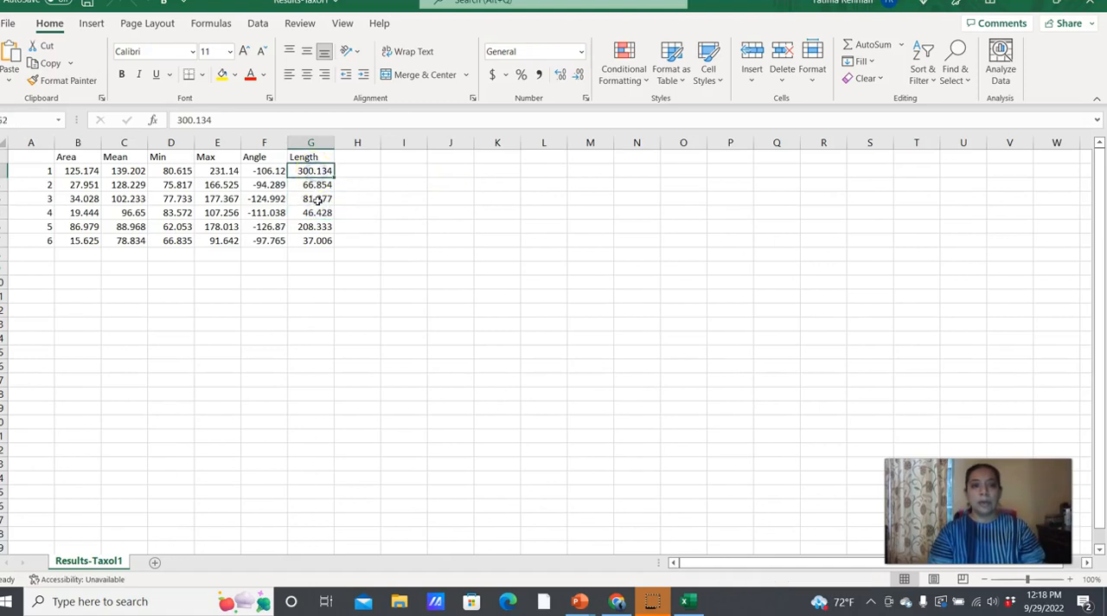
pyautogui.keyDown('ctrl'); pyautogui.click(317, 200); pyautogui.keyUp('ctrl')
pyautogui.keyDown('ctrl'); pyautogui.click(316, 227); pyautogui.keyUp('ctrl')
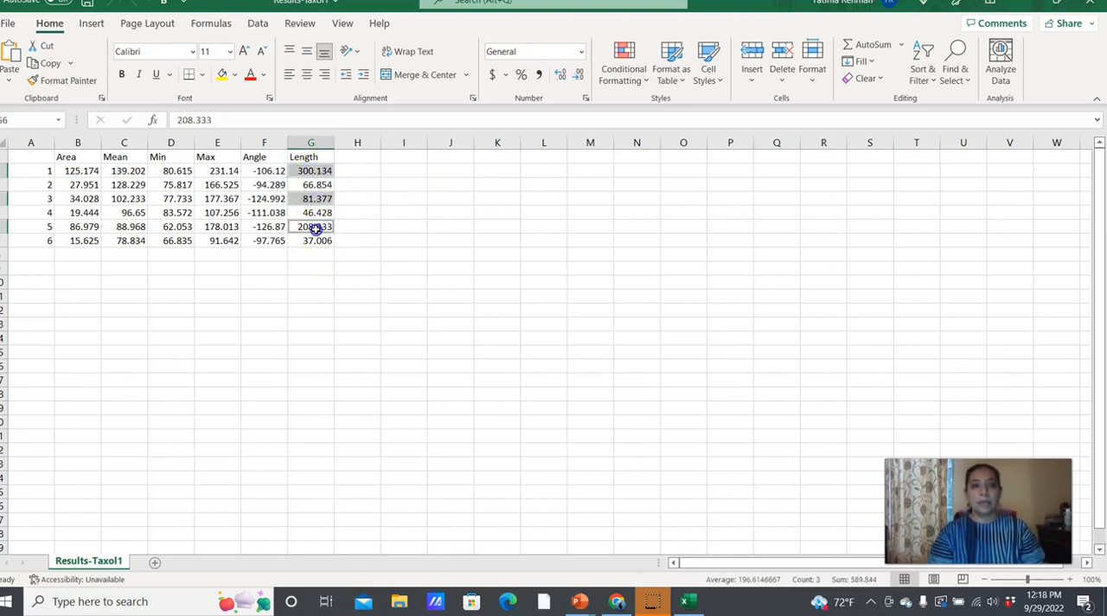
pyautogui.click(222, 74)
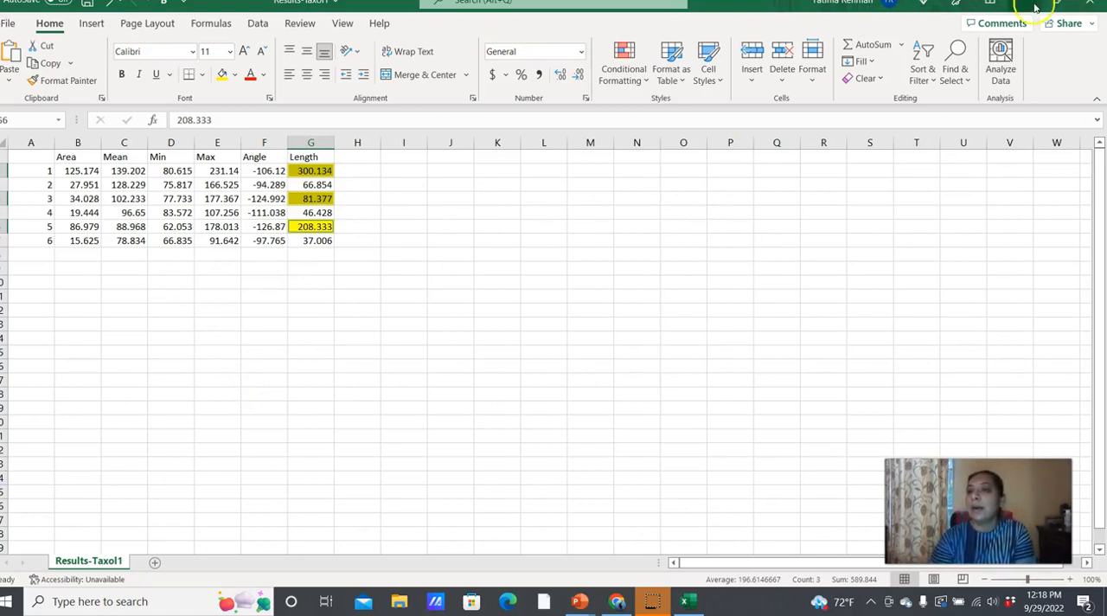
# Step: Close the workbook, saving the changes over the existing Results-Taxol1 file in CSV (Comma delimited) format
pyautogui.click(1087, 8)
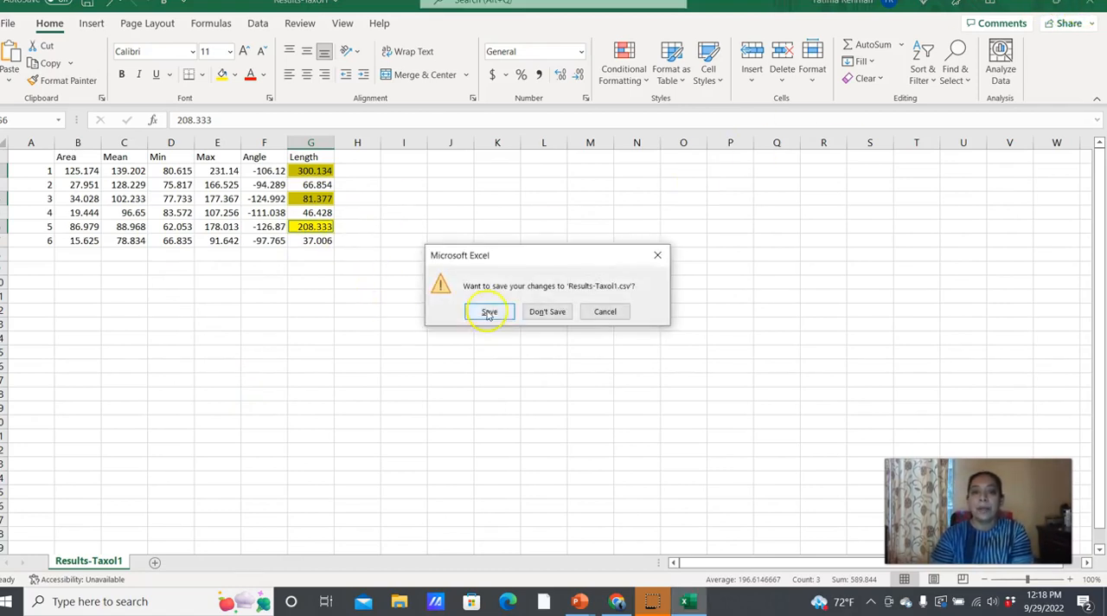
pyautogui.click(489, 313)
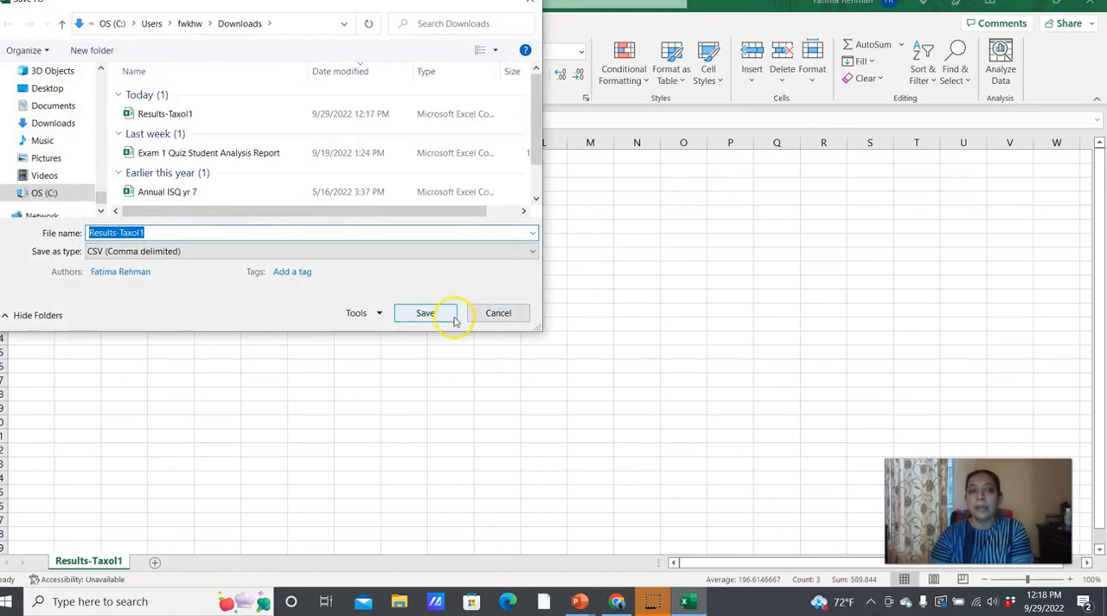
pyautogui.click(455, 316)
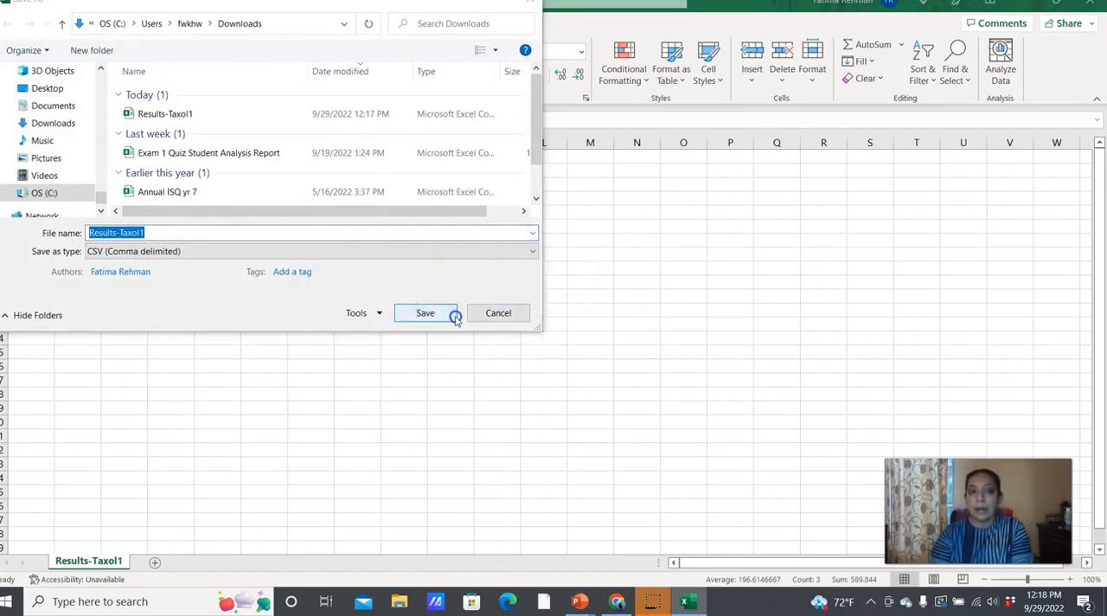
pyautogui.click(576, 296)
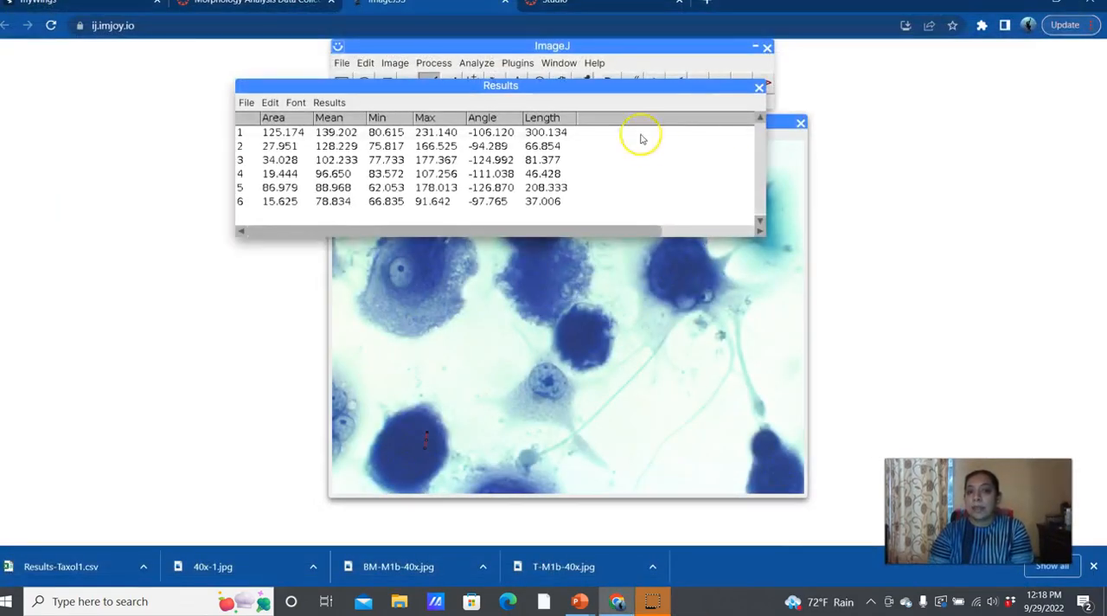
# Step: Move the Results table off to the image's left side, narrow it to its columns, and bring the image to the front without the line
pyautogui.moveTo(572, 85); pyautogui.dragTo(345, 174)
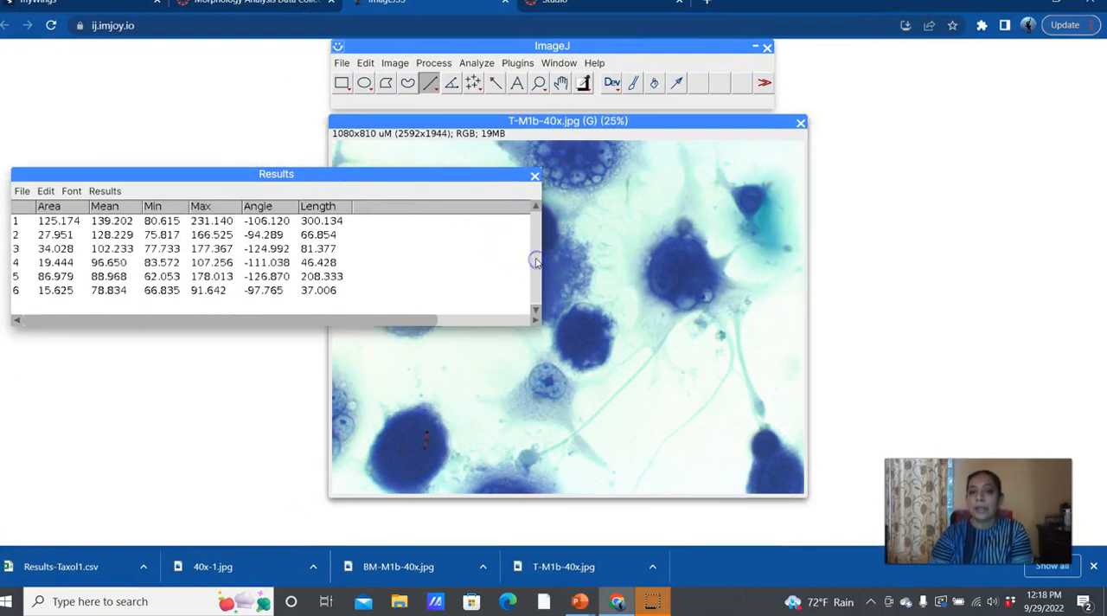
pyautogui.click(538, 260)
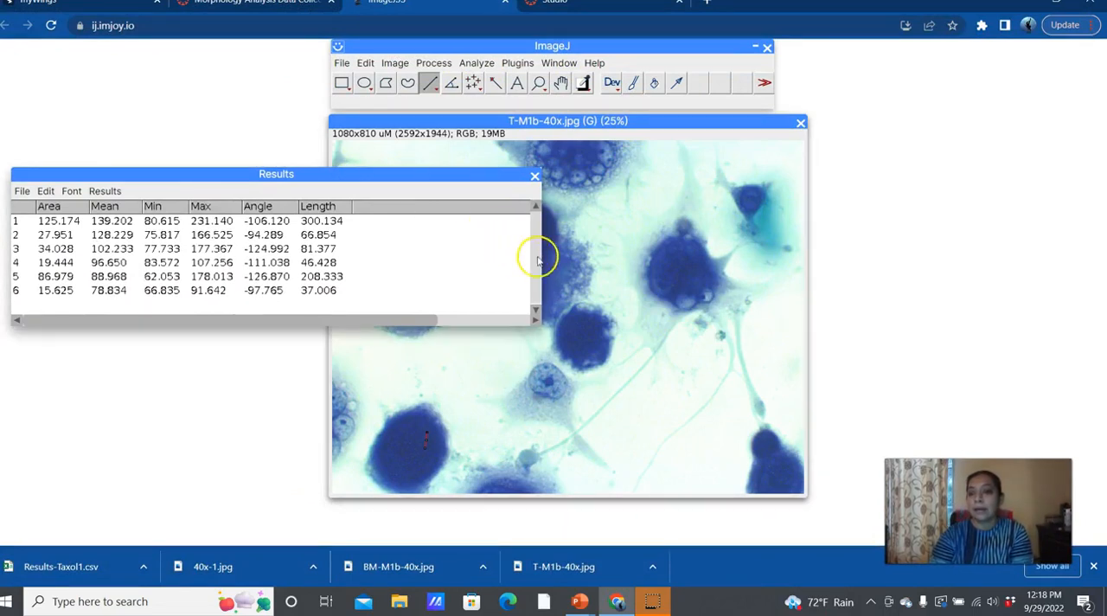
pyautogui.moveTo(543, 323); pyautogui.dragTo(381, 304)
pyautogui.moveTo(312, 175); pyautogui.dragTo(311, 106)
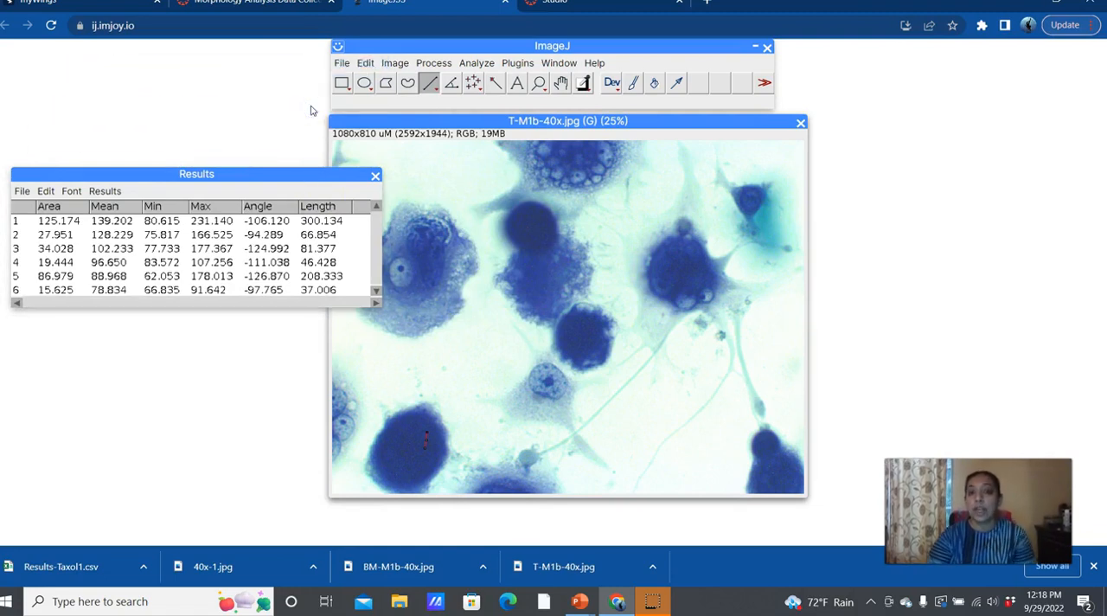
pyautogui.moveTo(244, 173); pyautogui.dragTo(279, 149)
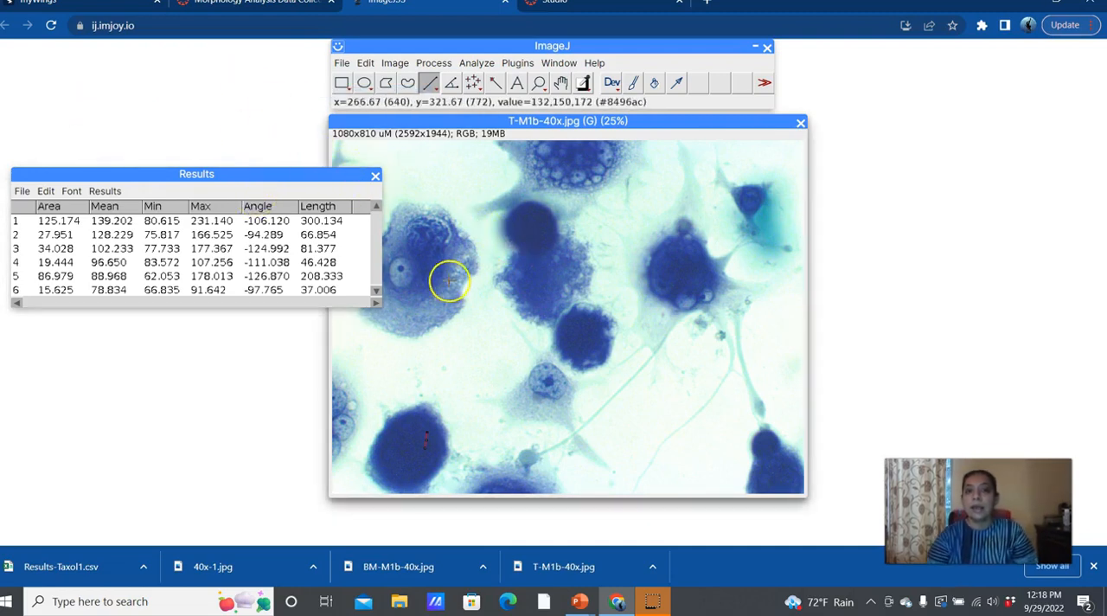
pyautogui.click(386, 254)
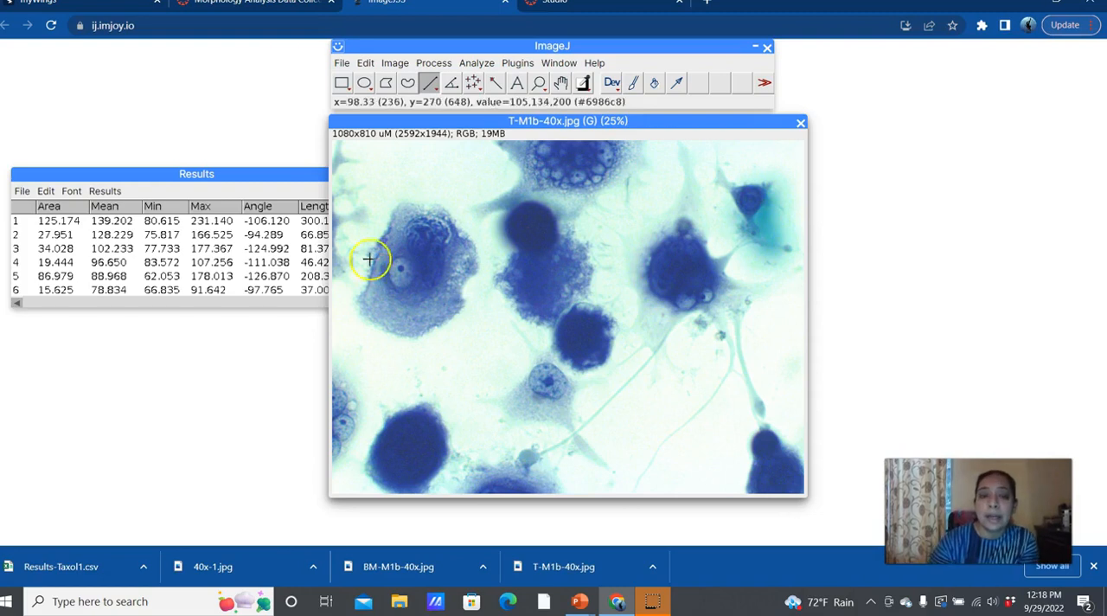
# Step: Trace a closed freehand selection around the outer edge of the large left cell
pyautogui.click(408, 82)
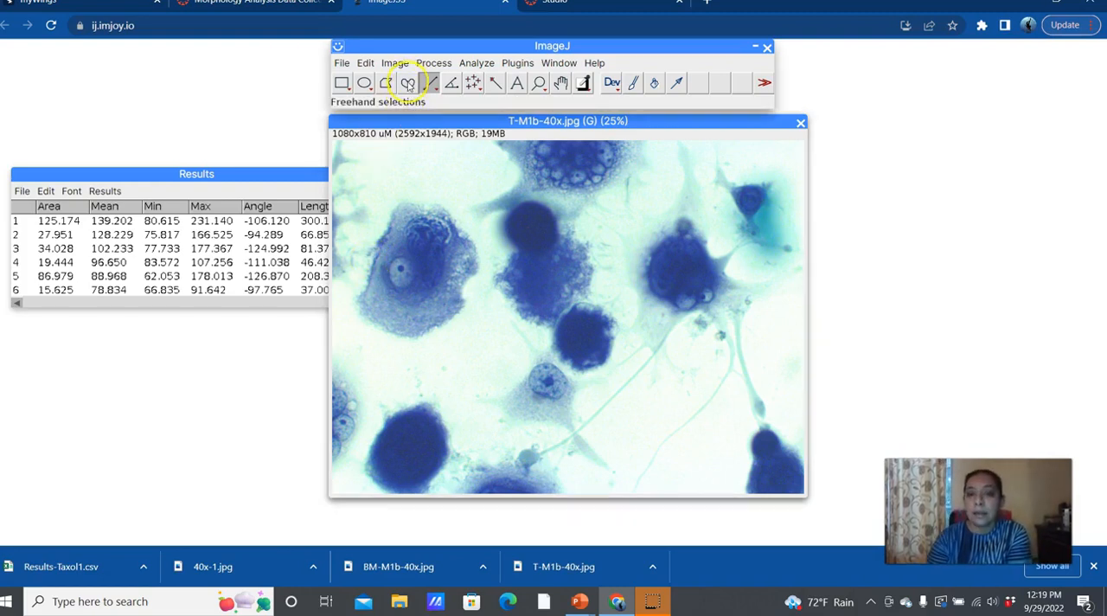
pyautogui.click(408, 83)
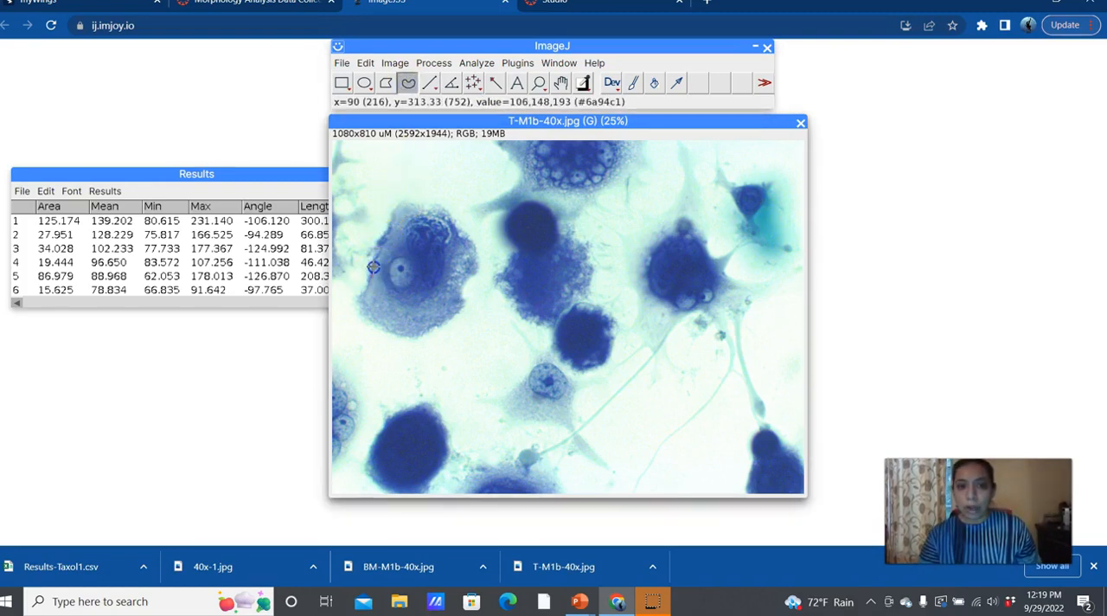
pyautogui.moveTo(402, 205); pyautogui.dragTo(432, 206)
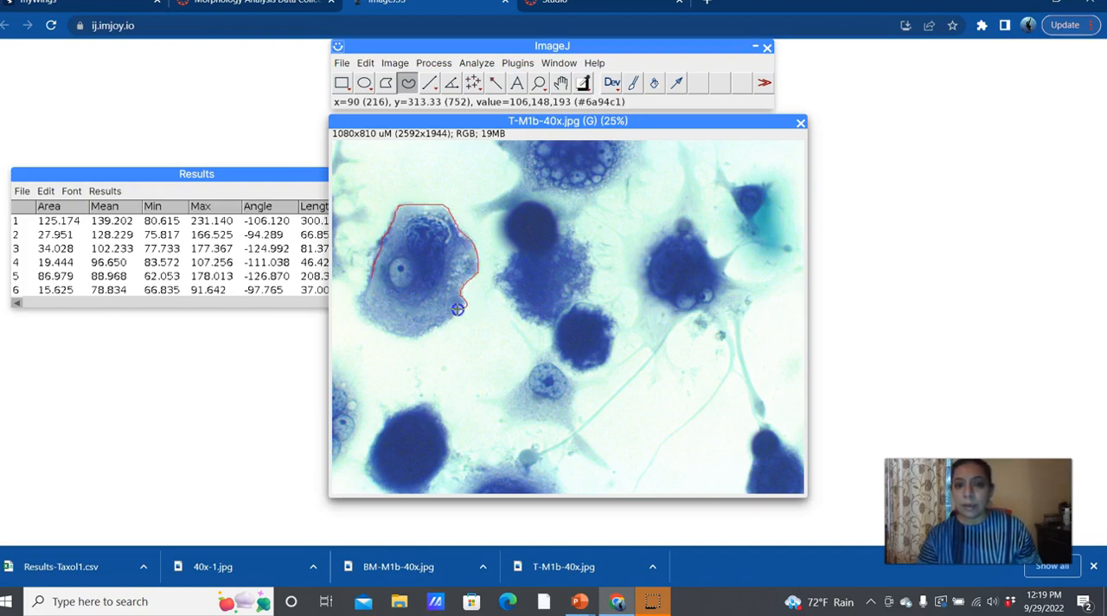
pyautogui.moveTo(419, 334); pyautogui.dragTo(388, 339)
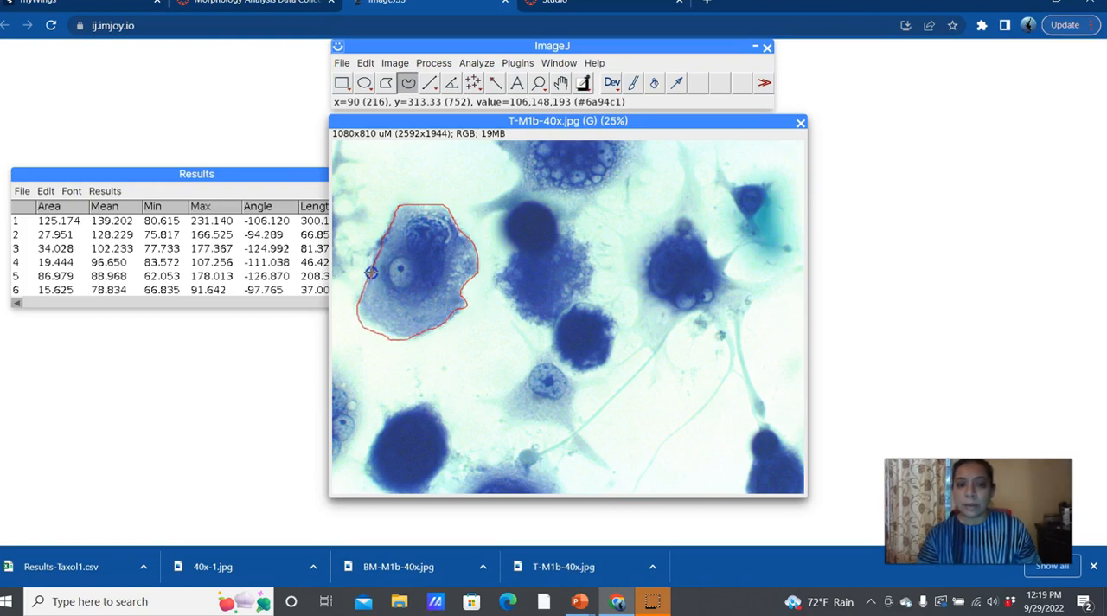
pyautogui.click(424, 334)
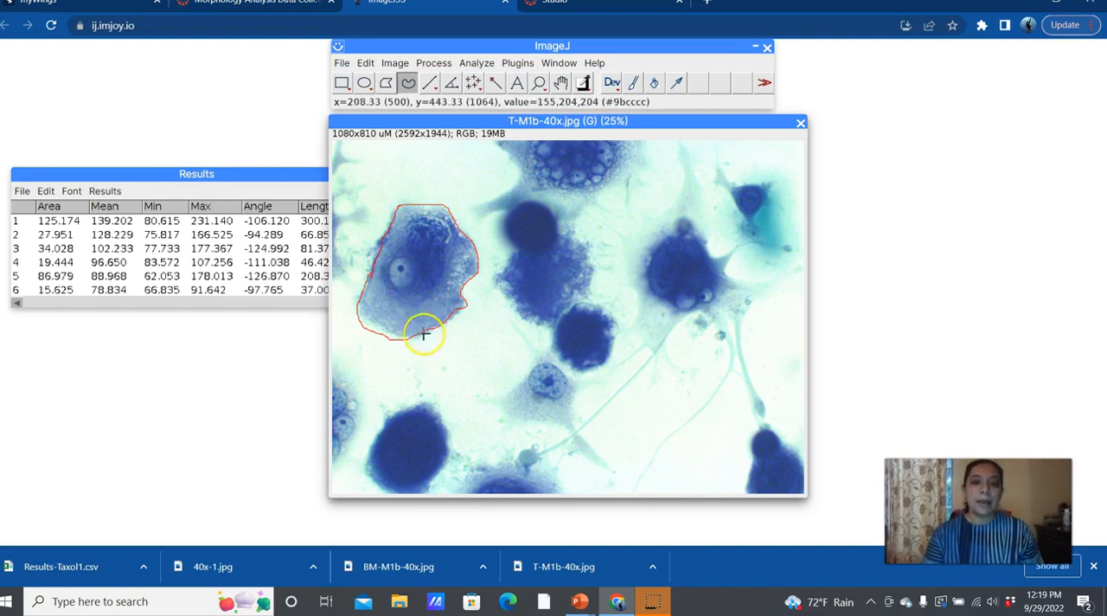
# Step: Retrace the outer edge of the large left cell with a closed freehand selection, measure it and bring the Results table to the front
pyautogui.click(375, 283)
pyautogui.moveTo(372, 269); pyautogui.dragTo(380, 246)
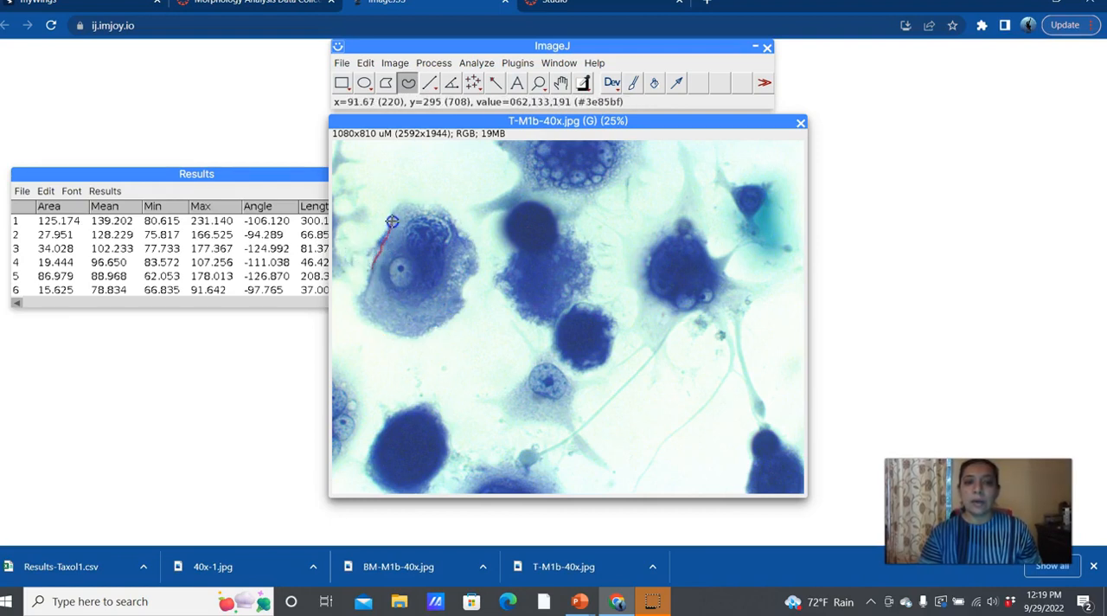
pyautogui.moveTo(404, 206)
pyautogui.mouseDown()
pyautogui.moveTo(452, 221)
pyautogui.moveTo(478, 263)
pyautogui.mouseUp()
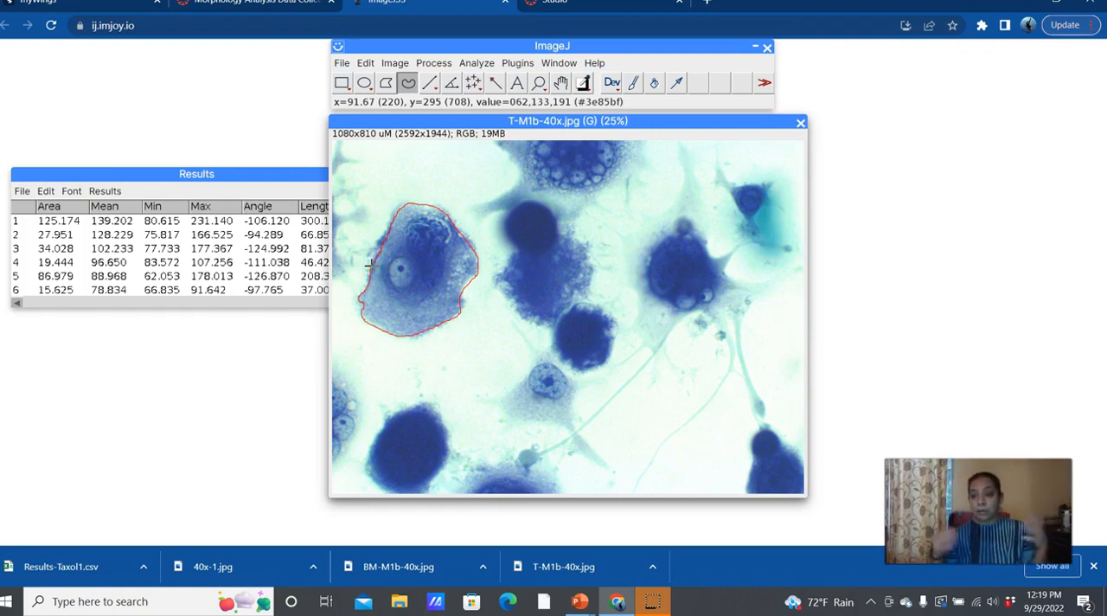
pyautogui.click(477, 62)
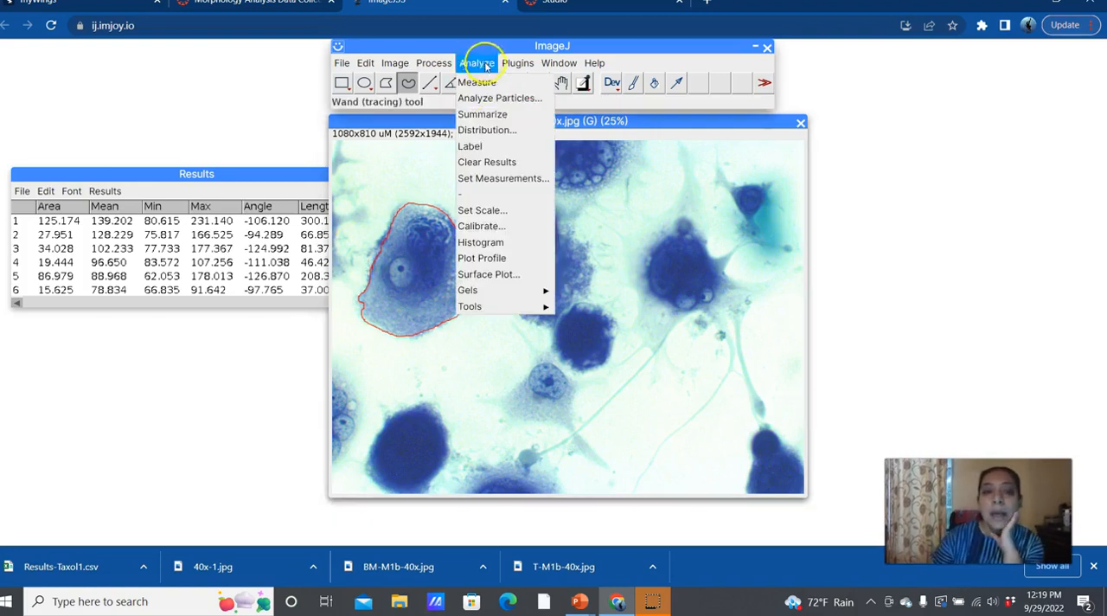
pyautogui.click(481, 84)
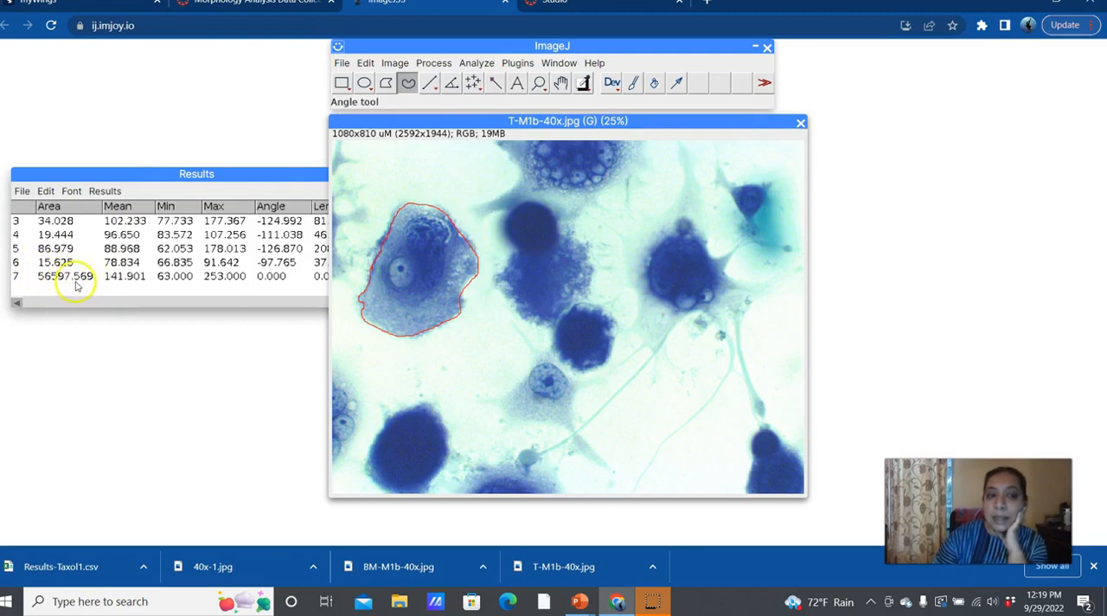
pyautogui.click(153, 173)
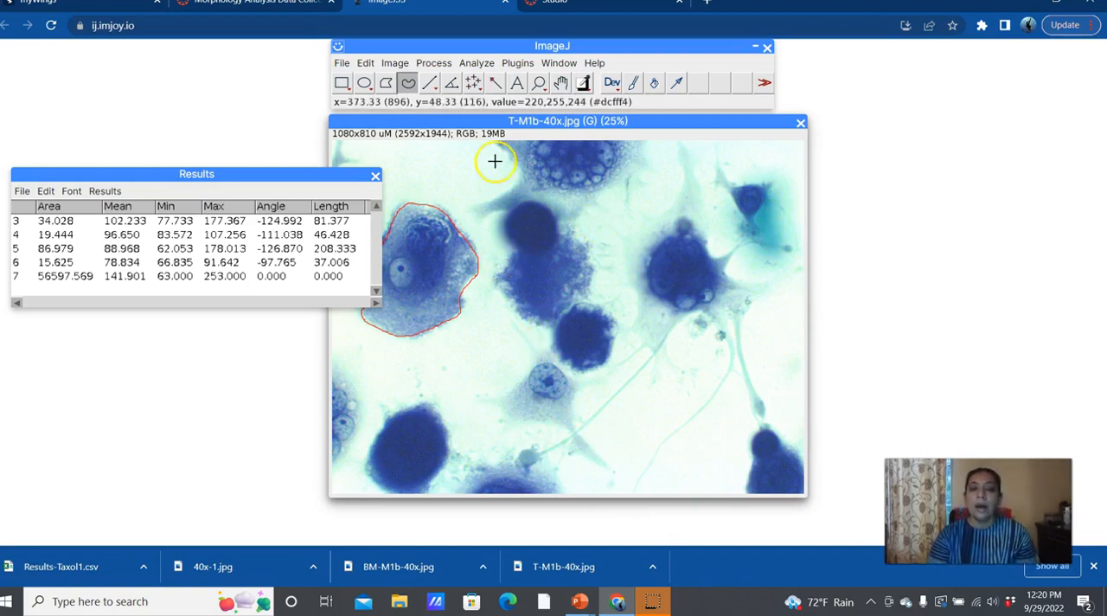
# Step: Fill the traced selection of the large left cell with the current colour
pyautogui.click(418, 63)
pyautogui.moveTo(407, 69)
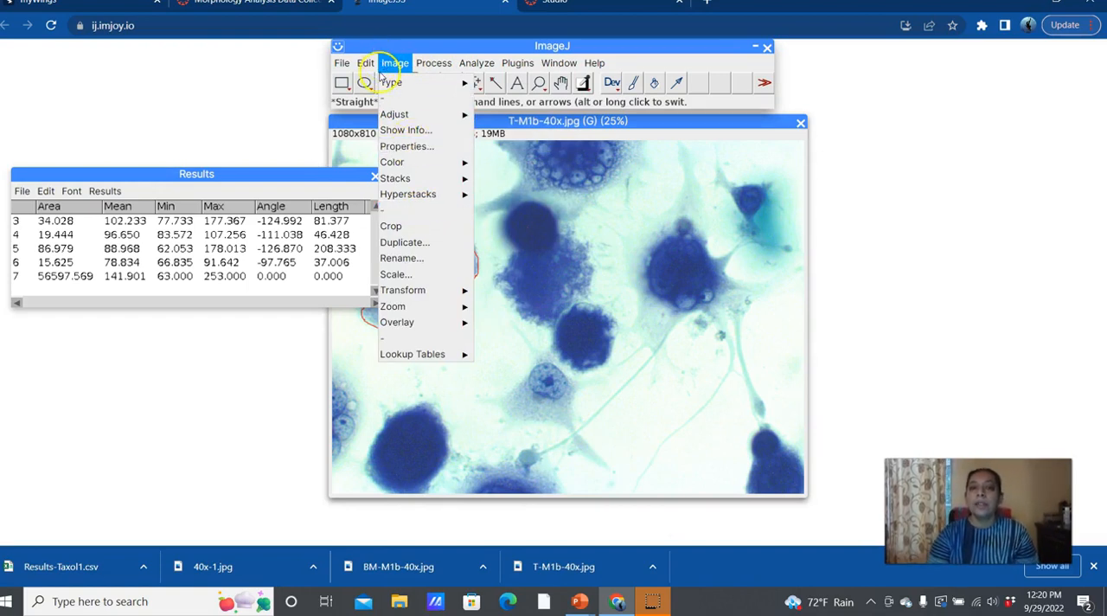
pyautogui.click(372, 69)
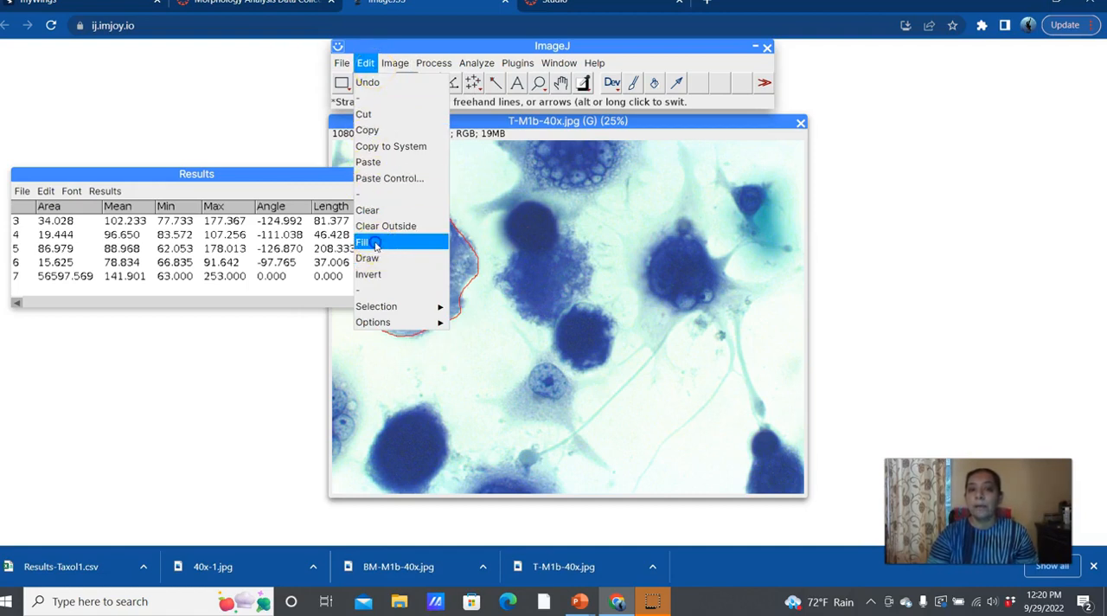
pyautogui.click(374, 245)
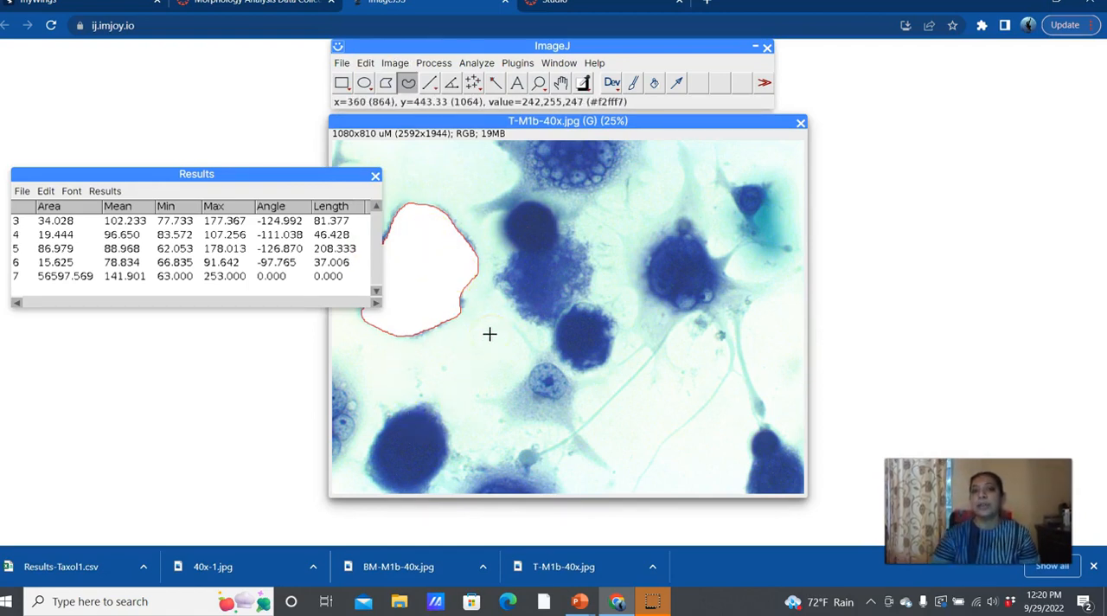
# Step: Trace a closed freehand selection around the dark round cell at the upper centre of the image and measure it
pyautogui.click(504, 223)
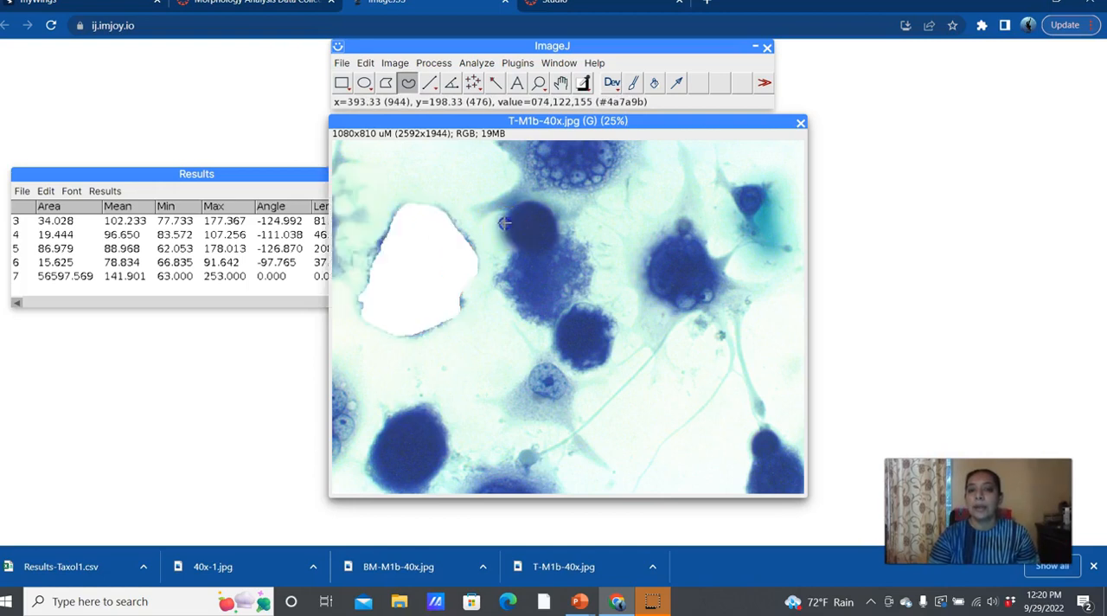
pyautogui.moveTo(536, 199); pyautogui.dragTo(552, 207)
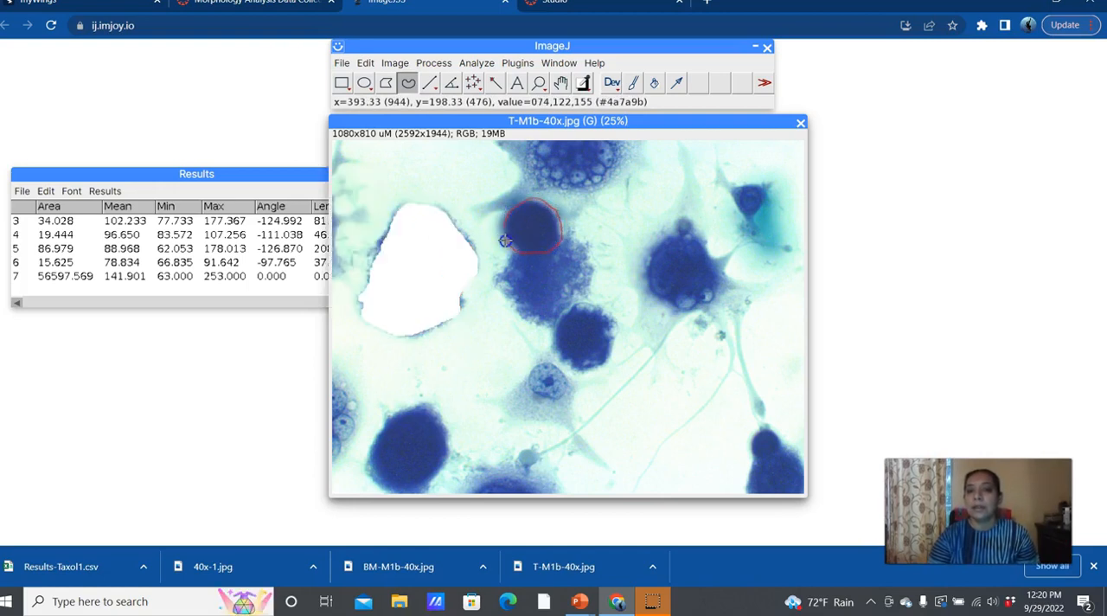
pyautogui.click(476, 64)
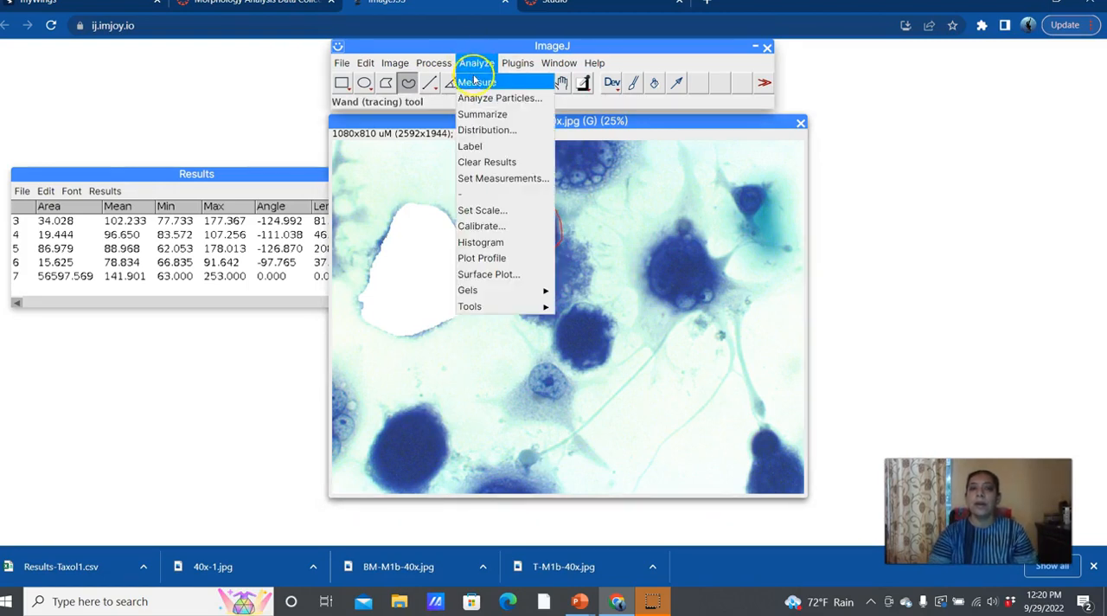
pyautogui.click(475, 83)
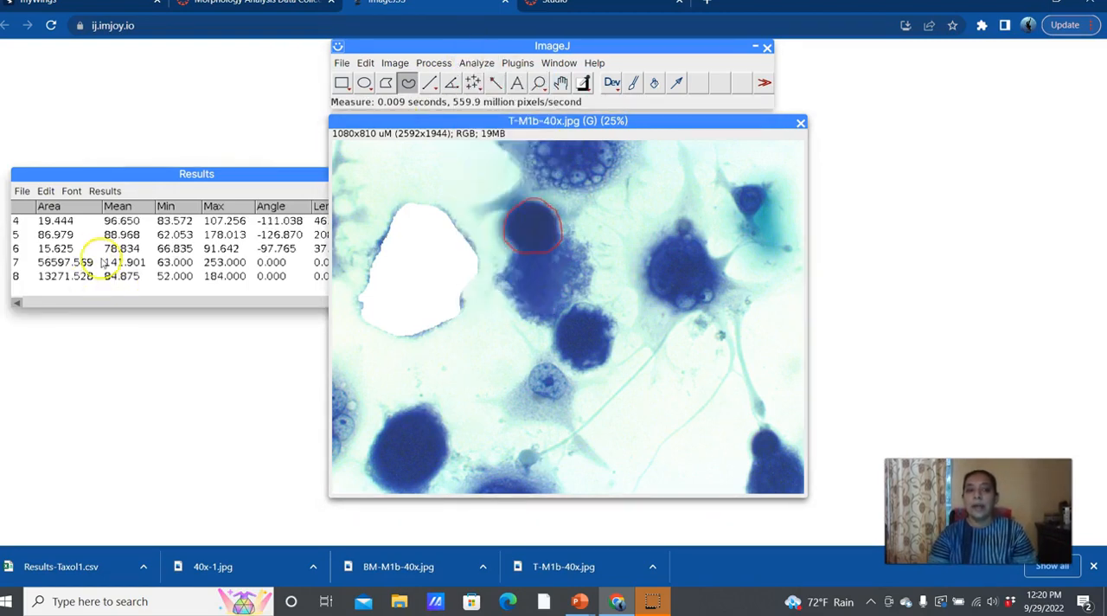
# Step: Check the image's scale settings and close them without changes
pyautogui.click(510, 64)
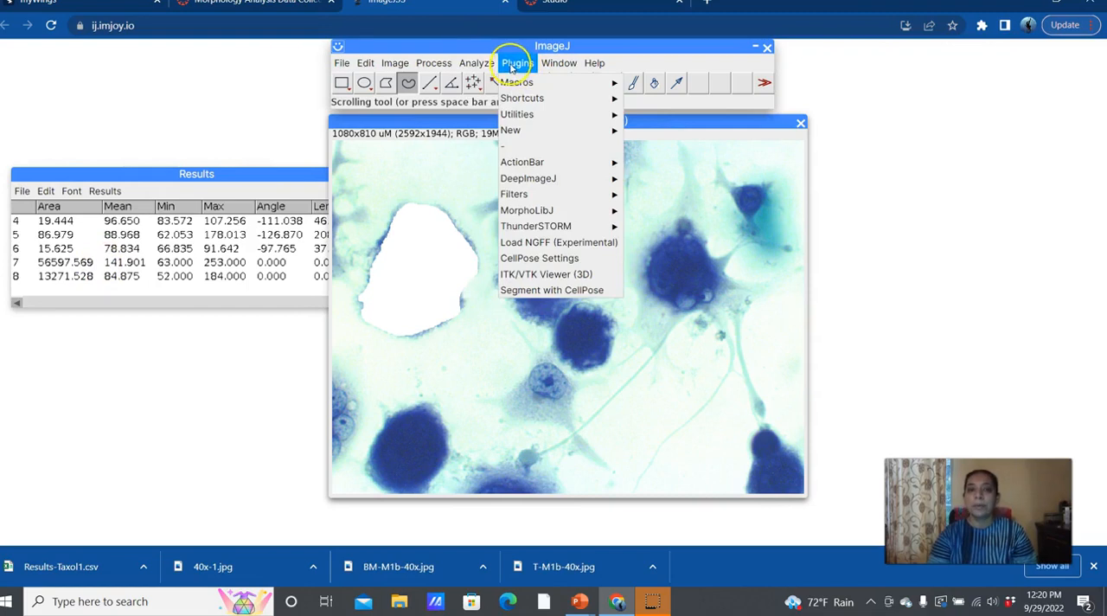
pyautogui.moveTo(489, 65)
pyautogui.moveTo(525, 65)
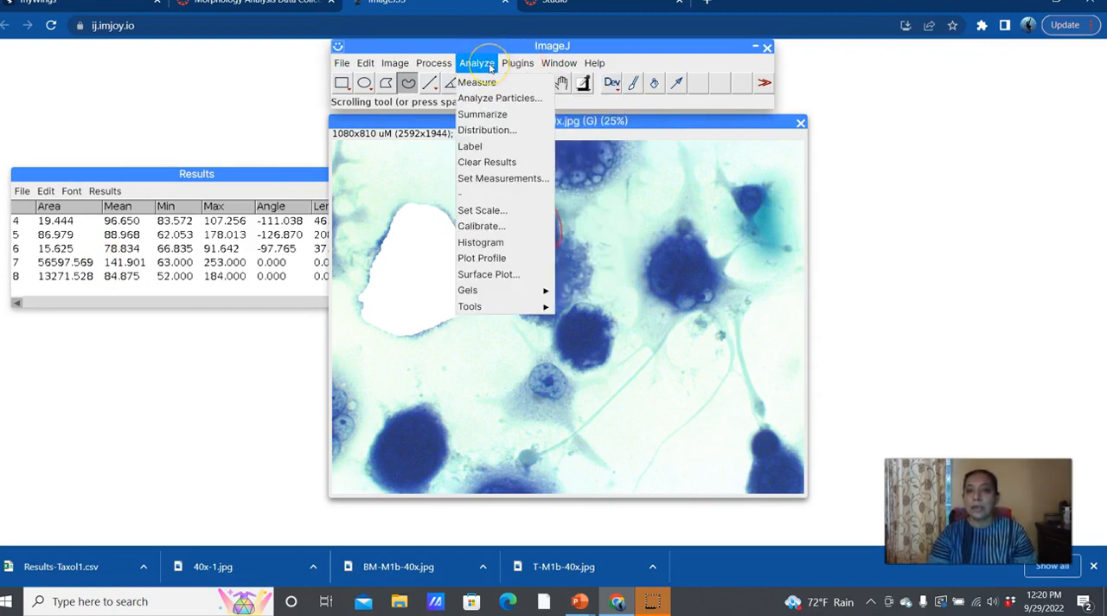
pyautogui.click(481, 210)
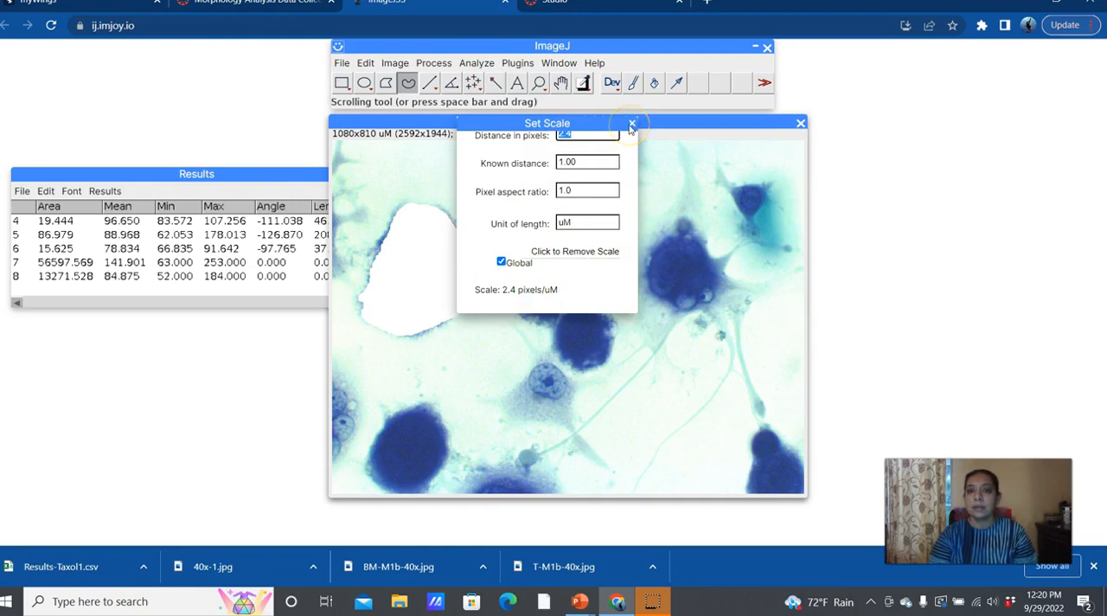
pyautogui.click(631, 125)
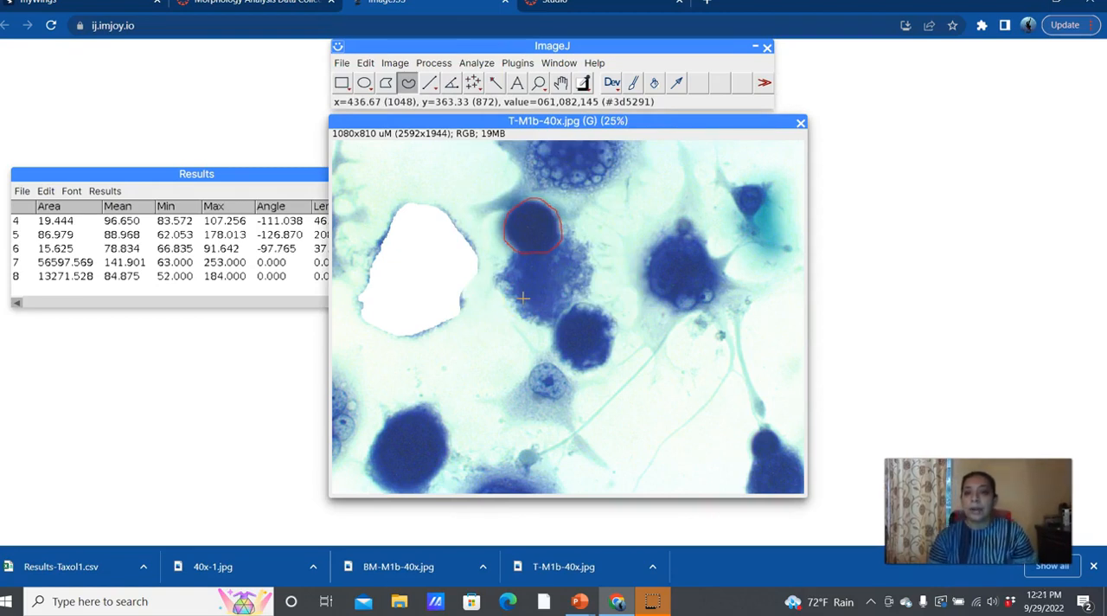
pyautogui.click(674, 326)
pyautogui.moveTo(674, 326); pyautogui.dragTo(545, 460)
pyautogui.click(518, 462)
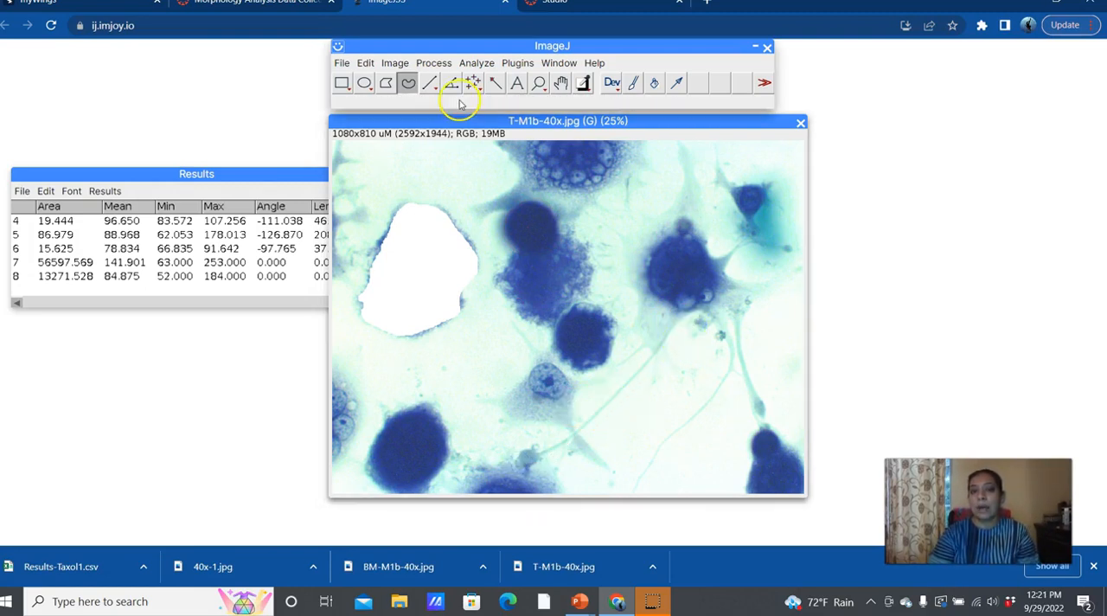
# Step: Draw a straight line about 480 uM long along the thin process extending down-left from the right-hand dark cell, and measure it
pyautogui.click(429, 82)
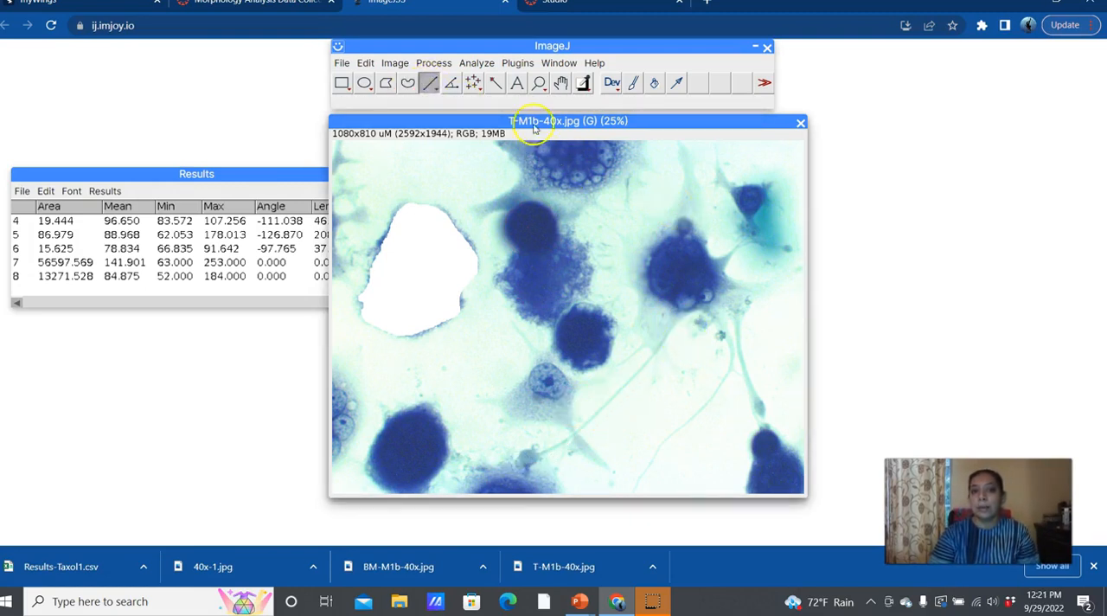
pyautogui.click(399, 64)
pyautogui.click(427, 76)
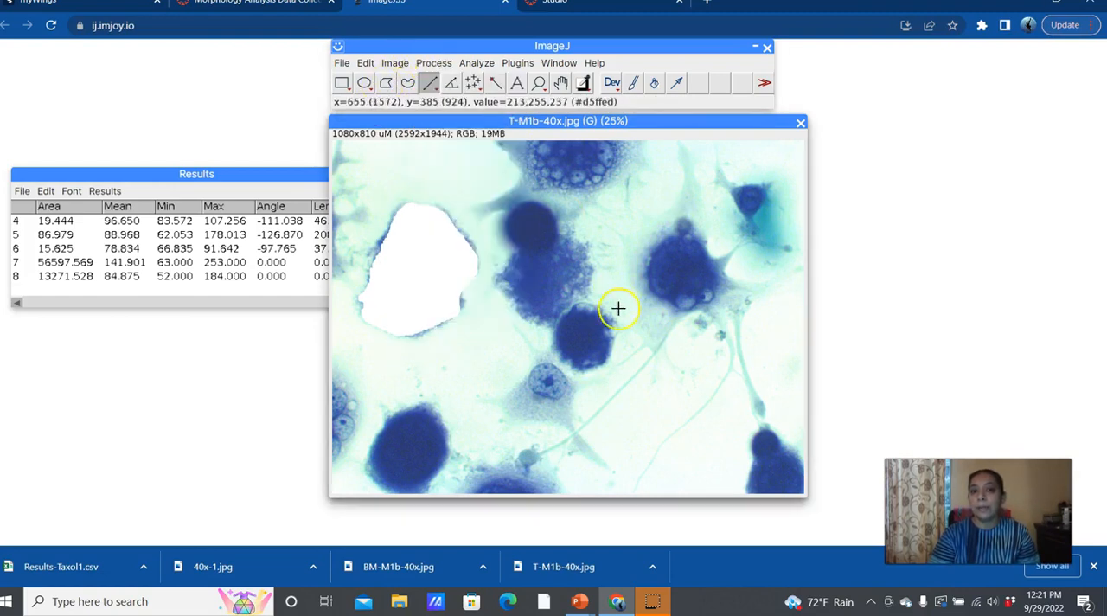
pyautogui.moveTo(682, 315); pyautogui.dragTo(530, 459)
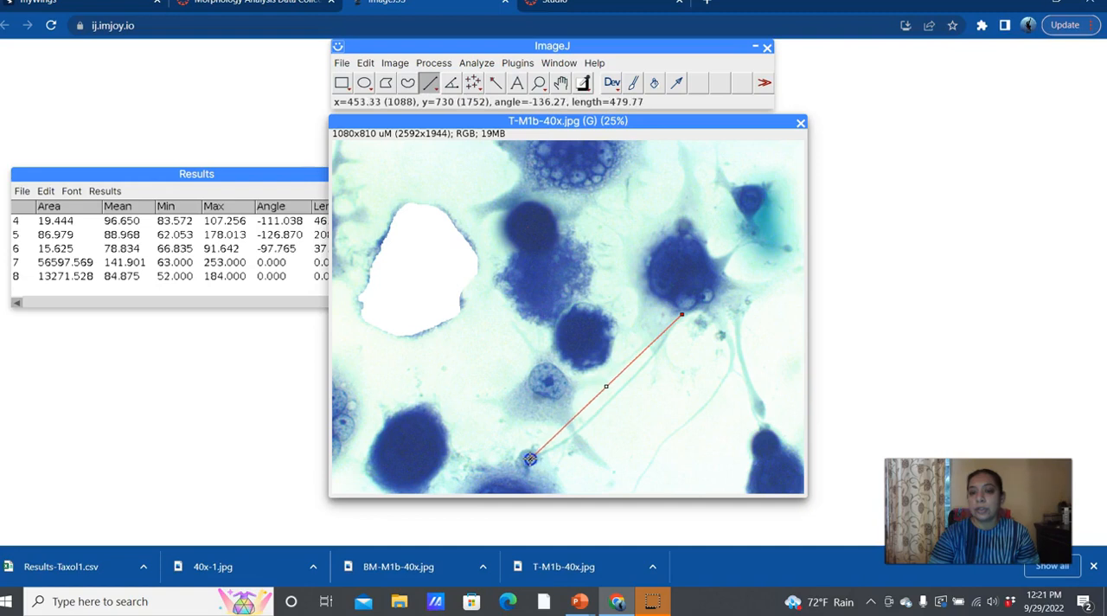
pyautogui.moveTo(606, 387)
pyautogui.mouseDown()
pyautogui.moveTo(615, 399)
pyautogui.moveTo(610, 389)
pyautogui.mouseUp()
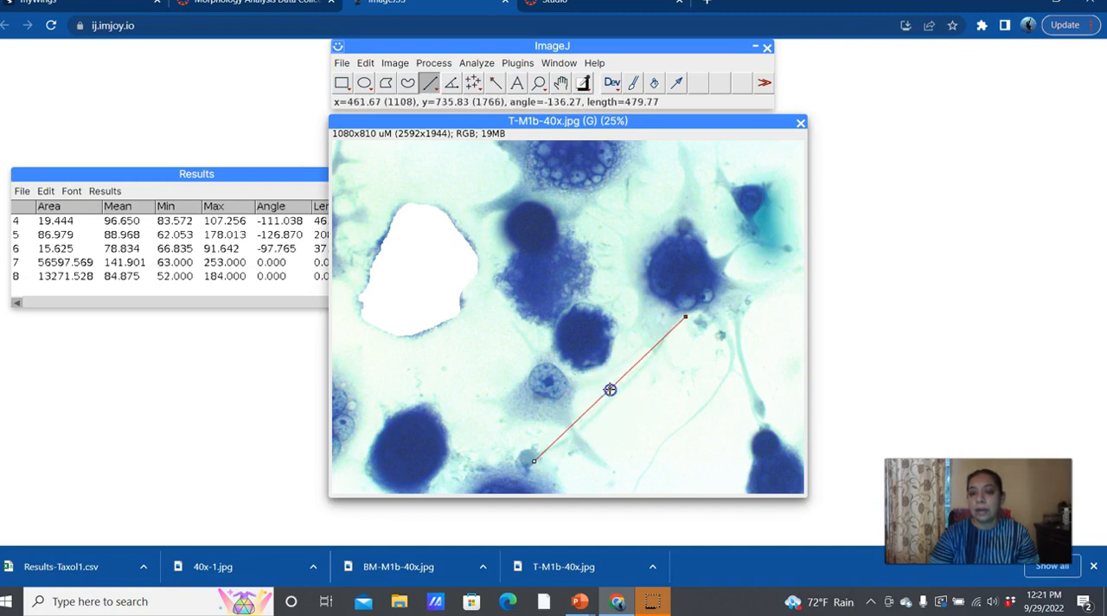
pyautogui.click(517, 62)
pyautogui.moveTo(449, 66)
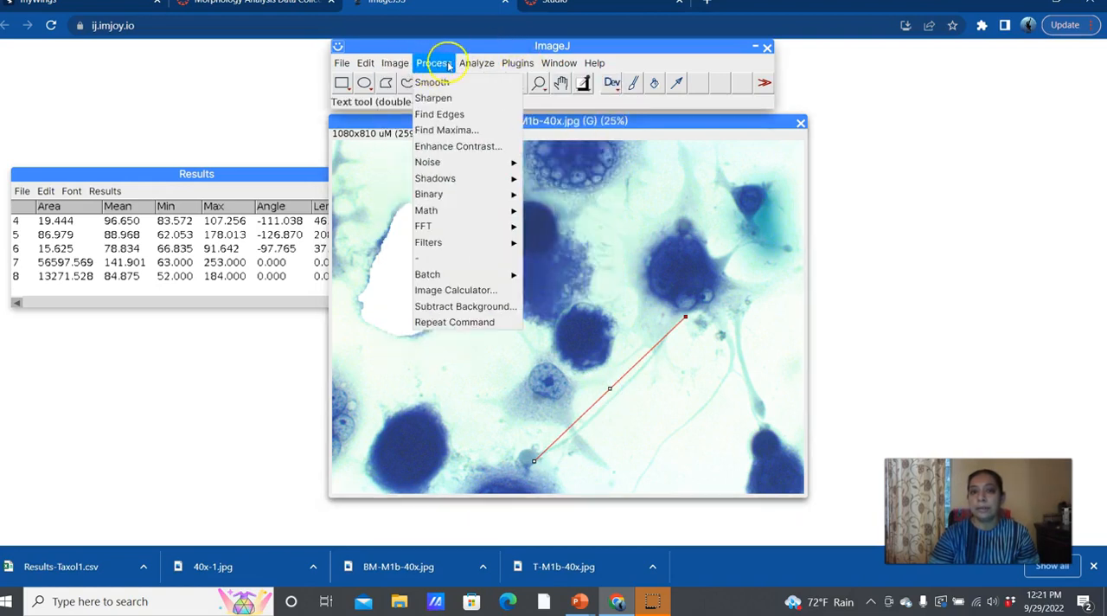
pyautogui.click(478, 84)
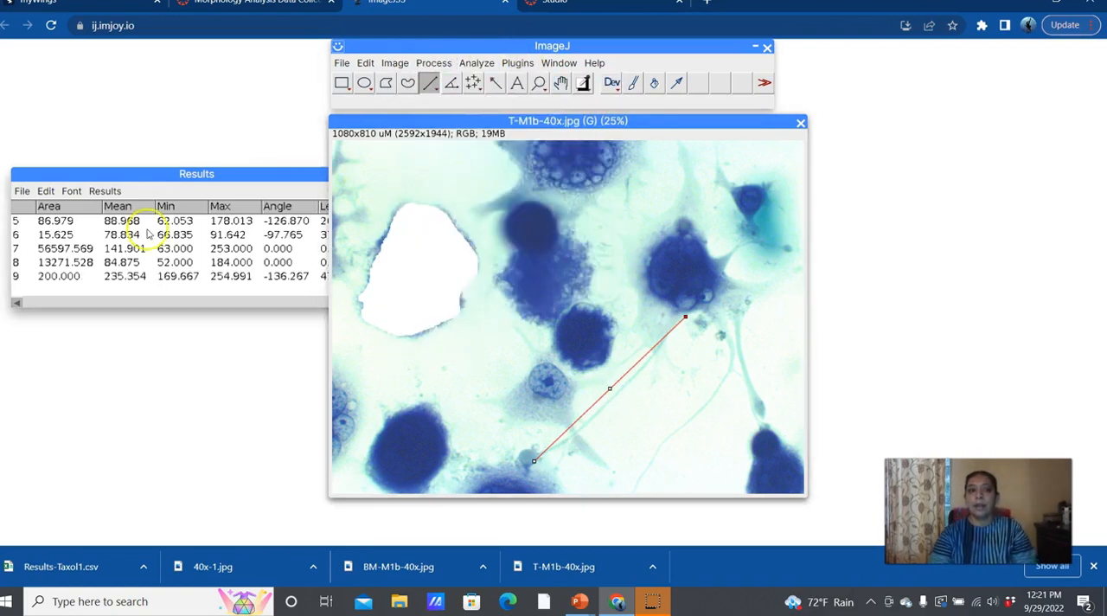
# Step: Move the T-M1b-40x.jpg image aside to view the BM-M1b-40x.jpg image behind it, and bring it back near its former place
pyautogui.moveTo(428, 121); pyautogui.dragTo(806, 163)
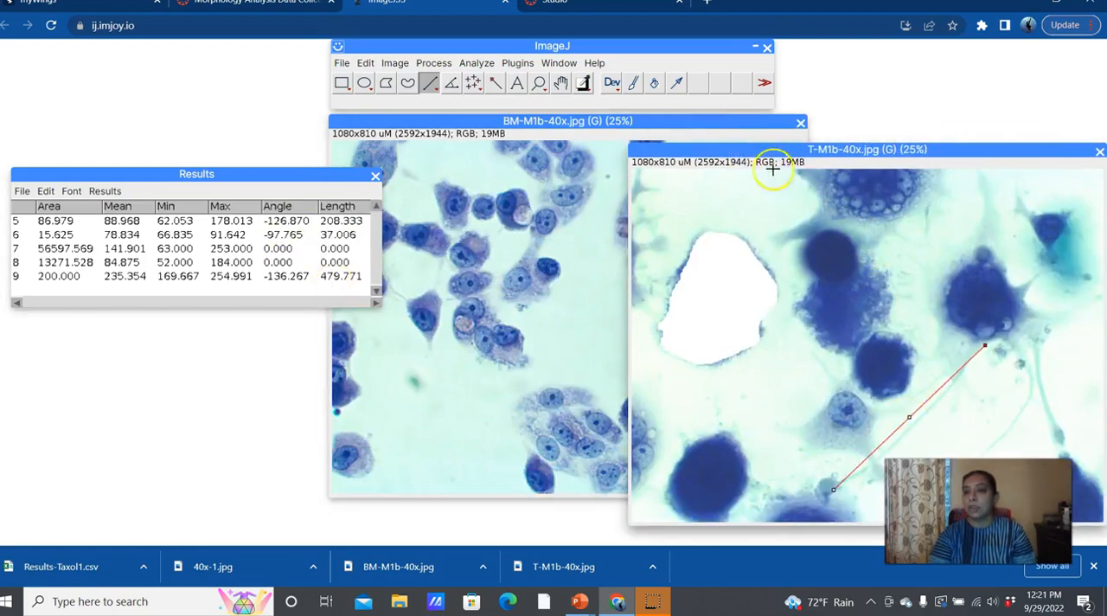
pyautogui.moveTo(759, 150); pyautogui.dragTo(526, 116)
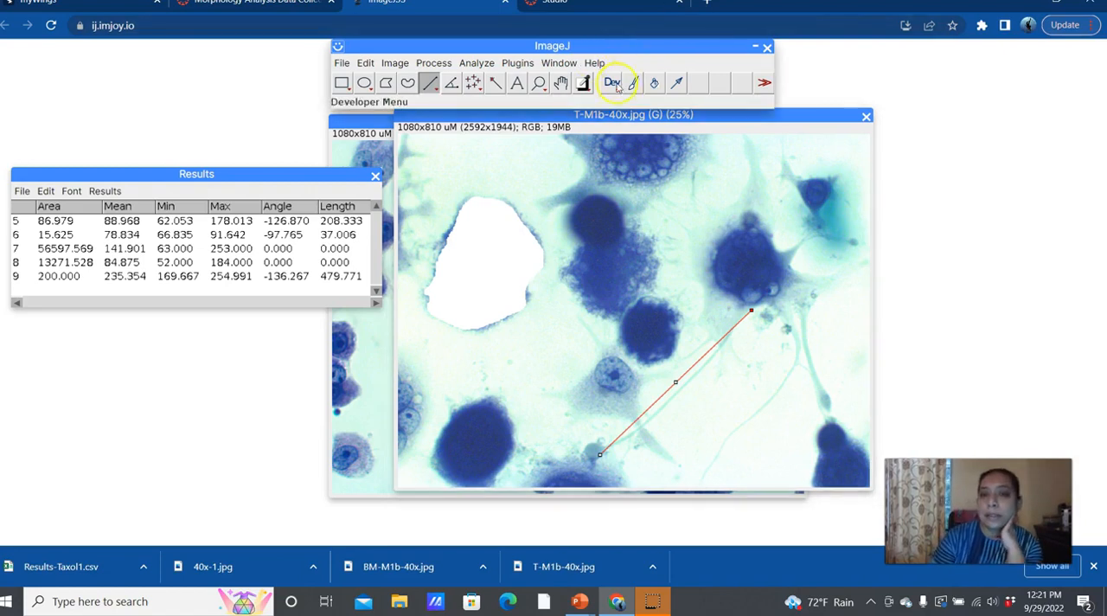
pyautogui.click(766, 83)
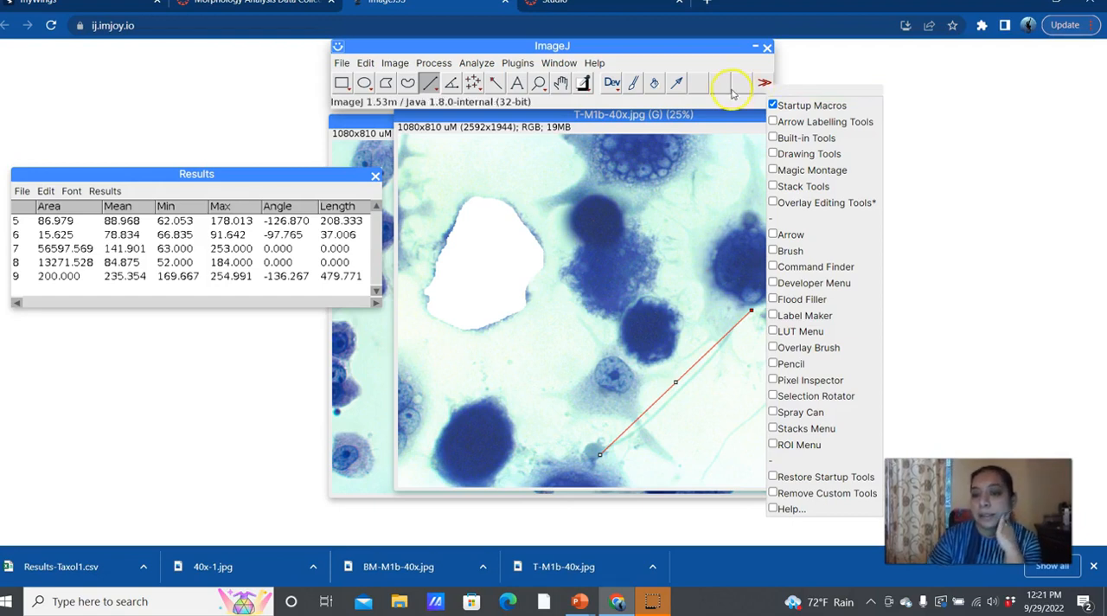
pyautogui.click(572, 65)
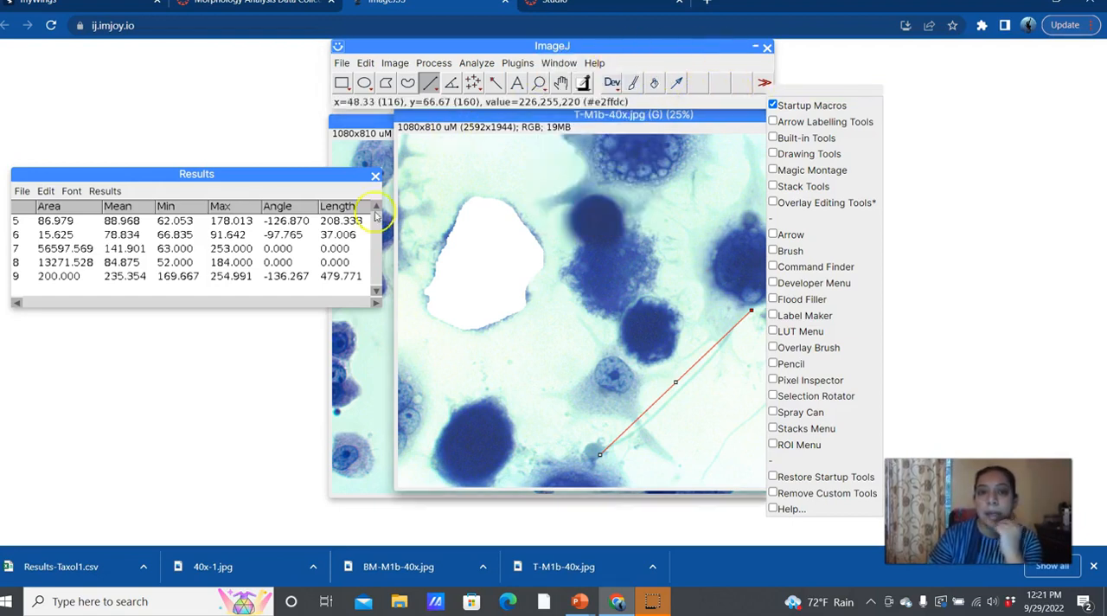
pyautogui.click(22, 593)
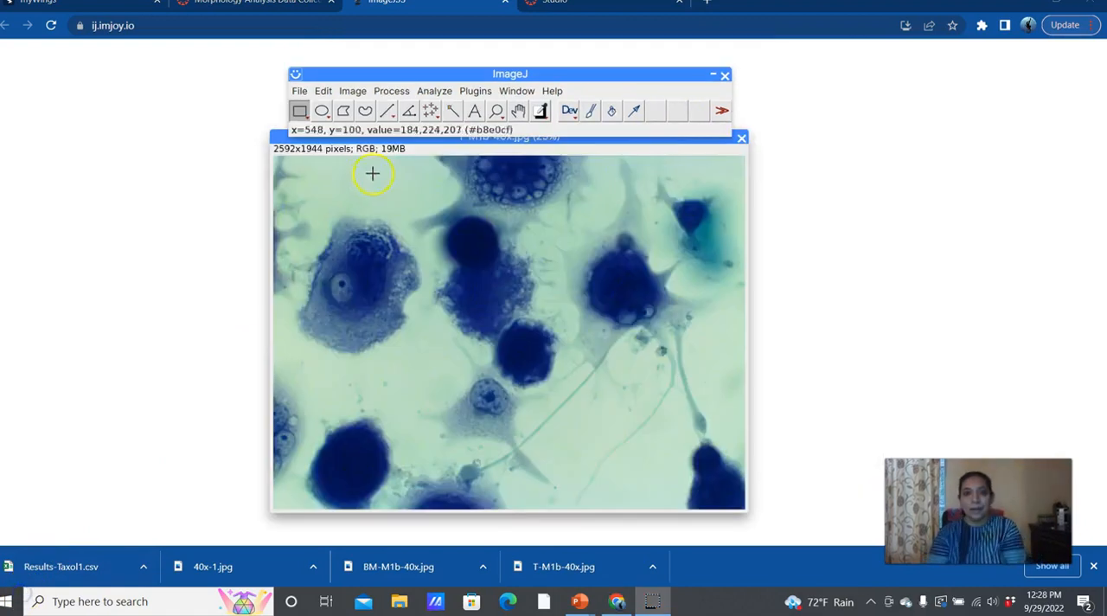
# Step: Add Shape descriptors, Fit ellipse and Perimeter to the set of recorded measurements and apply the settings
pyautogui.click(435, 91)
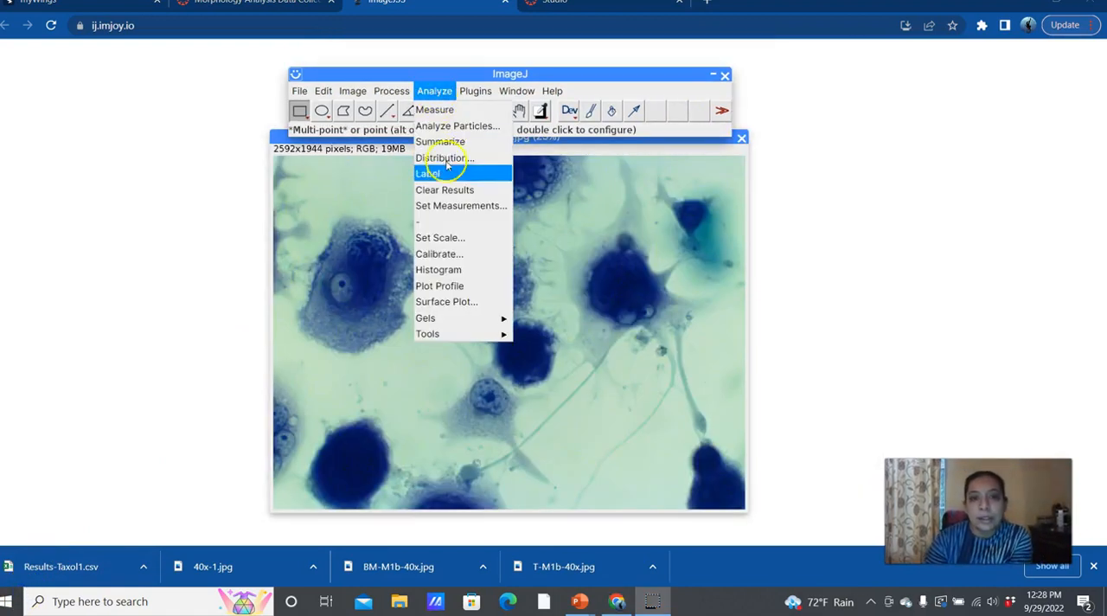
pyautogui.click(447, 206)
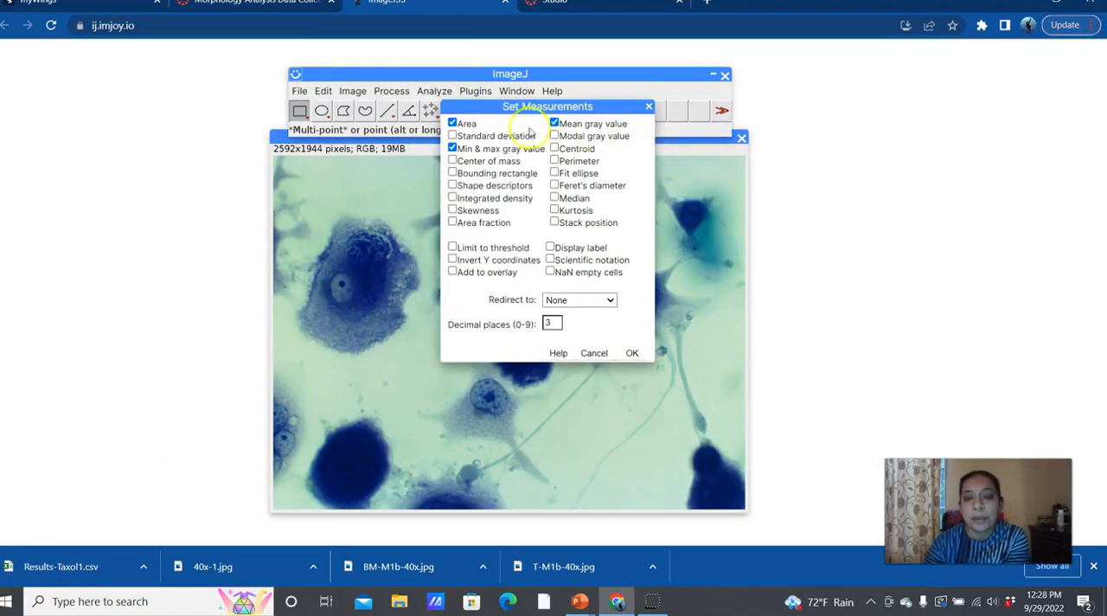
pyautogui.click(434, 91)
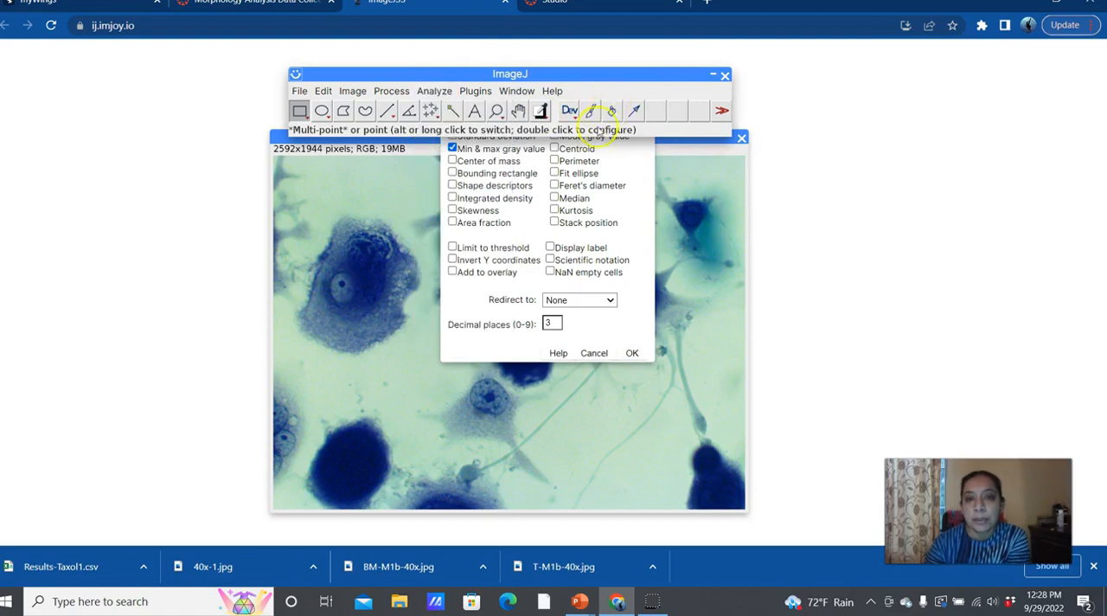
pyautogui.click(598, 155)
pyautogui.moveTo(590, 108); pyautogui.dragTo(963, 118)
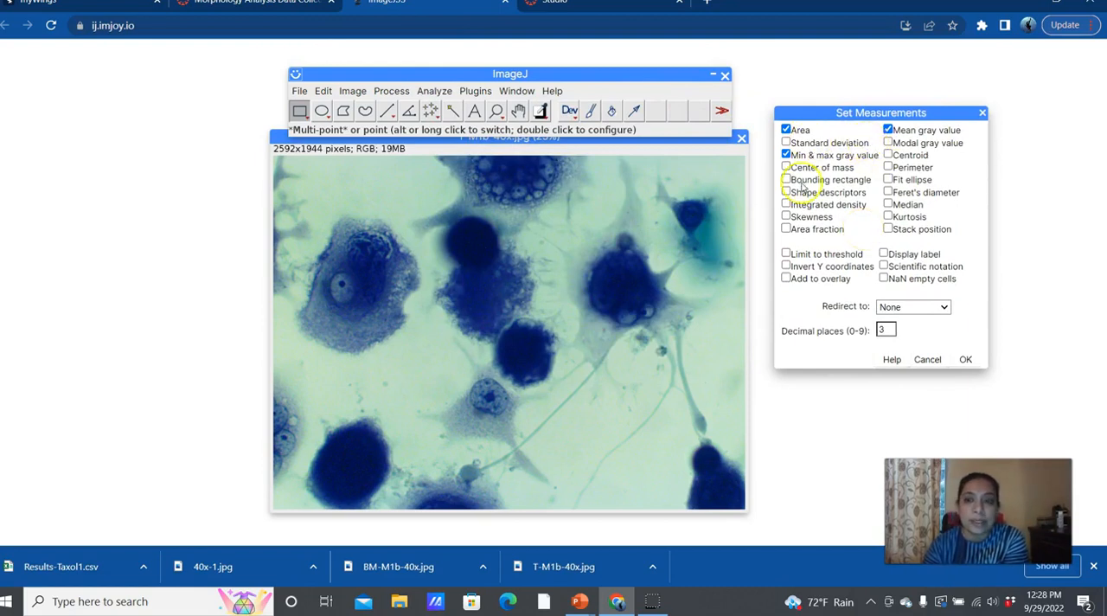
pyautogui.click(787, 192)
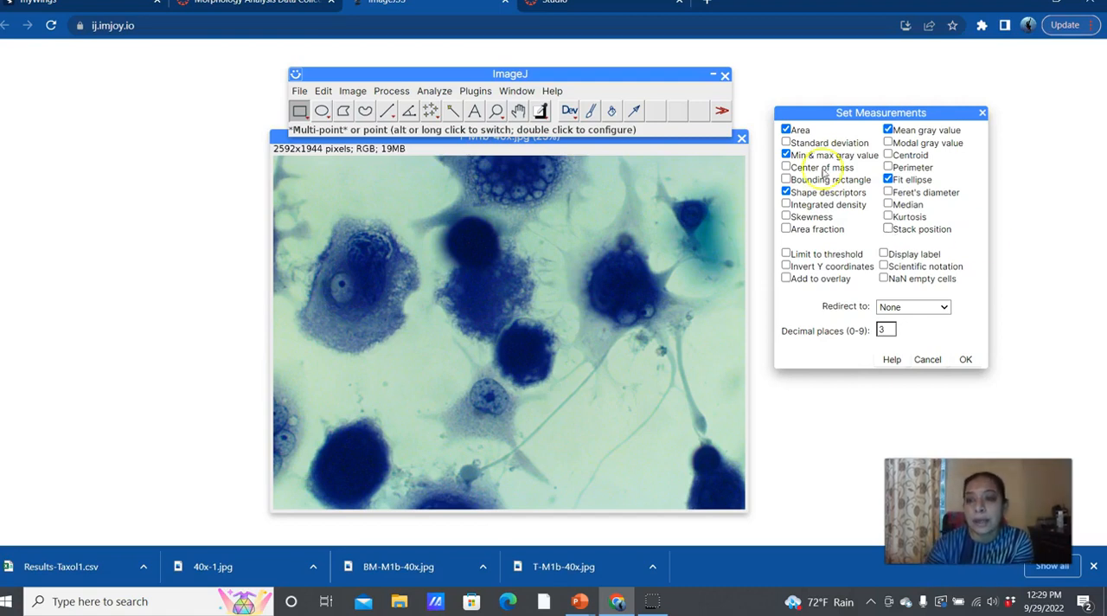
pyautogui.click(888, 167)
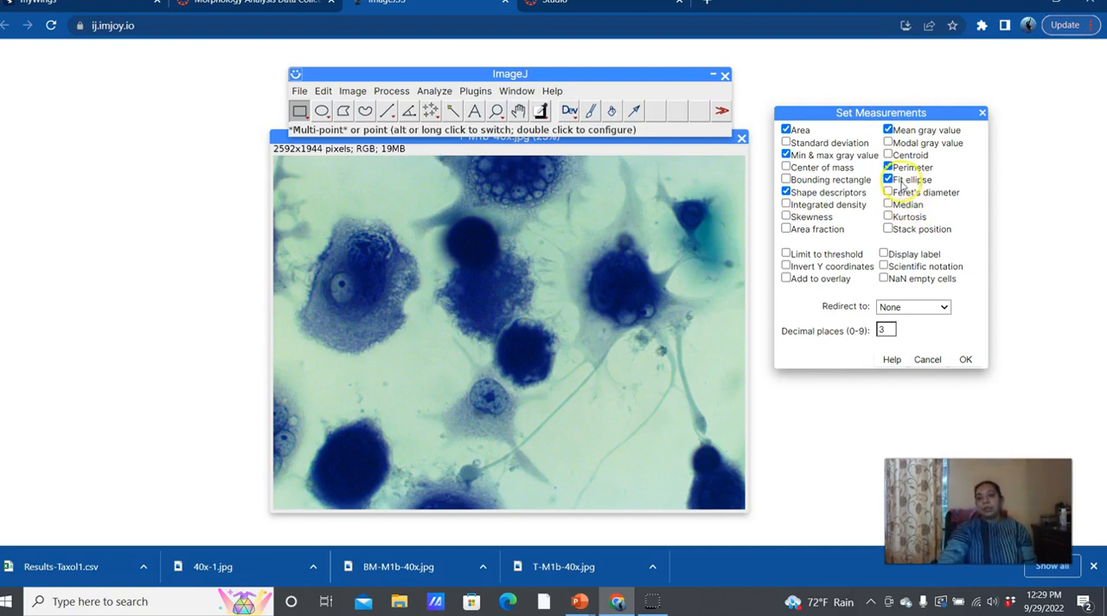
pyautogui.click(966, 359)
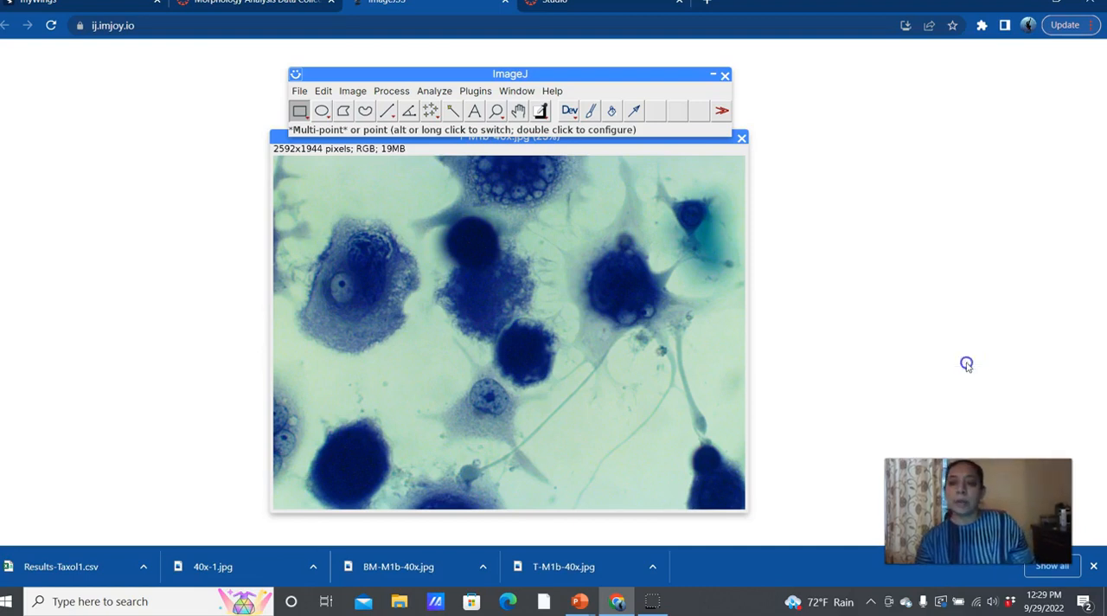
# Step: Trace the large pale-edged cell near the image's left side with a freehand selection and measure it
pyautogui.click(365, 111)
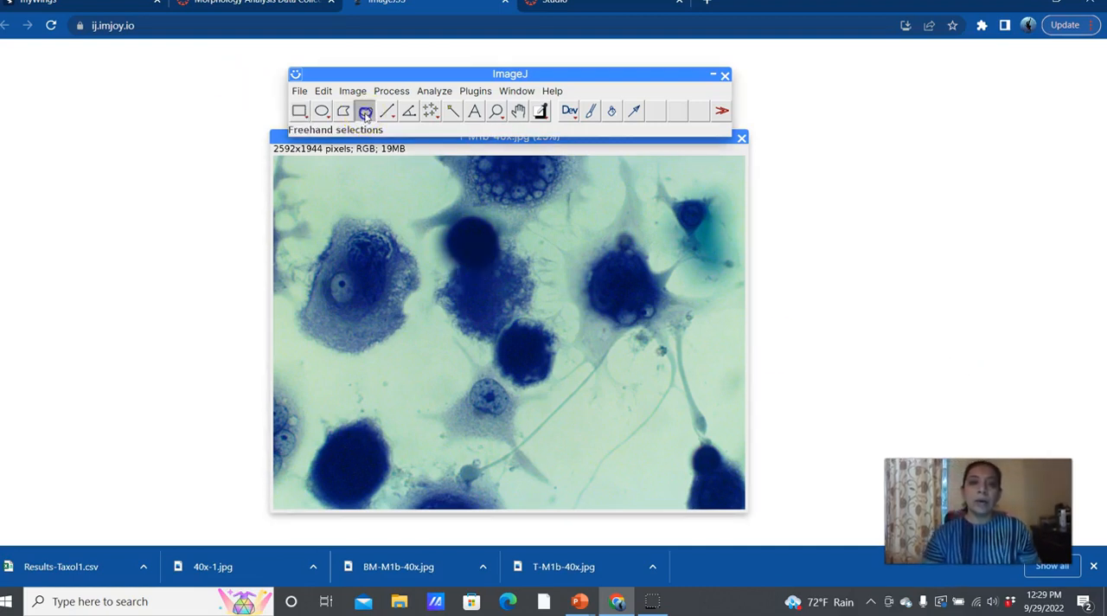
pyautogui.moveTo(300, 322); pyautogui.dragTo(308, 291)
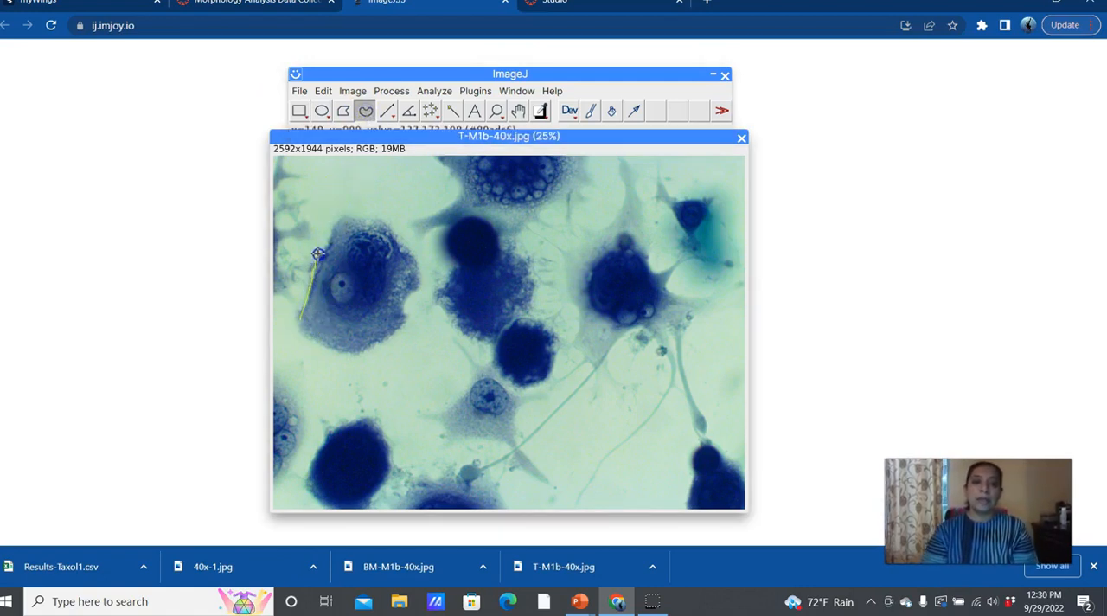
pyautogui.moveTo(351, 214); pyautogui.dragTo(387, 221)
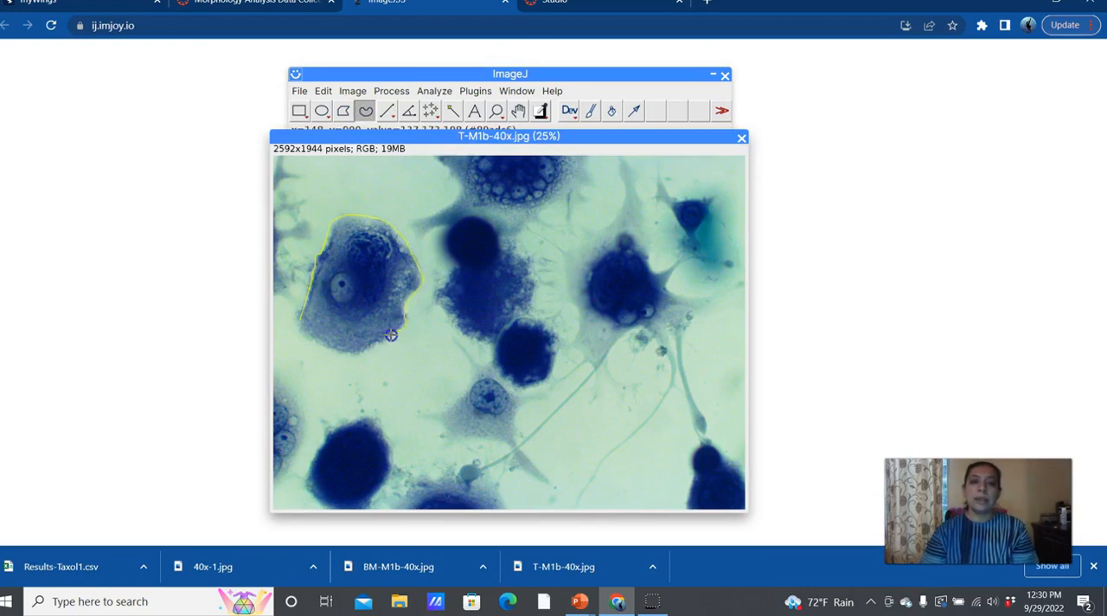
pyautogui.moveTo(361, 353)
pyautogui.mouseDown()
pyautogui.moveTo(329, 353)
pyautogui.moveTo(299, 320)
pyautogui.mouseUp()
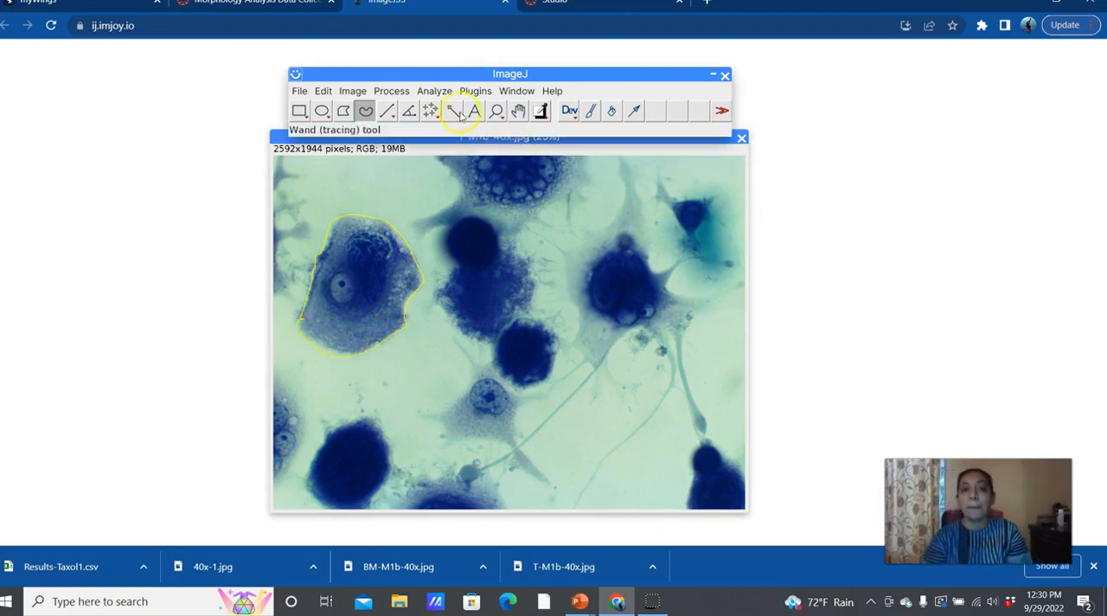
pyautogui.click(434, 91)
pyautogui.click(437, 111)
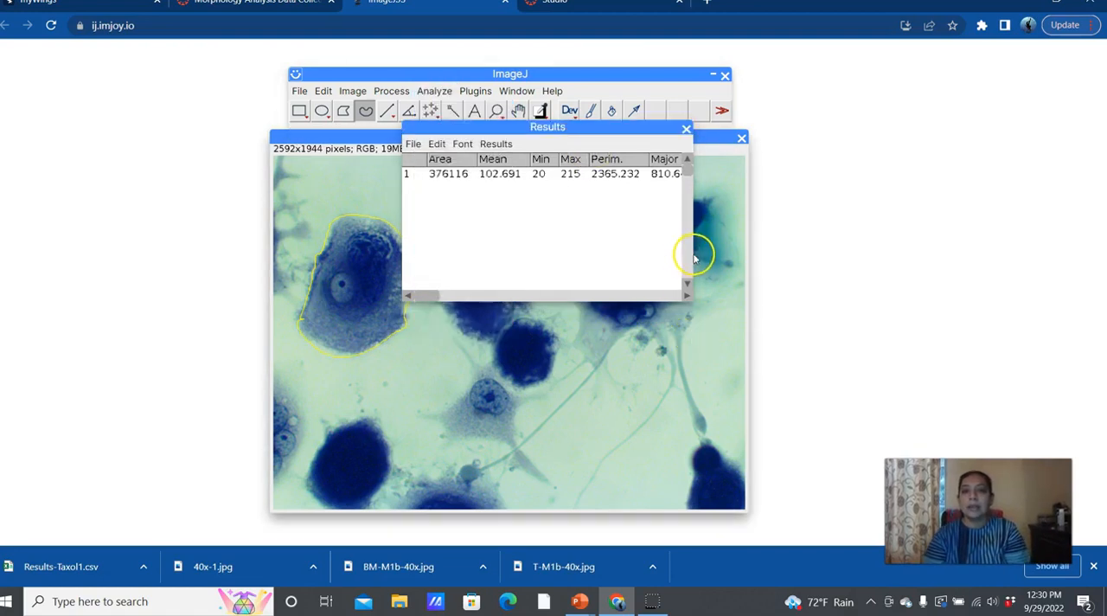
# Step: Widen the Results table to show the columns through Solidity, and move it off most of the cell image
pyautogui.moveTo(690, 296); pyautogui.dragTo(864, 275)
pyautogui.moveTo(870, 277); pyautogui.dragTo(1049, 263)
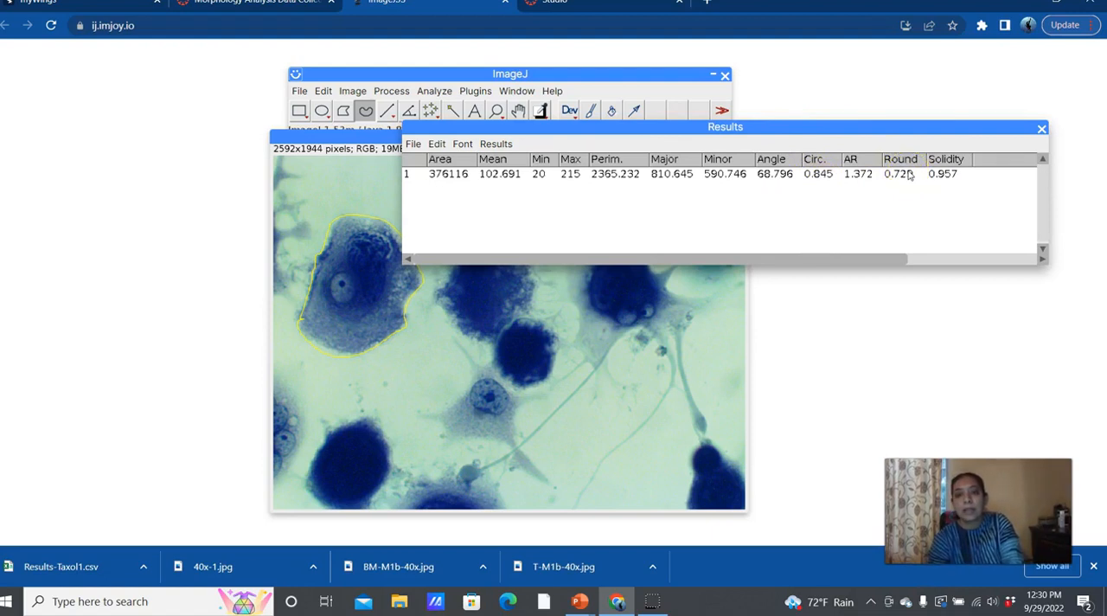
pyautogui.moveTo(908, 127); pyautogui.dragTo(1012, 48)
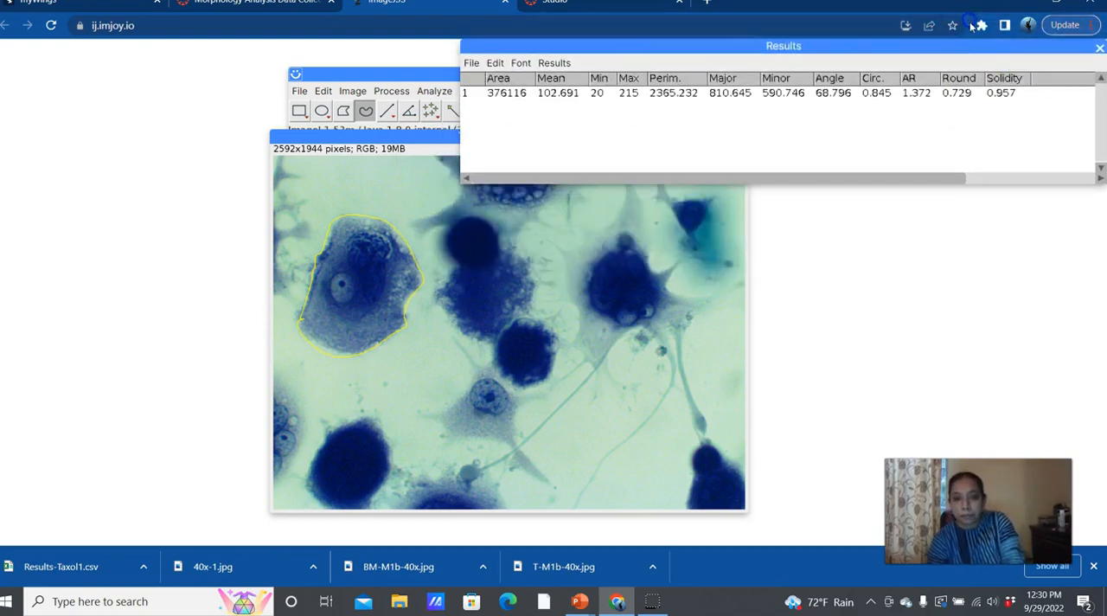
# Step: Trace the small round dark cell at the image's upper centre with a freehand selection, measure it and bring the Results table forward
pyautogui.click(497, 247)
pyautogui.moveTo(498, 247)
pyautogui.mouseDown()
pyautogui.moveTo(491, 227)
pyautogui.moveTo(449, 235)
pyautogui.mouseUp()
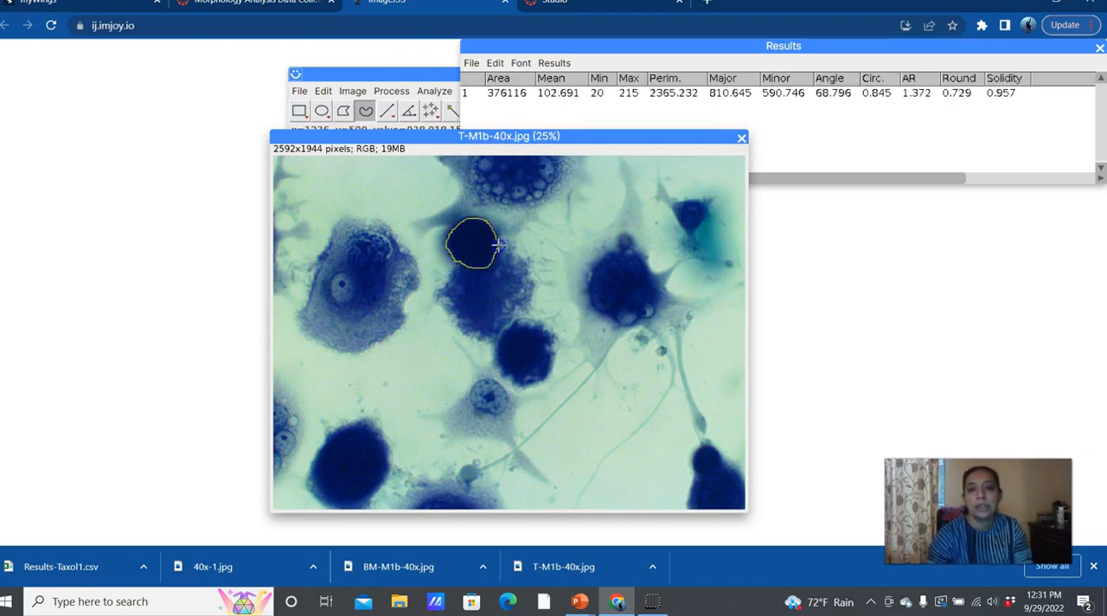
pyautogui.click(352, 91)
pyautogui.click(495, 63)
pyautogui.click(392, 91)
pyautogui.click(430, 91)
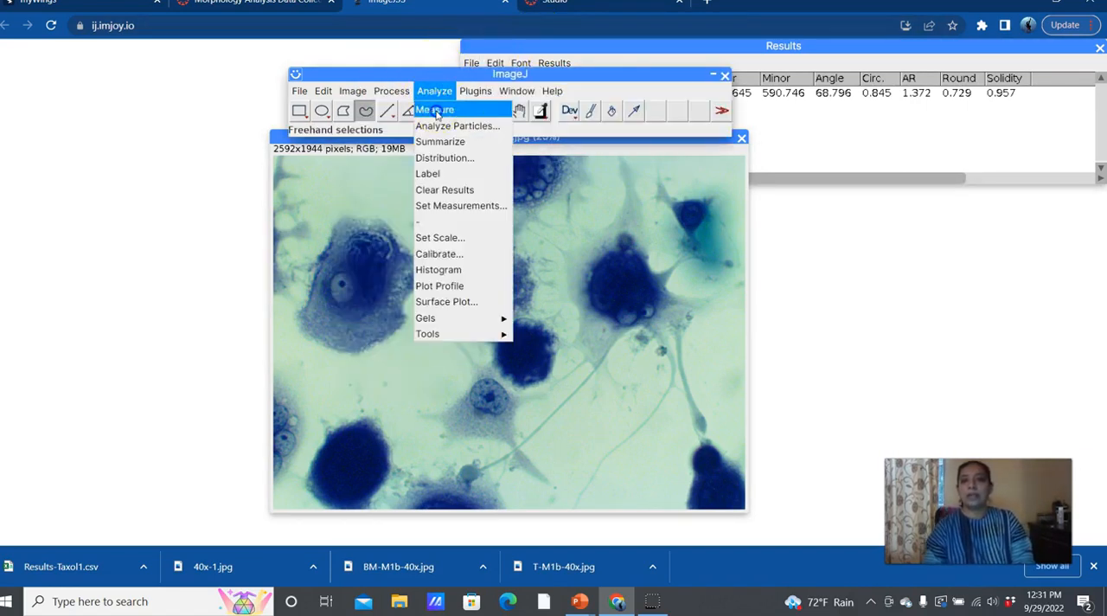
pyautogui.click(435, 111)
pyautogui.click(735, 83)
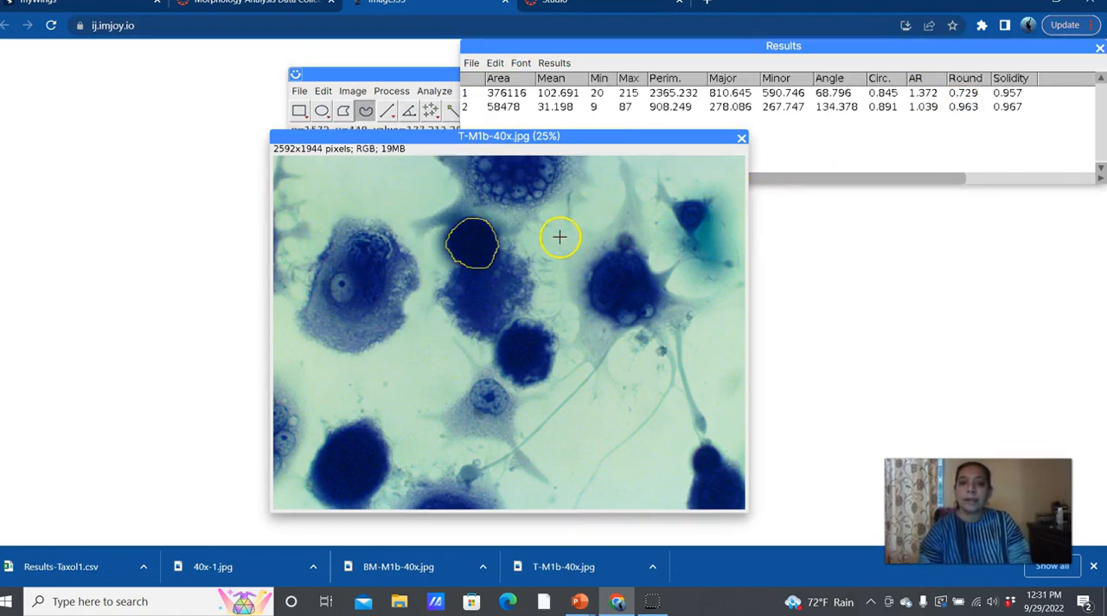
# Step: Trace the branched dark cell right of centre, including all its long thin processes, with a freehand selection and measure it
pyautogui.moveTo(565, 253)
pyautogui.mouseDown()
pyautogui.moveTo(593, 248)
pyautogui.moveTo(629, 207)
pyautogui.moveTo(621, 156)
pyautogui.moveTo(639, 182)
pyautogui.moveTo(647, 258)
pyautogui.moveTo(663, 266)
pyautogui.moveTo(692, 251)
pyautogui.moveTo(668, 290)
pyautogui.moveTo(719, 300)
pyautogui.moveTo(684, 346)
pyautogui.moveTo(712, 427)
pyautogui.moveTo(703, 430)
pyautogui.moveTo(690, 400)
pyautogui.moveTo(667, 321)
pyautogui.moveTo(668, 398)
pyautogui.moveTo(572, 510)
pyautogui.moveTo(645, 423)
pyautogui.moveTo(665, 371)
pyautogui.moveTo(661, 346)
pyautogui.moveTo(639, 328)
pyautogui.moveTo(524, 450)
pyautogui.moveTo(470, 477)
pyautogui.moveTo(508, 458)
pyautogui.moveTo(587, 371)
pyautogui.moveTo(589, 360)
pyautogui.moveTo(558, 380)
pyautogui.moveTo(578, 315)
pyautogui.moveTo(567, 266)
pyautogui.moveTo(540, 236)
pyautogui.mouseUp()
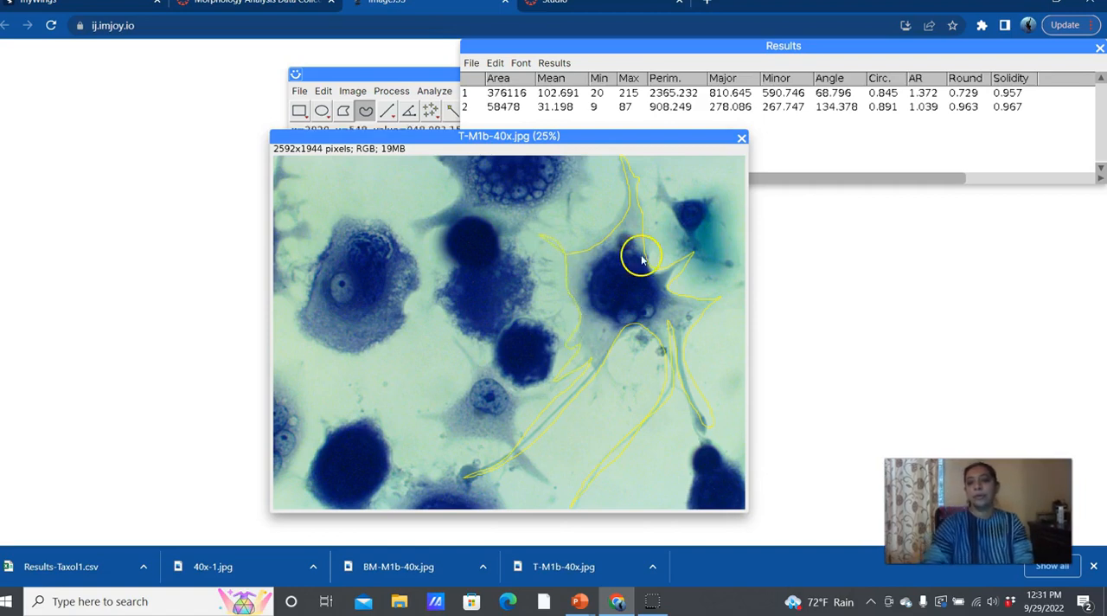
pyautogui.click(370, 107)
pyautogui.click(432, 90)
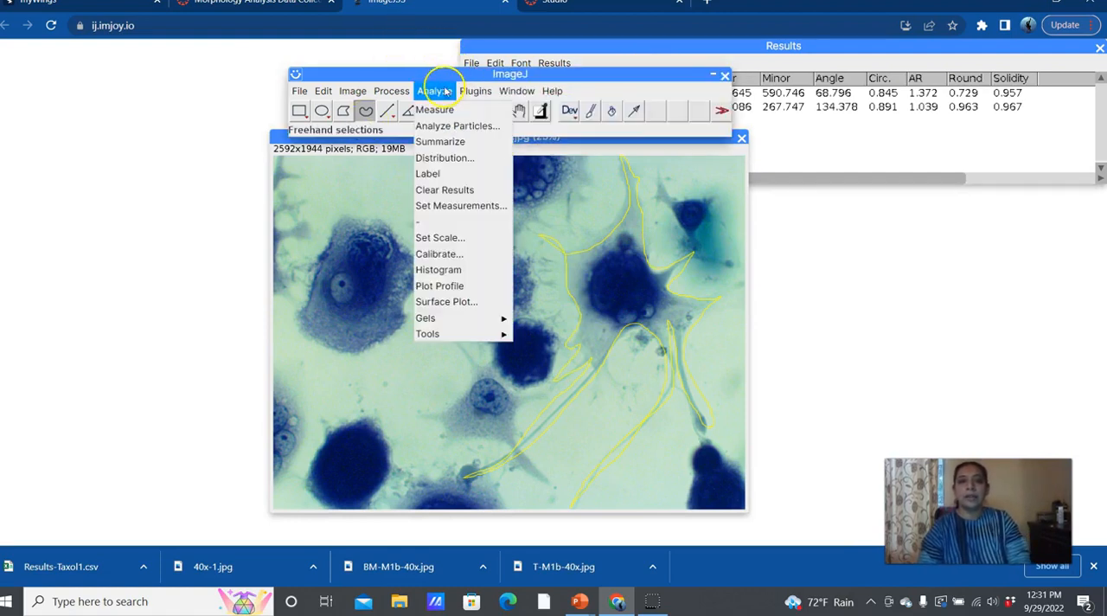
pyautogui.click(441, 111)
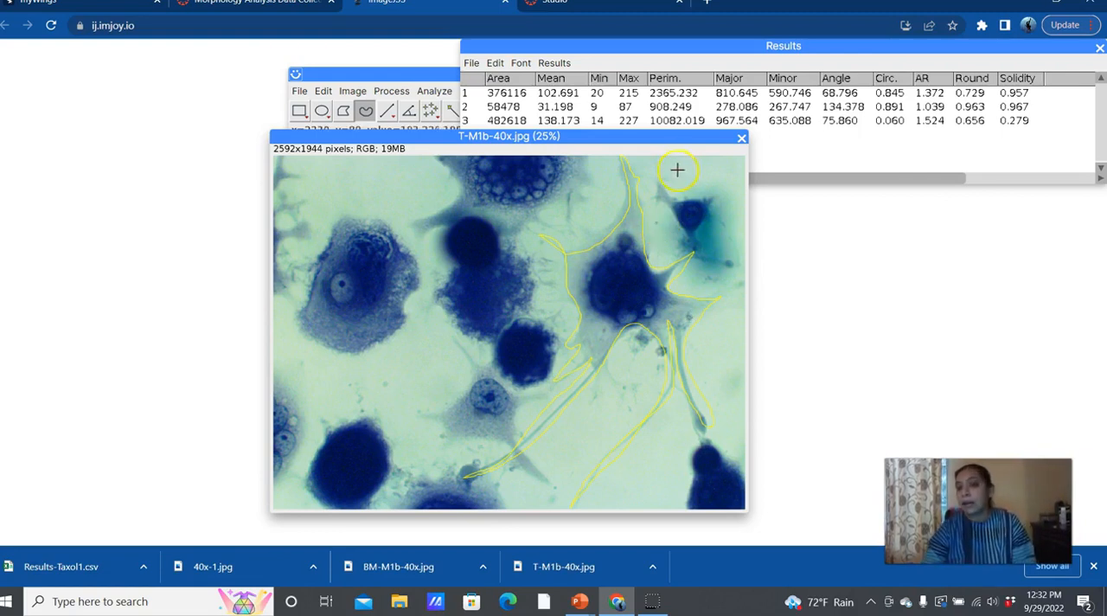
# Step: Trace the small triangular cell in the image's upper right corner freehand, measure it twice, and move the image clear of the Results table
pyautogui.moveTo(656, 167)
pyautogui.mouseDown()
pyautogui.moveTo(655, 198)
pyautogui.moveTo(695, 250)
pyautogui.moveTo(711, 197)
pyautogui.moveTo(681, 200)
pyautogui.moveTo(656, 170)
pyautogui.mouseUp()
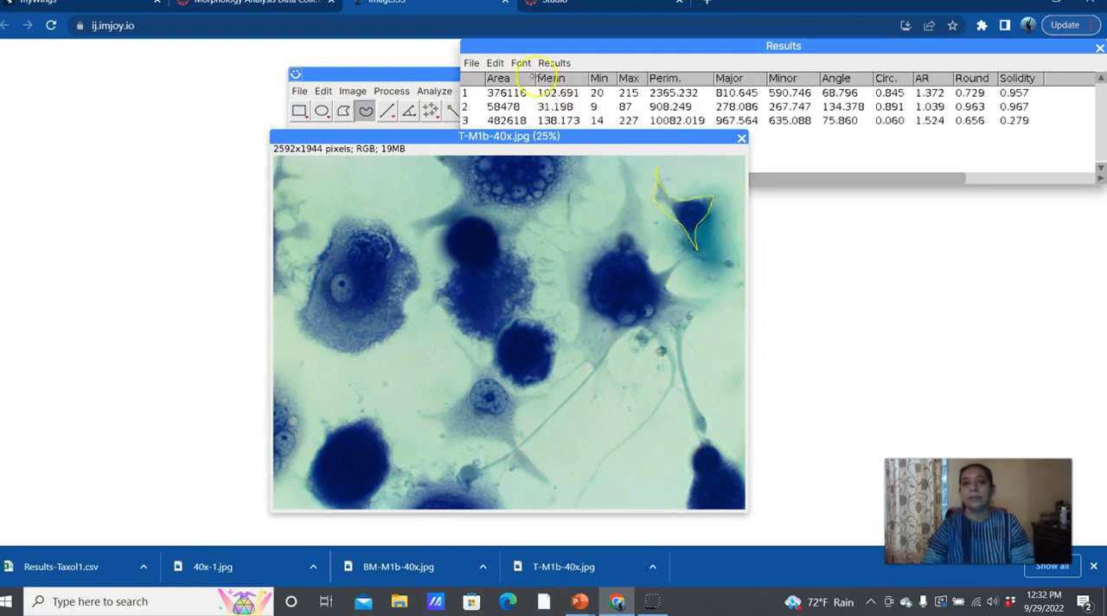
pyautogui.click(391, 91)
pyautogui.click(441, 123)
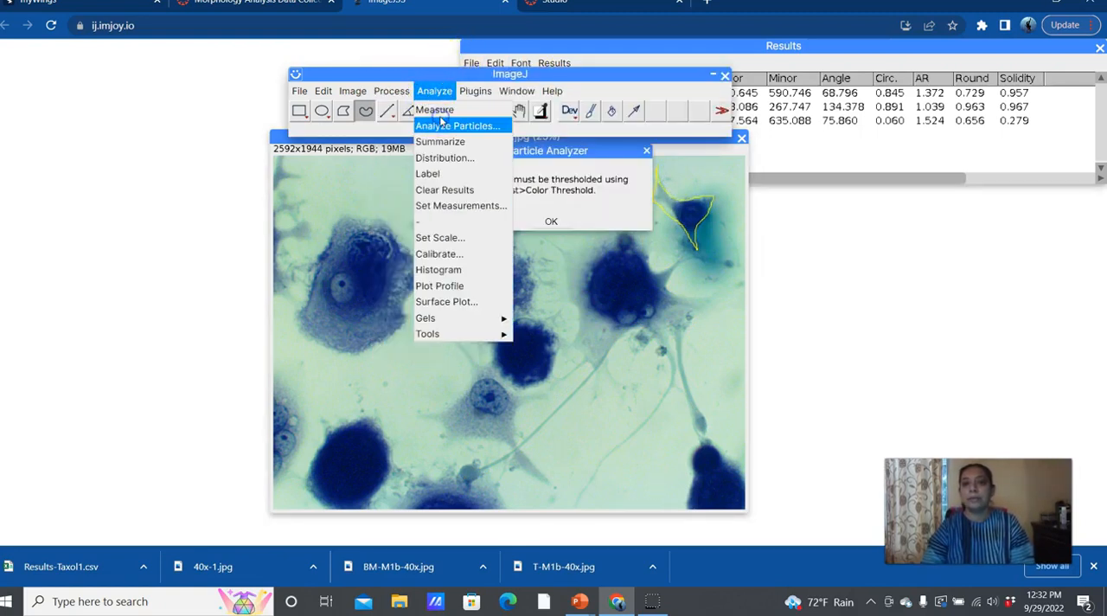
pyautogui.click(449, 110)
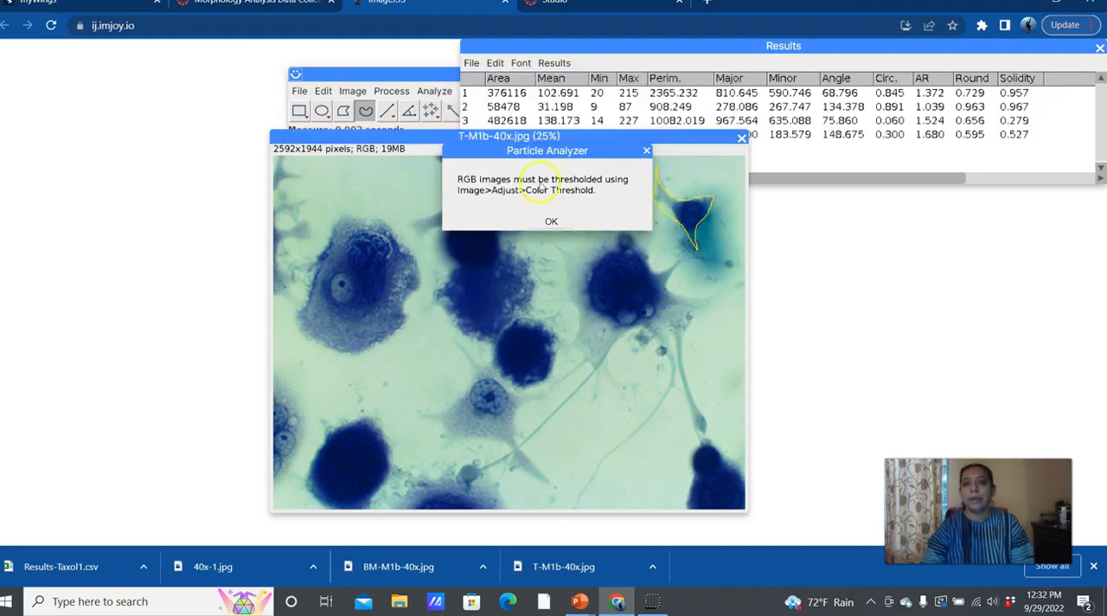
pyautogui.click(552, 221)
pyautogui.click(430, 91)
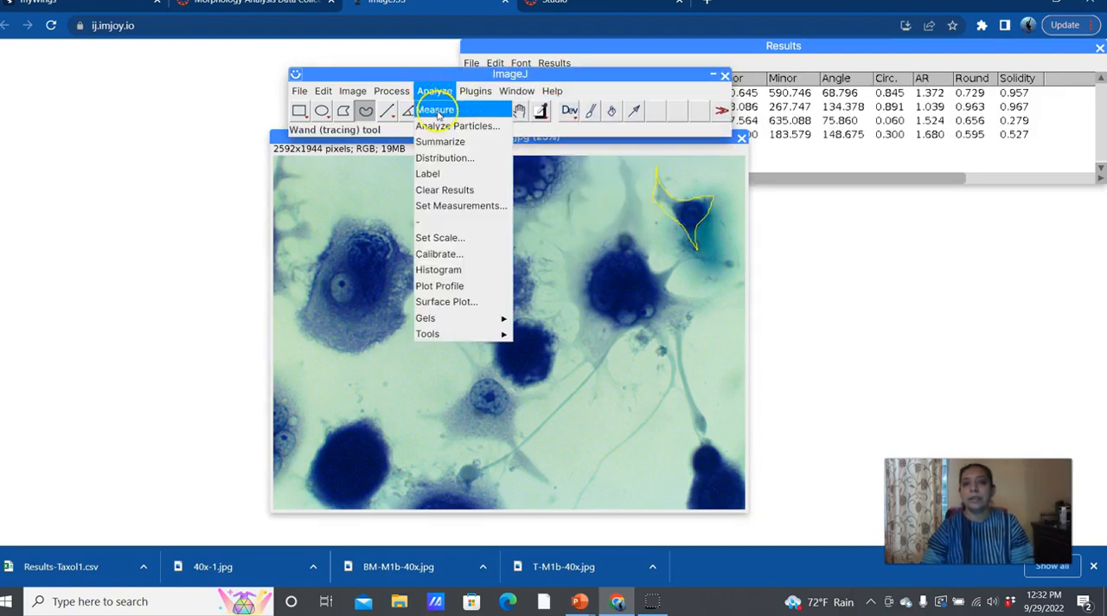
pyautogui.click(434, 110)
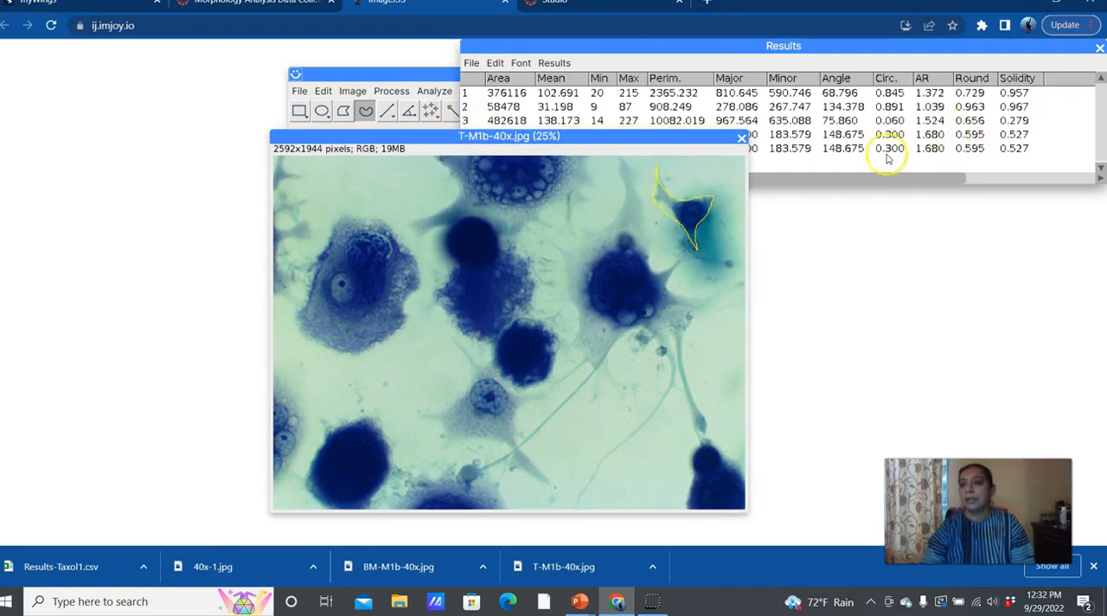
pyautogui.moveTo(574, 149); pyautogui.dragTo(375, 181)
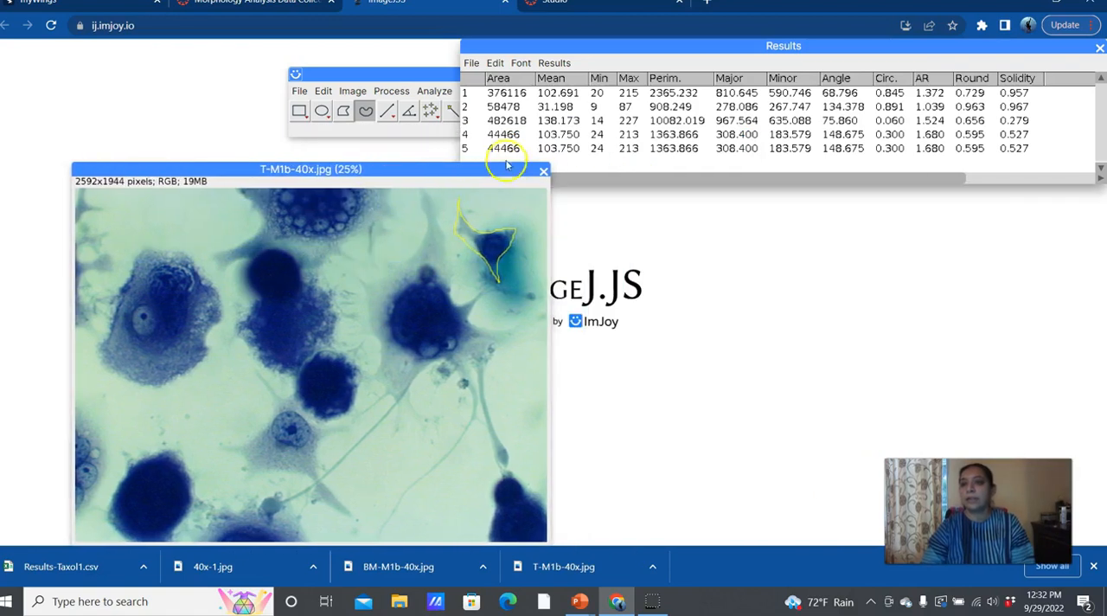